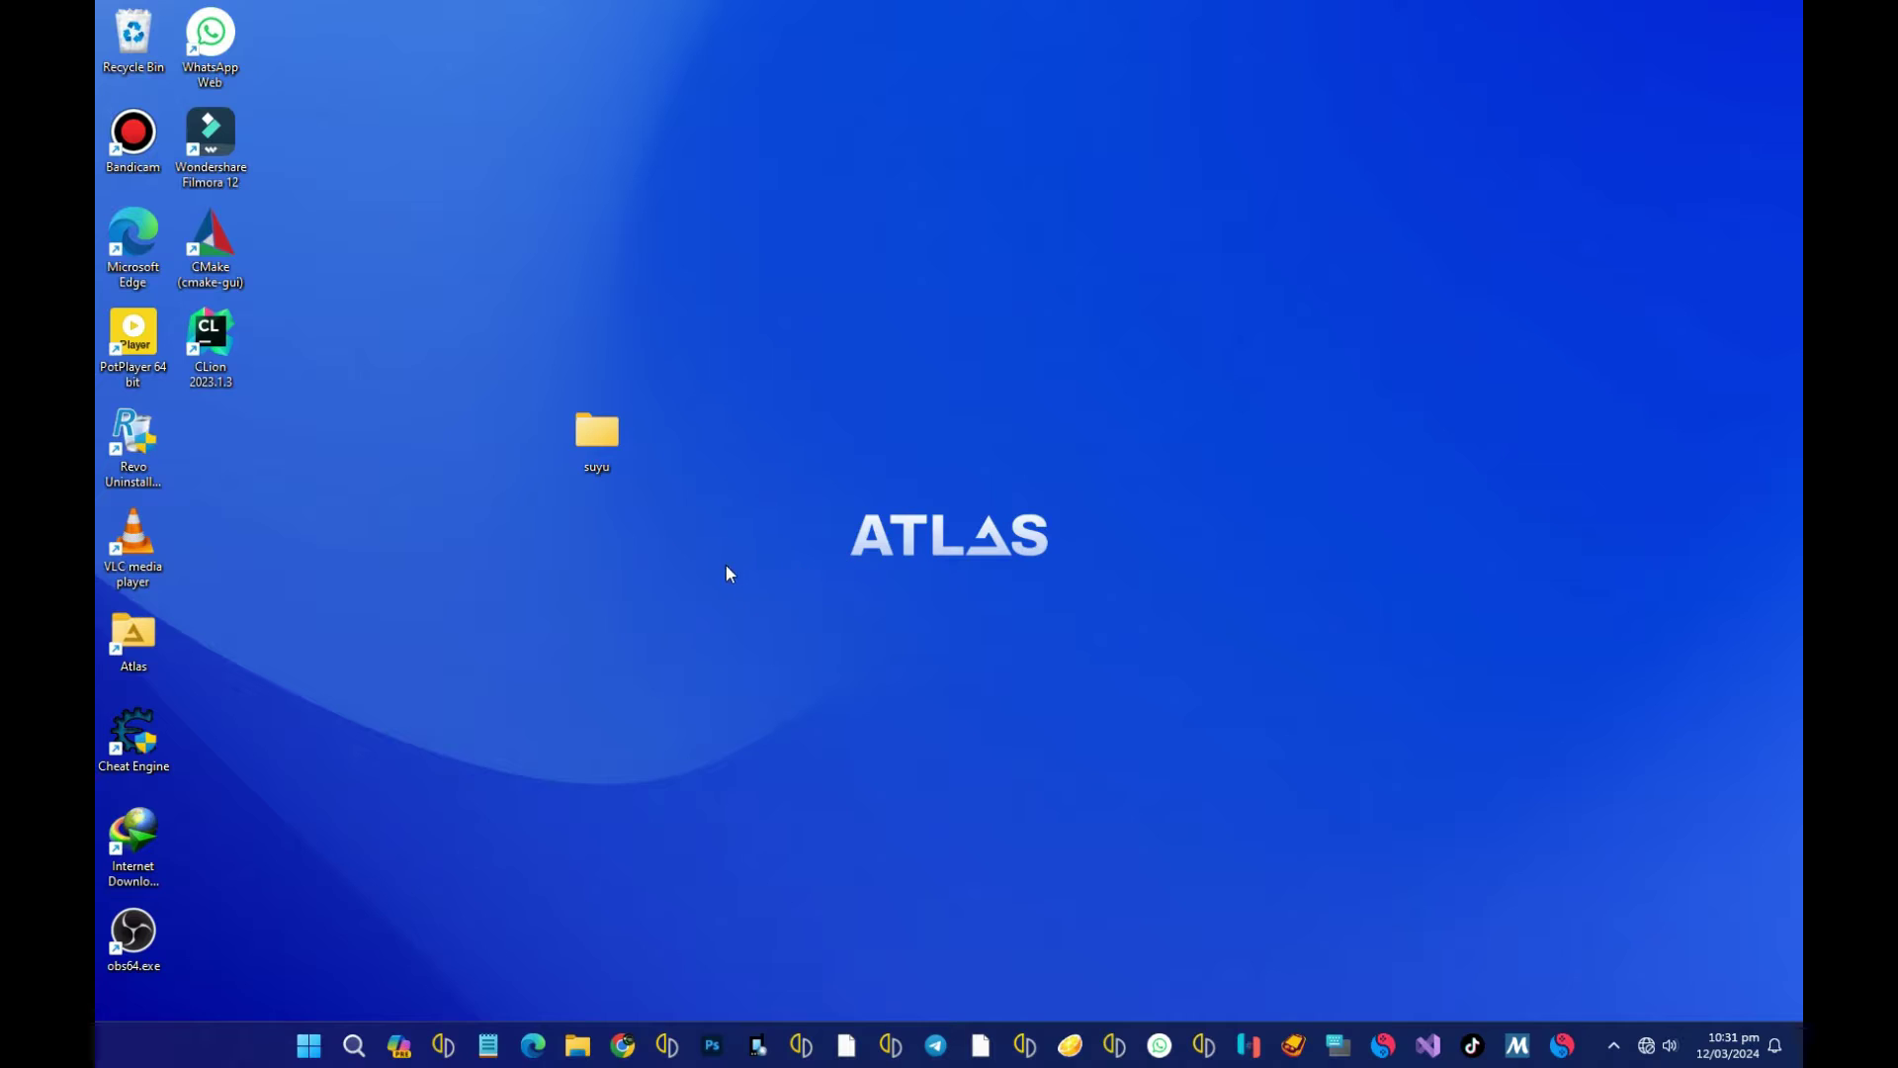
Step: Open the desktop suyu folder and select the Firmware and Keys archives together
double_click(597, 432)
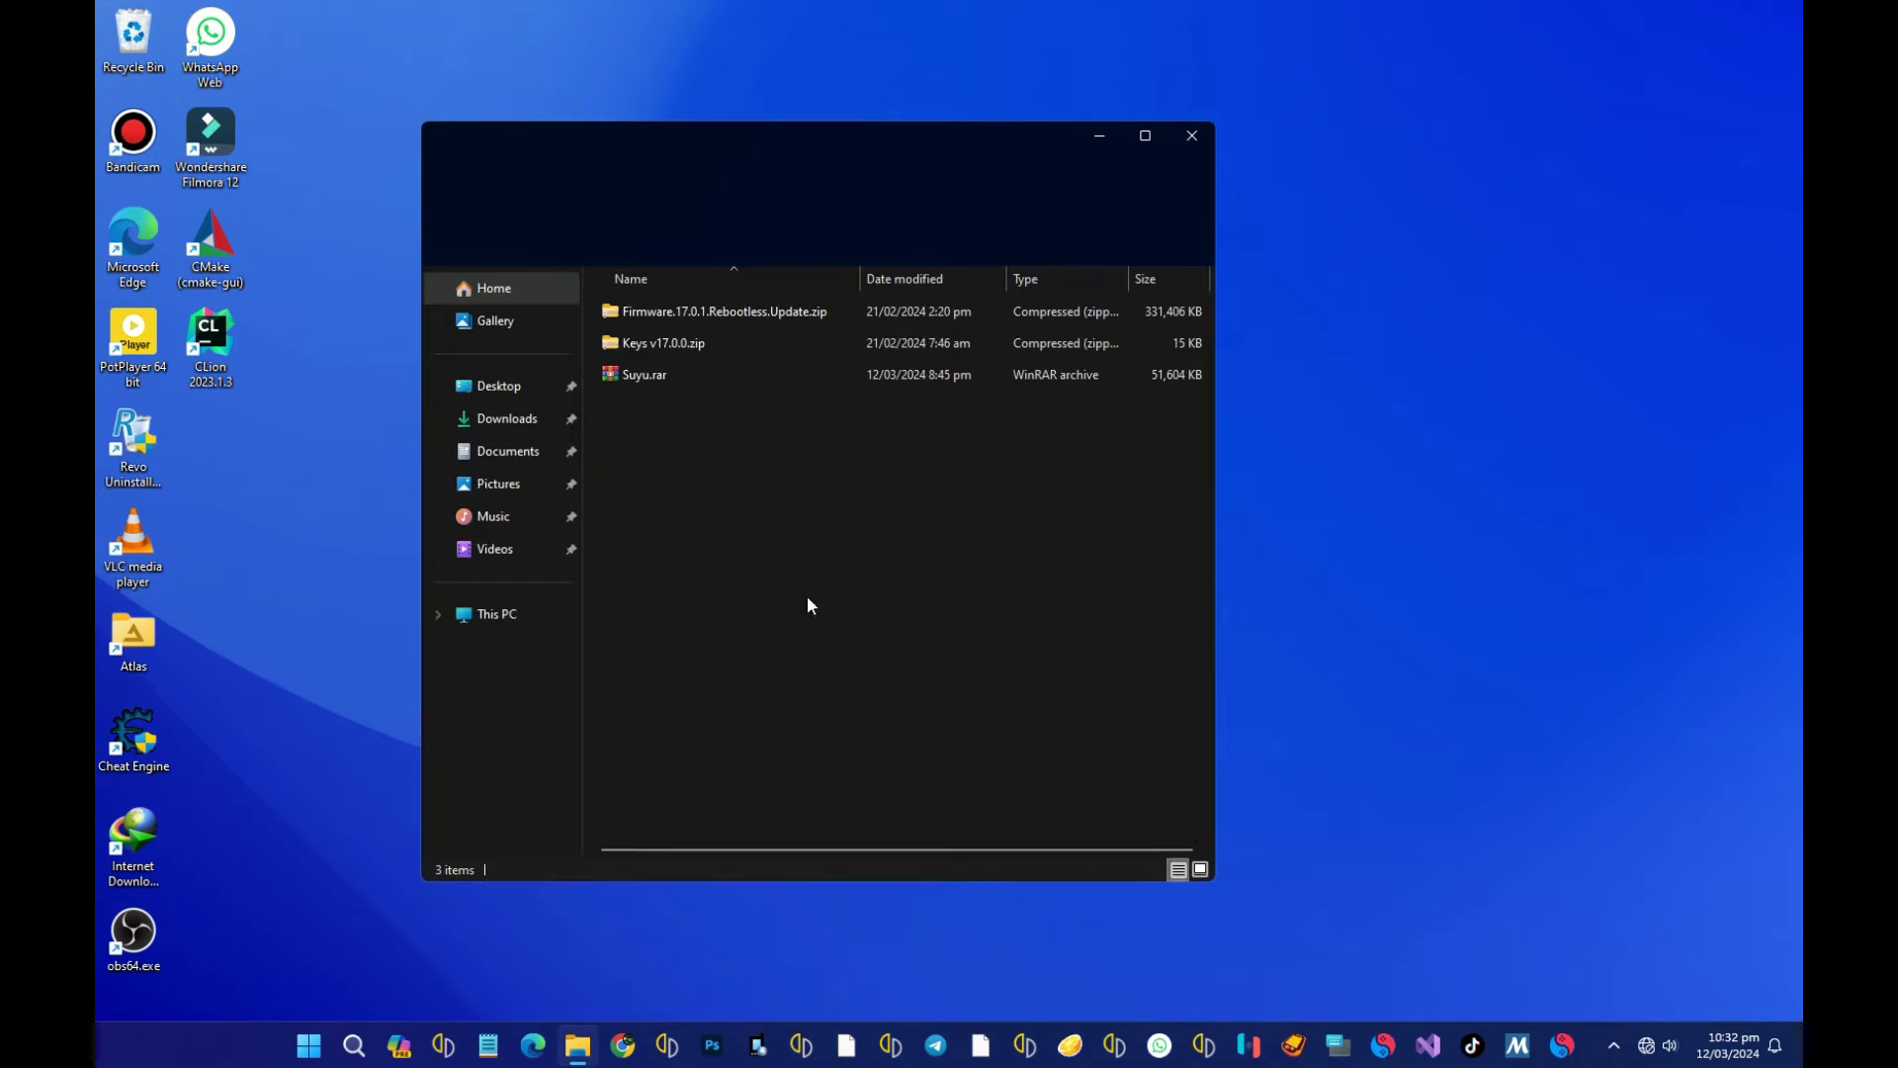
left_click(649, 376)
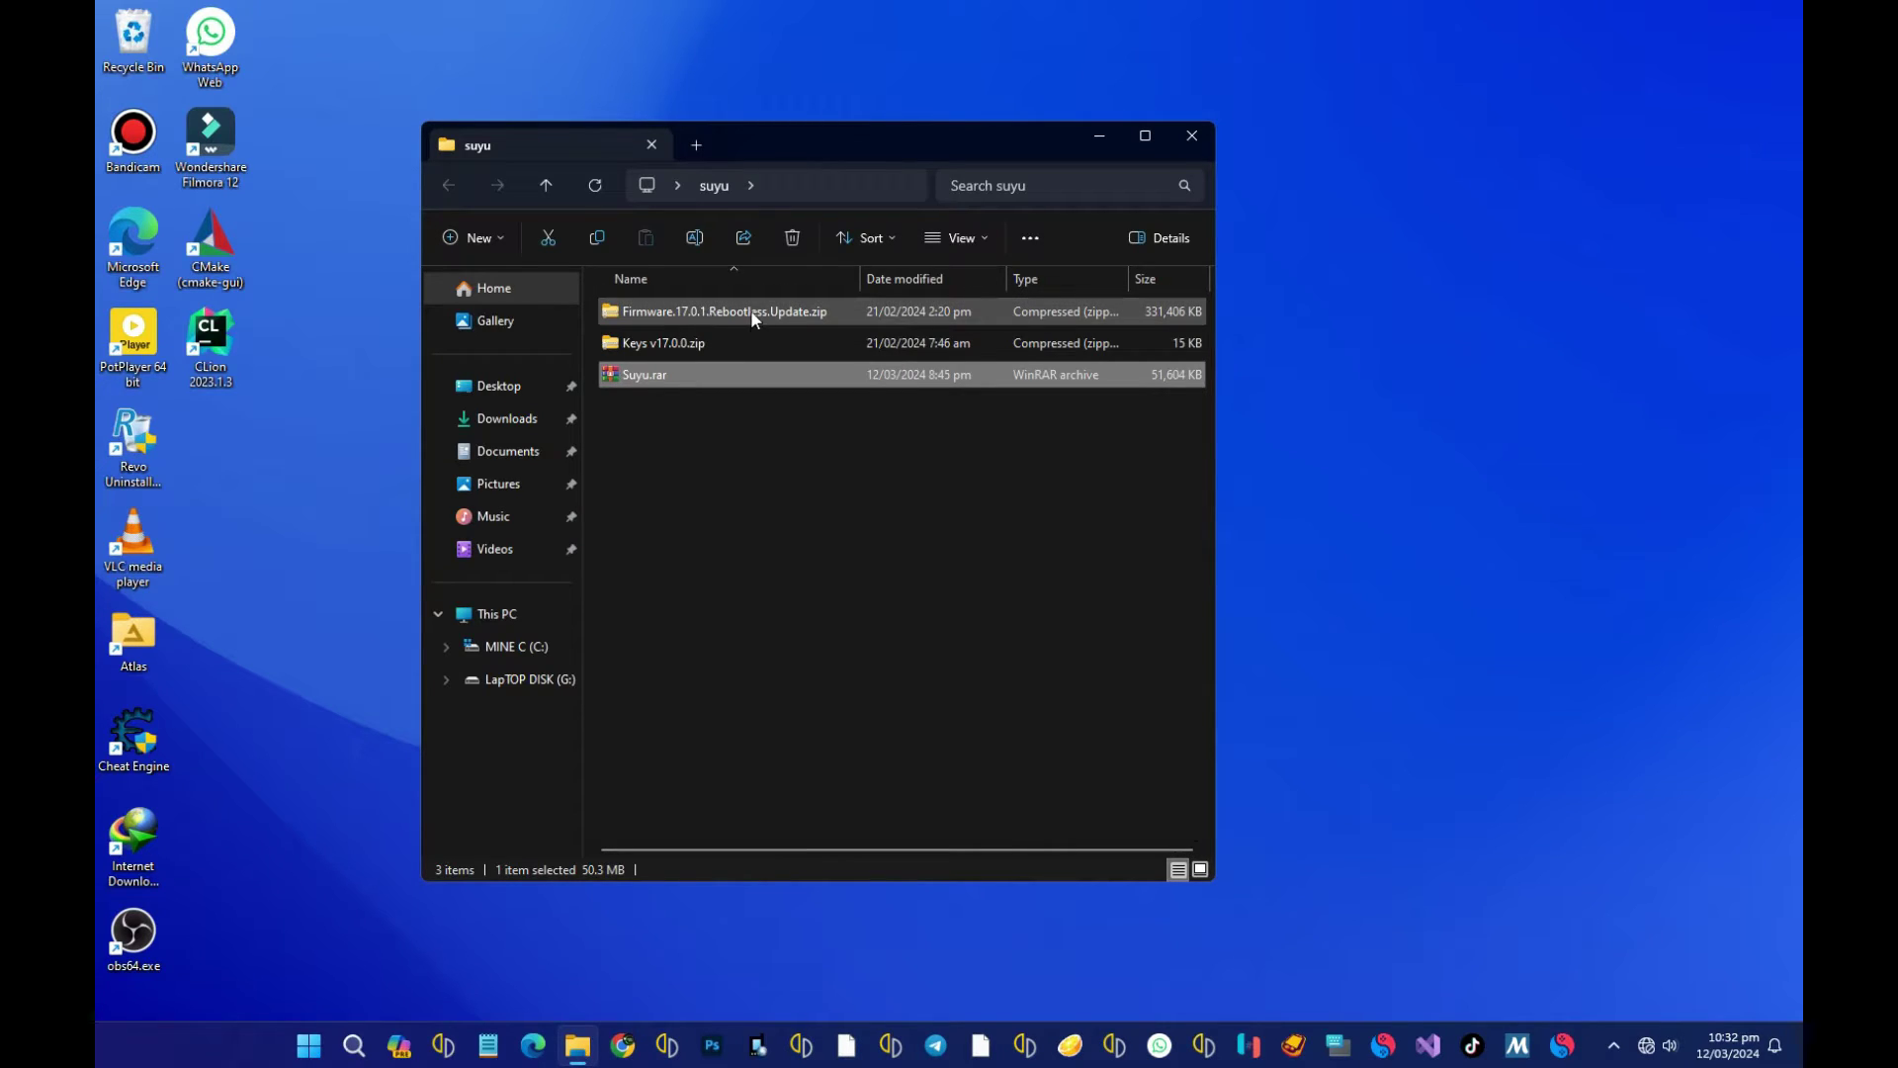
left_click(735, 482)
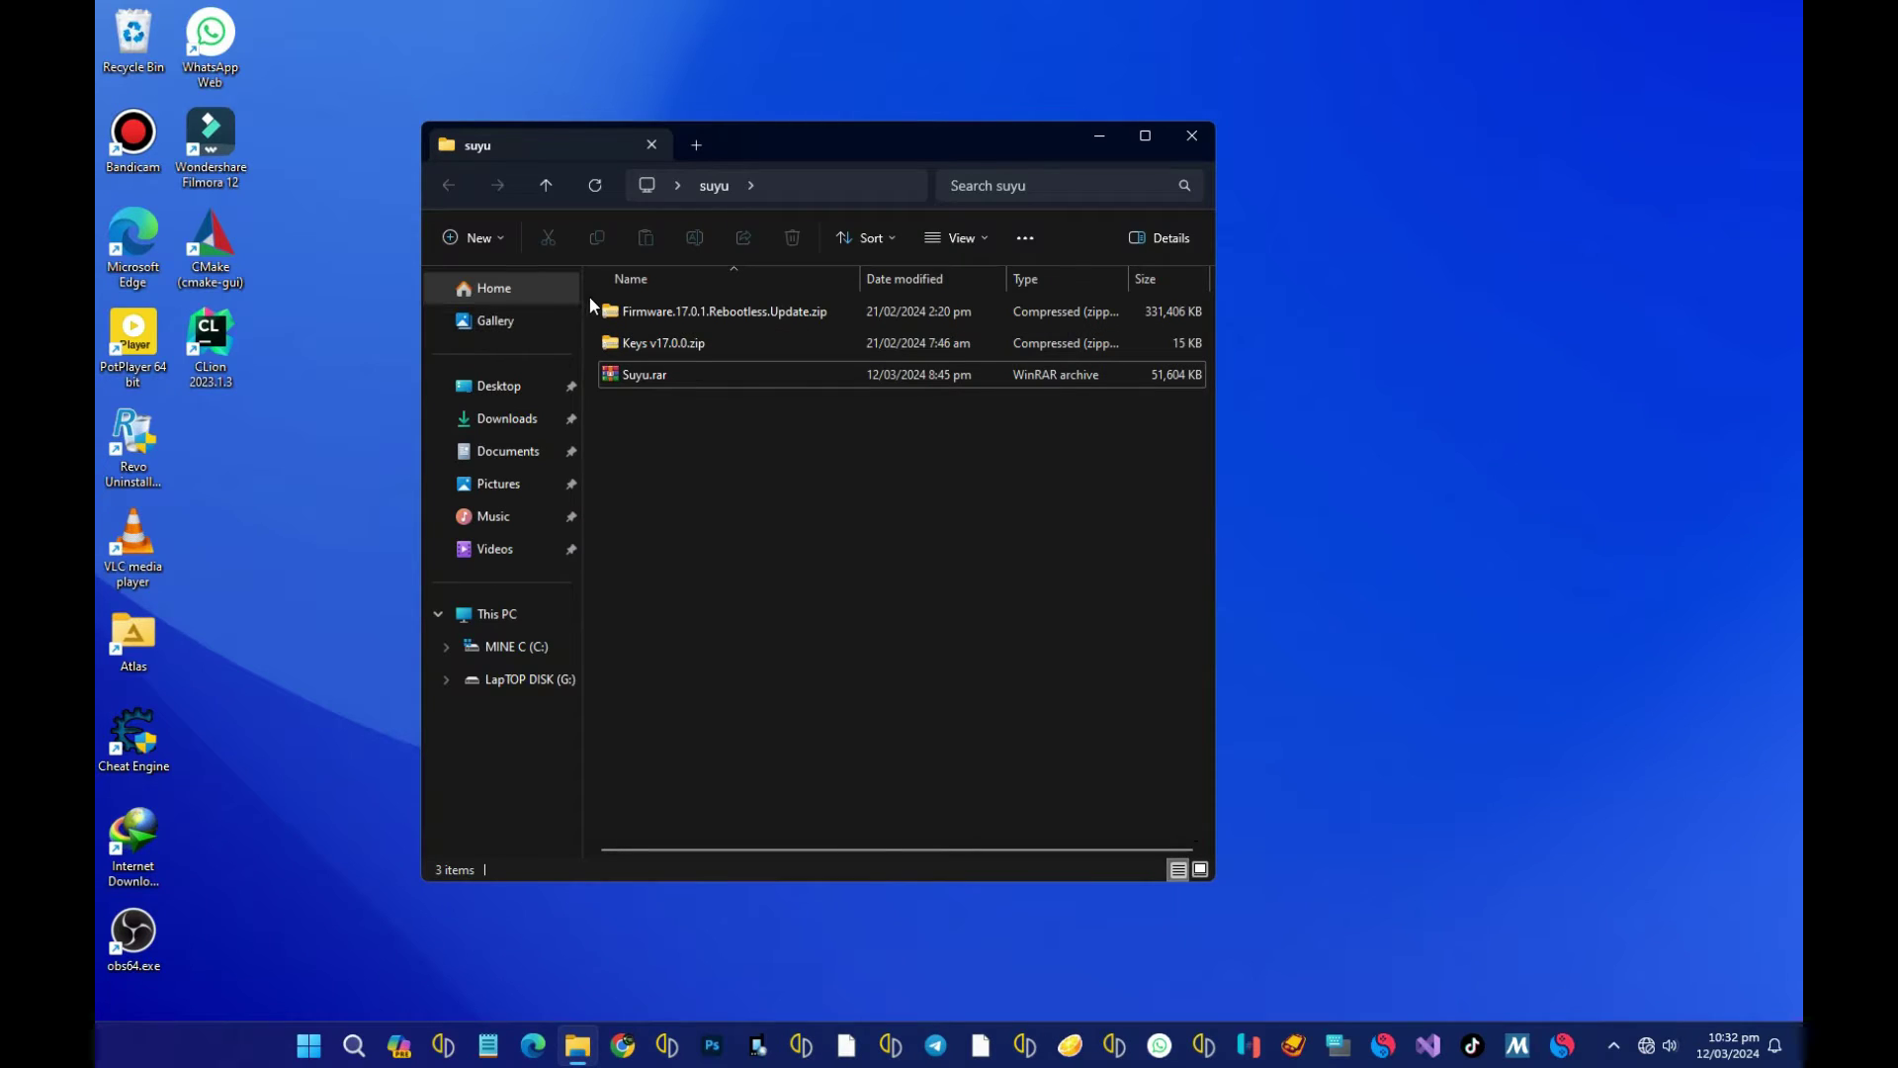
left_click_drag(591, 298, 1241, 330)
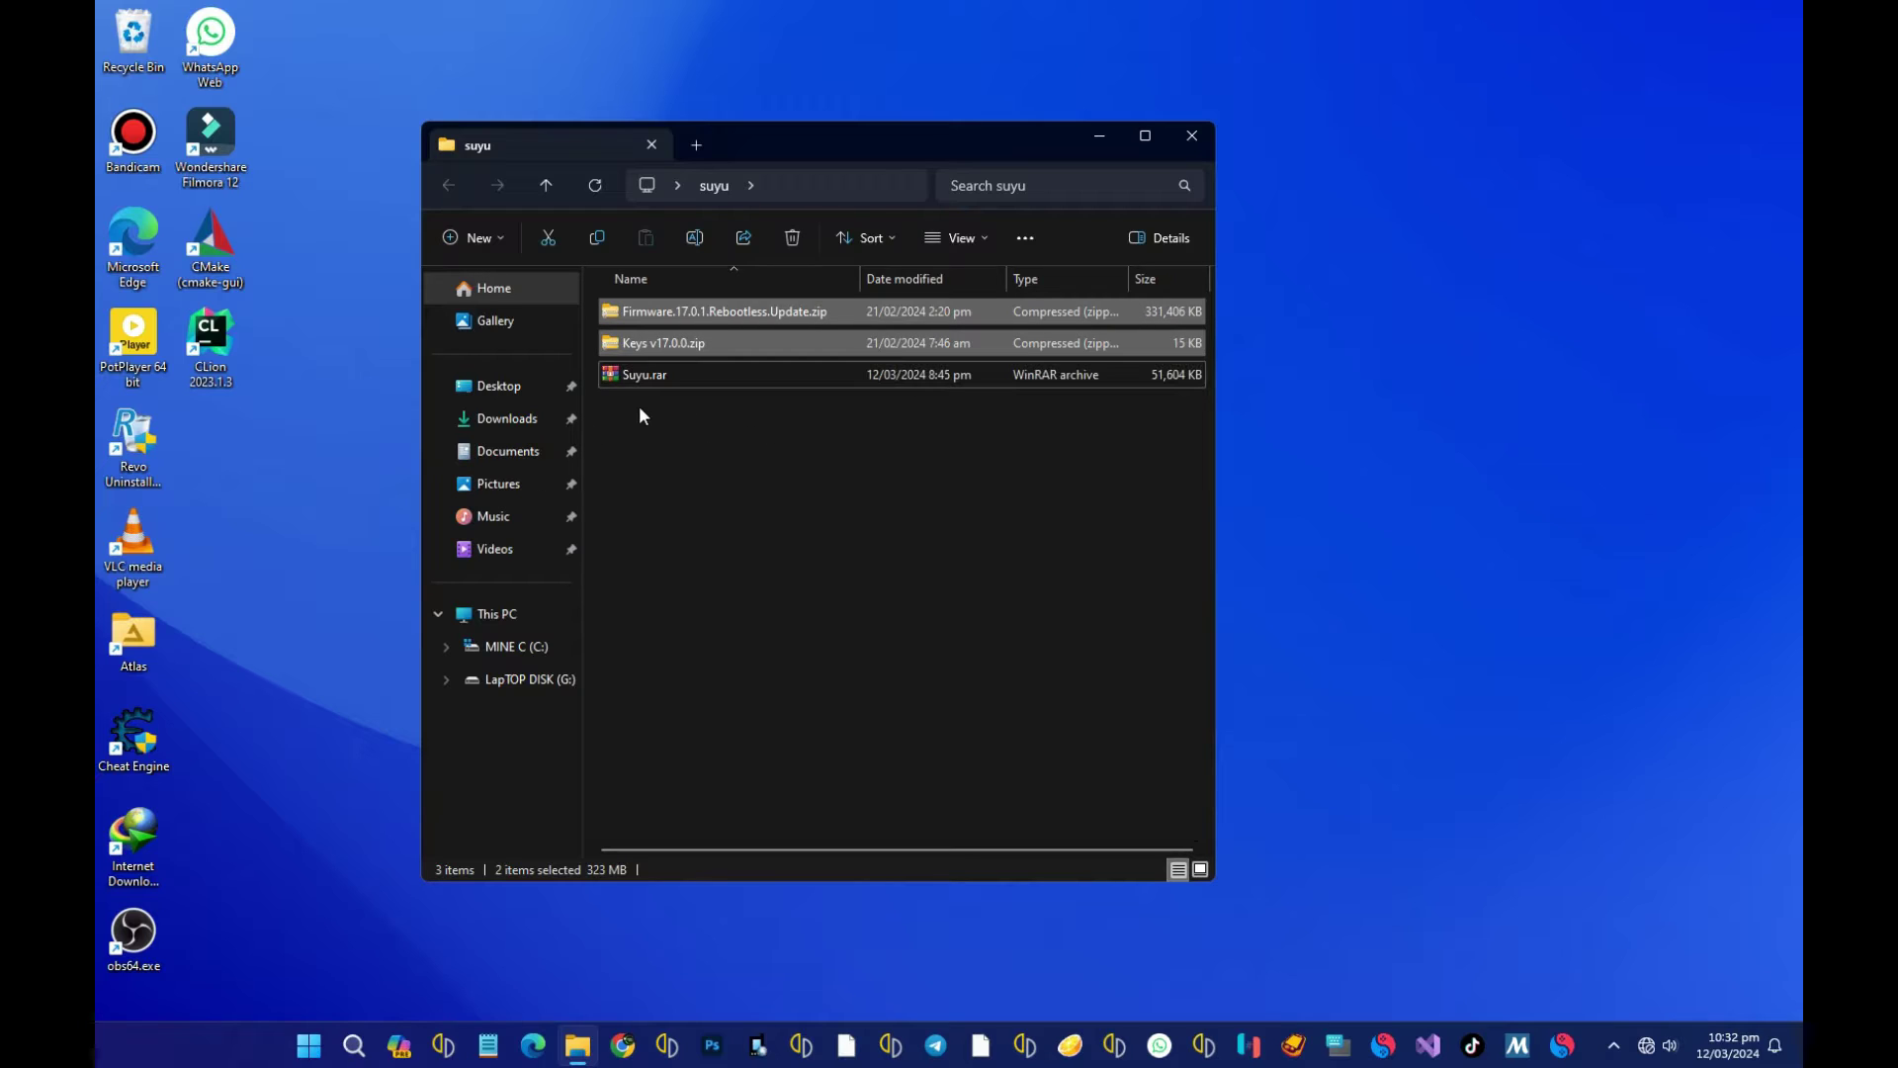
left_click(719, 498)
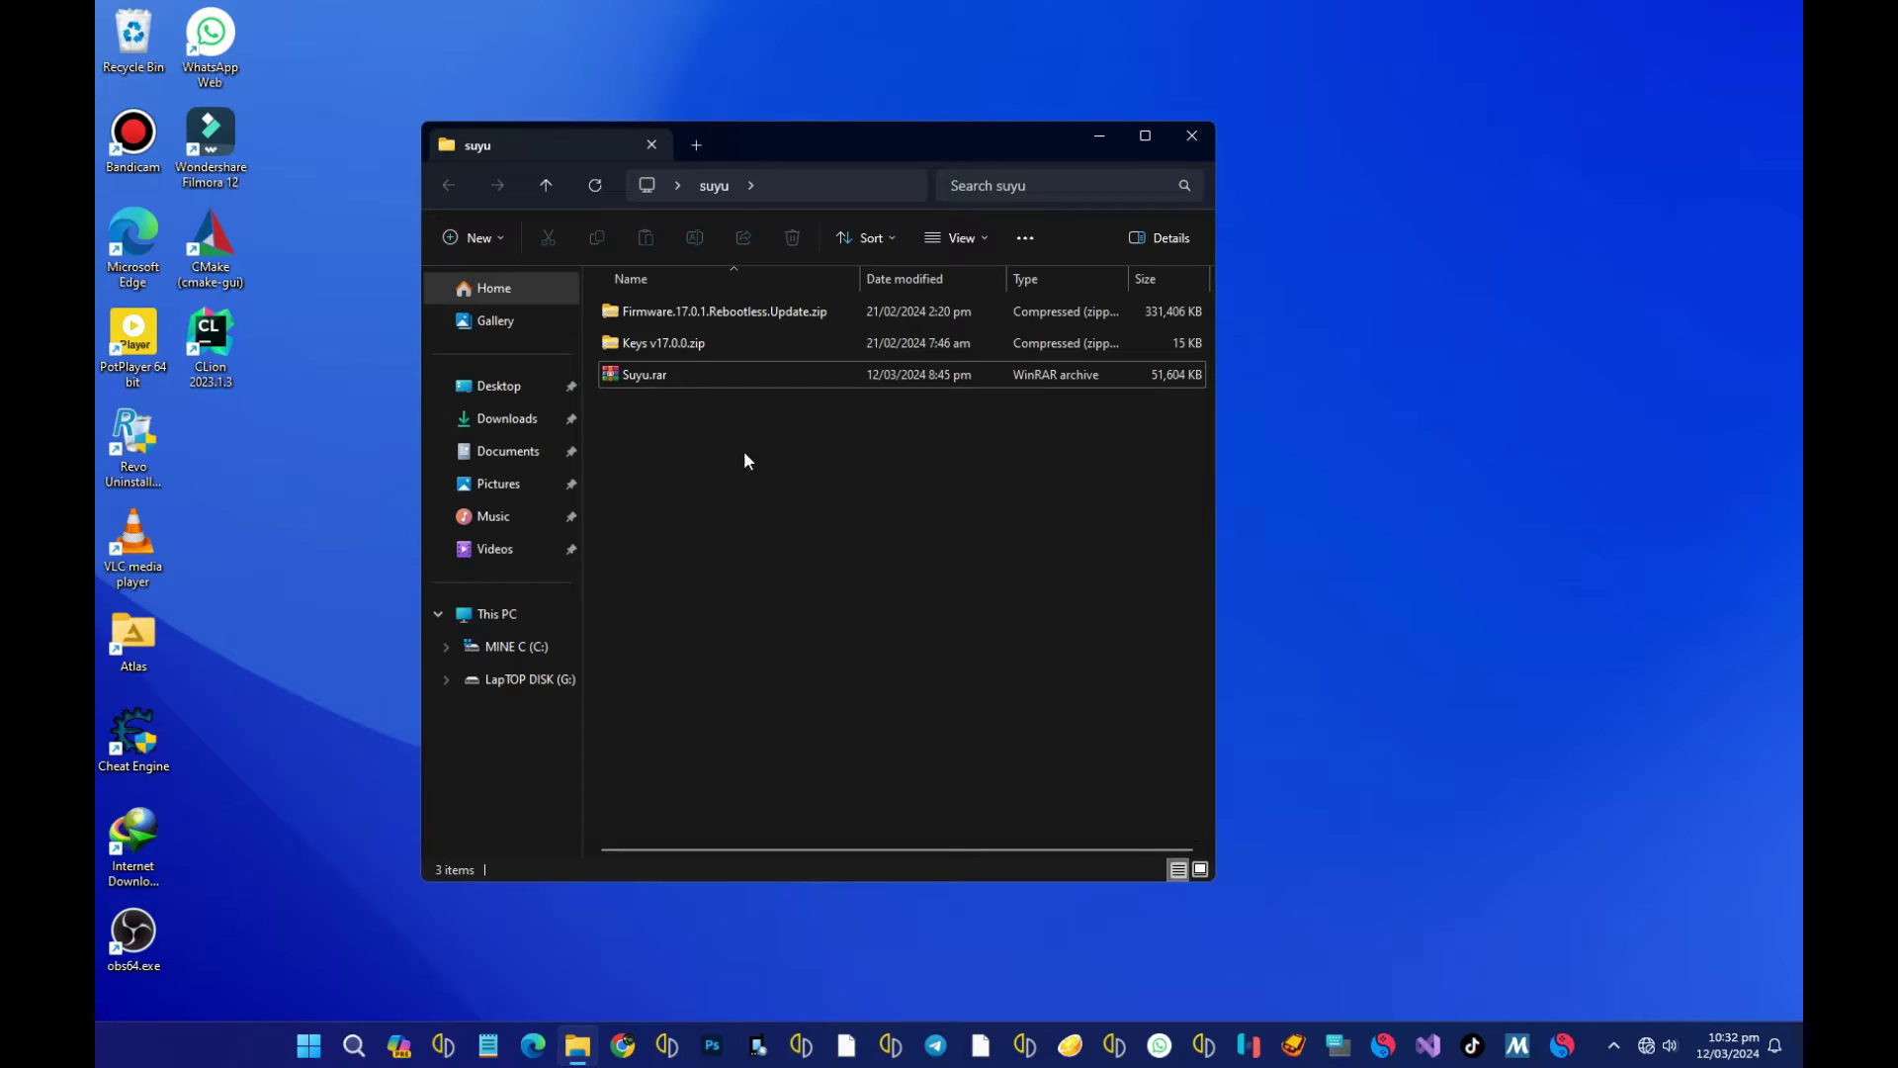
Step: Select the Suyu.rar archive and bring up its context menu
left_click(665, 383)
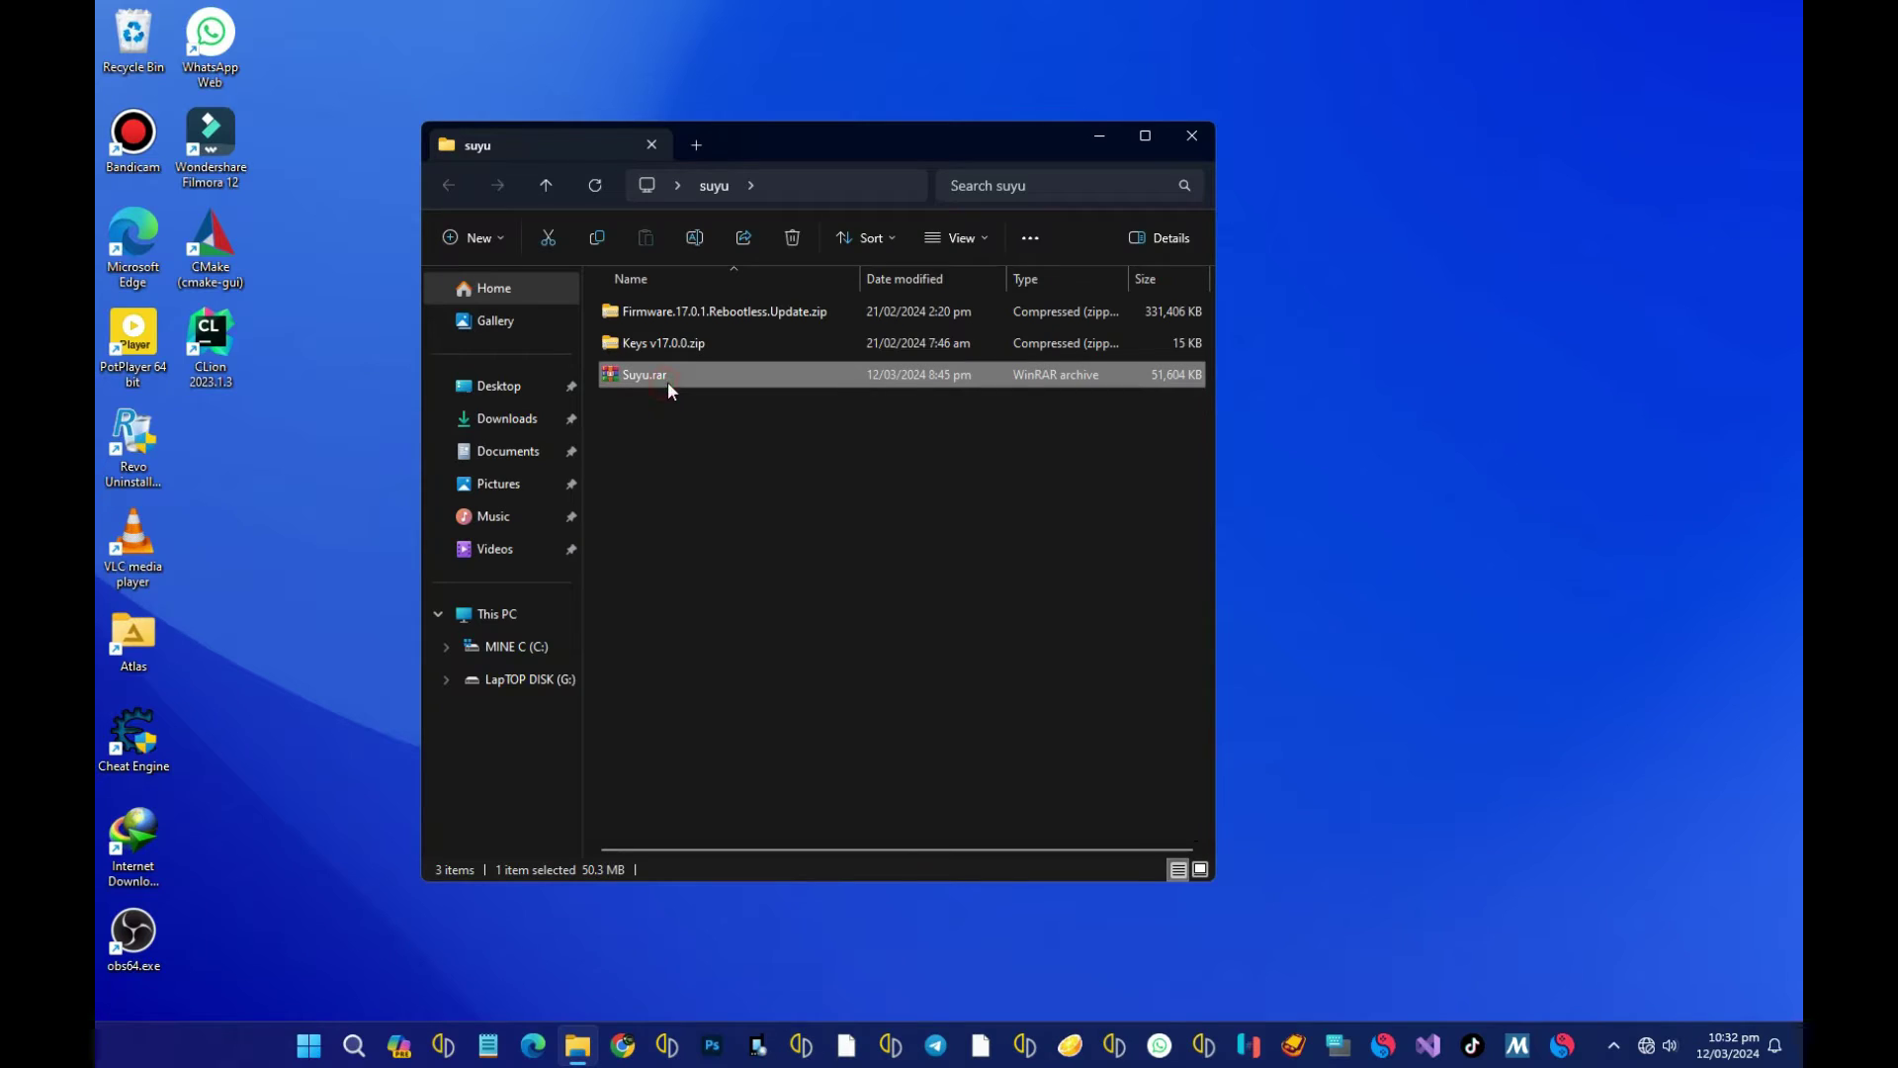
left_click(719, 420)
left_click(667, 385)
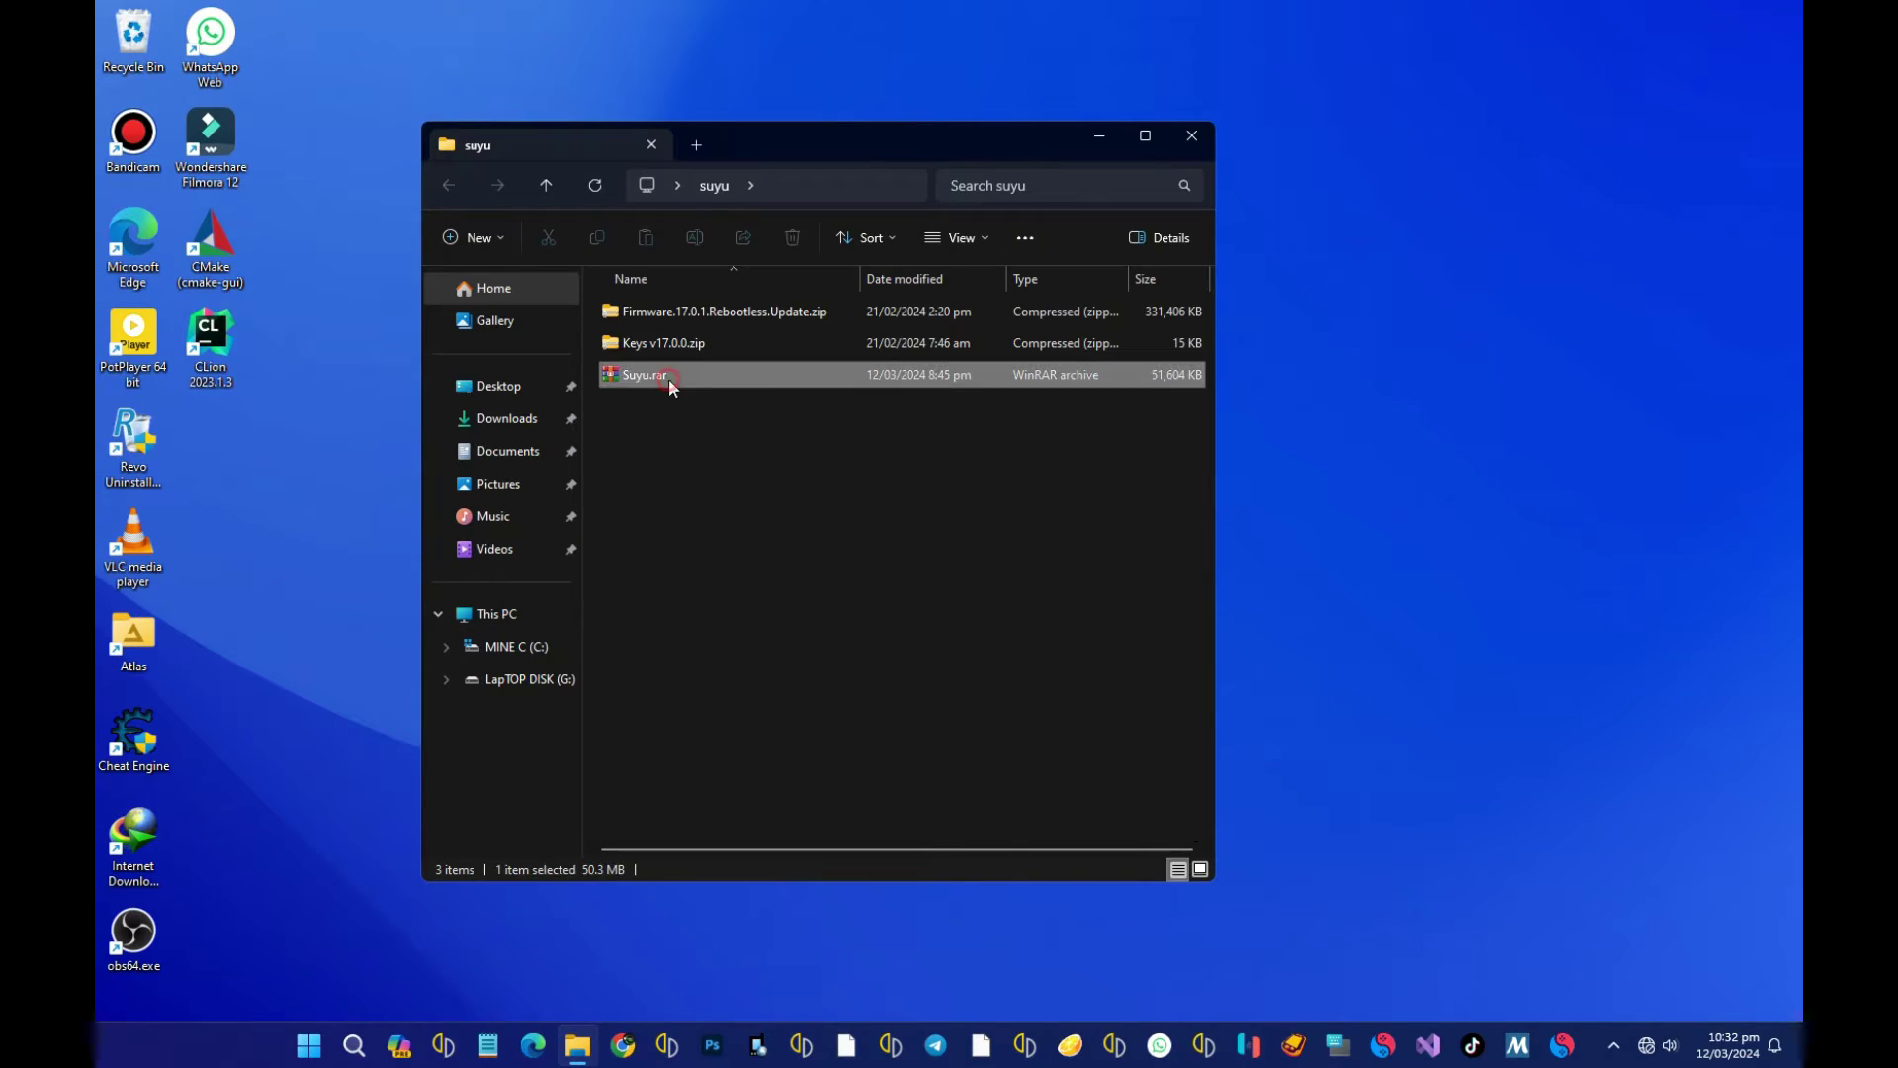
left_click(715, 417)
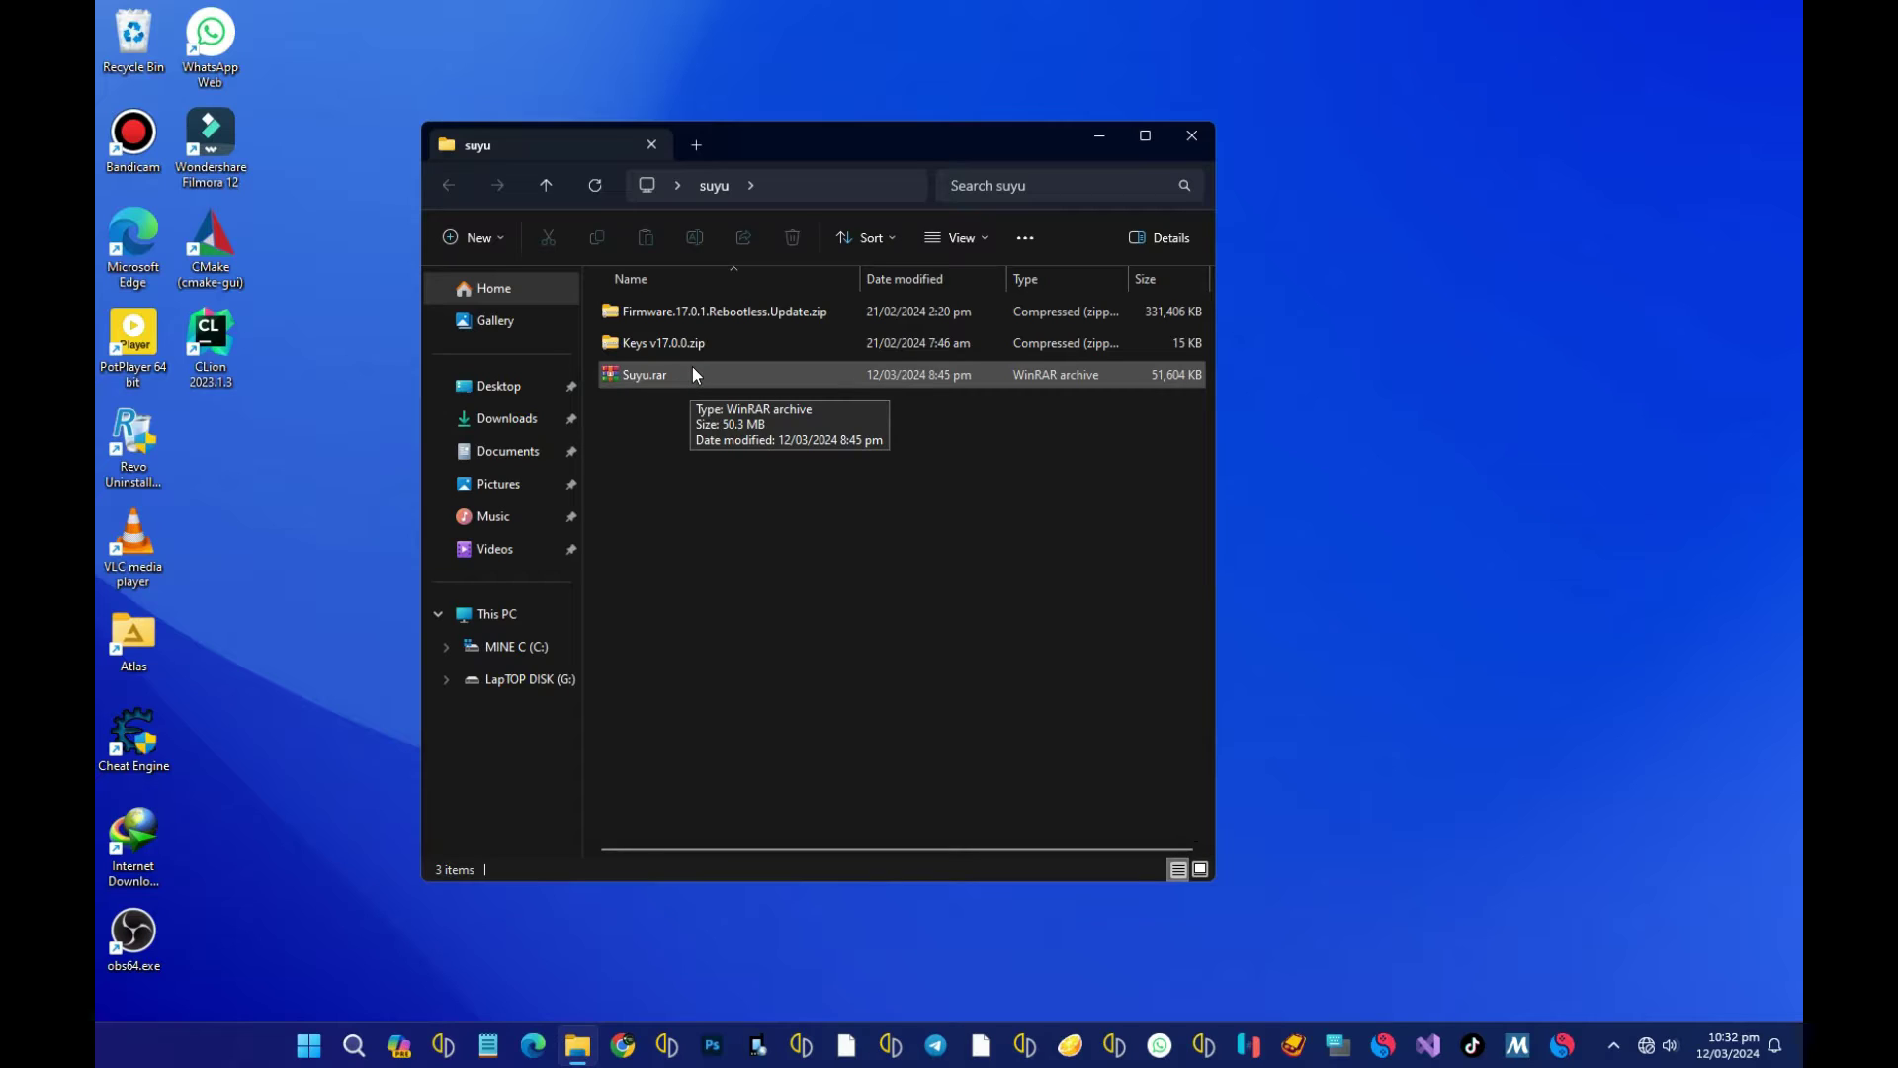
right_click(688, 381)
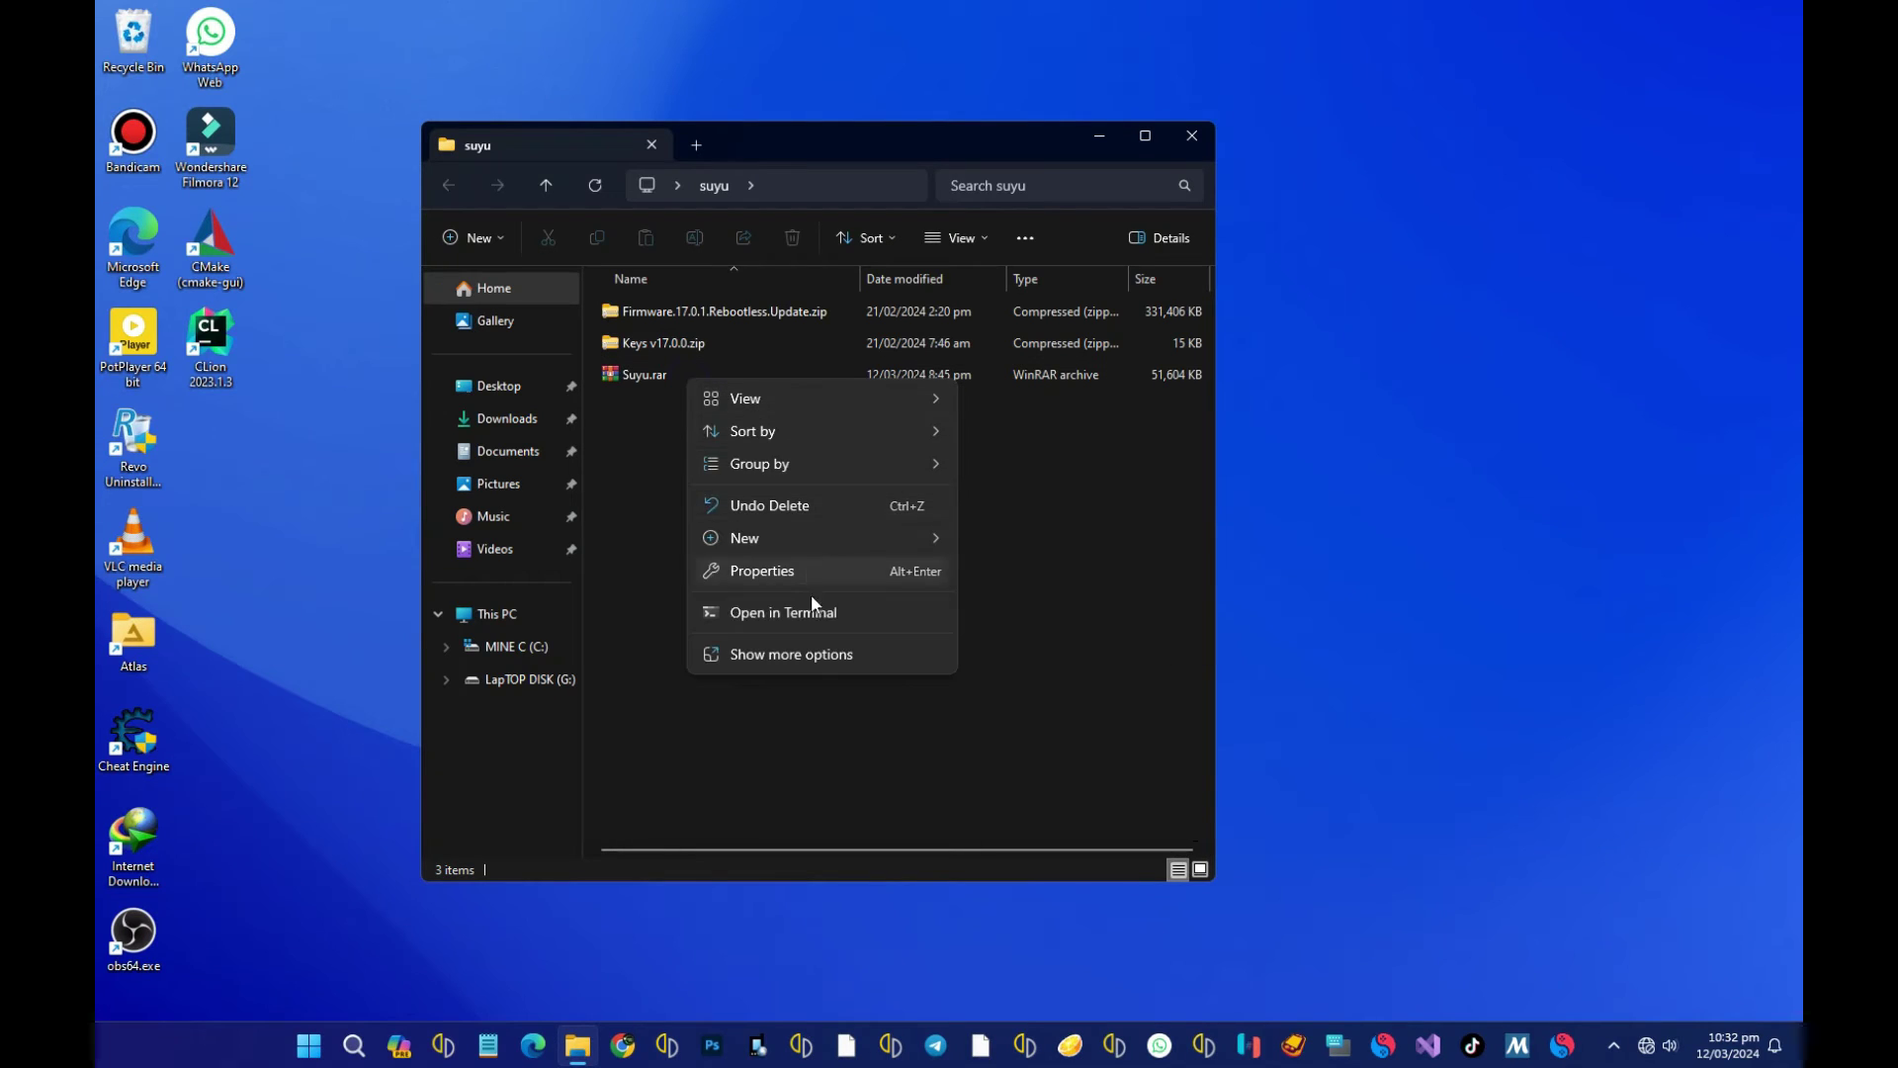
Step: Extract Suyu.rar with WinRAR into a new "Suyu\" folder
left_click(642, 382)
left_click(642, 382)
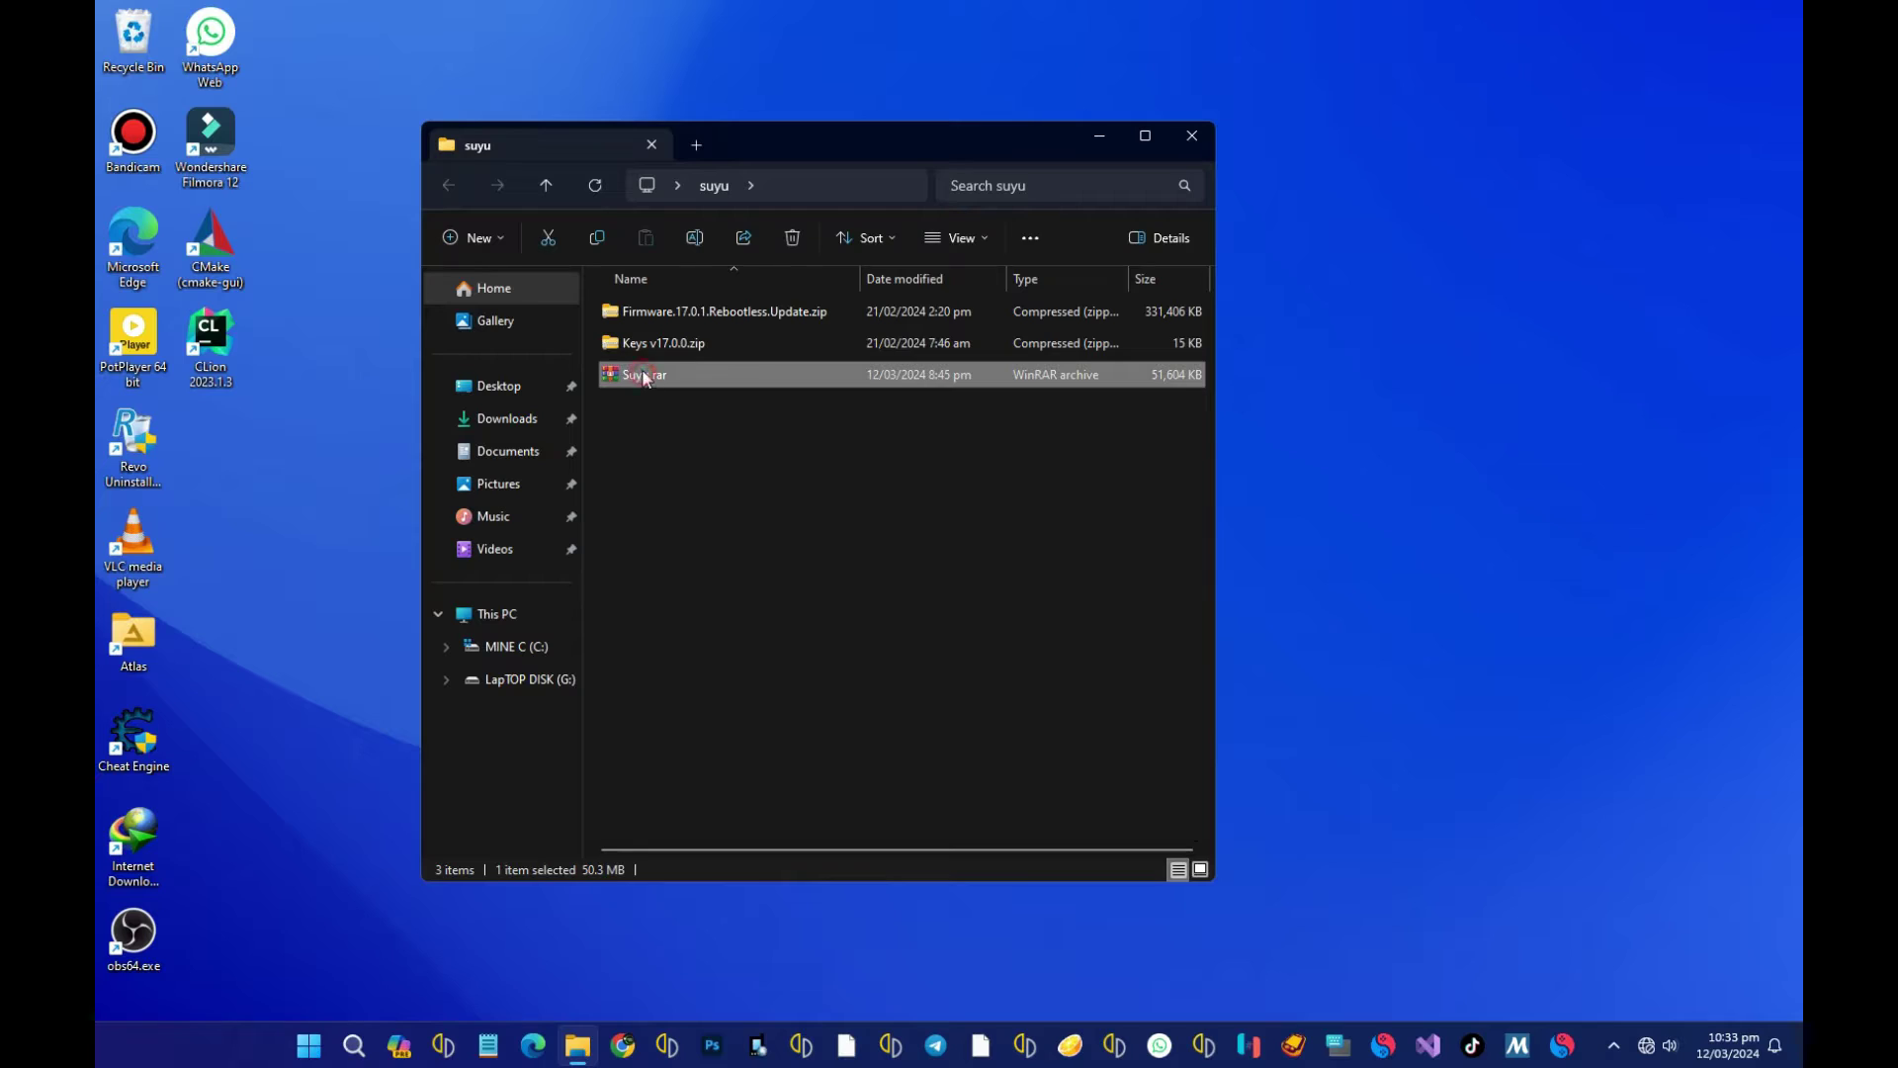
right_click(642, 381)
mouse_move(879, 709)
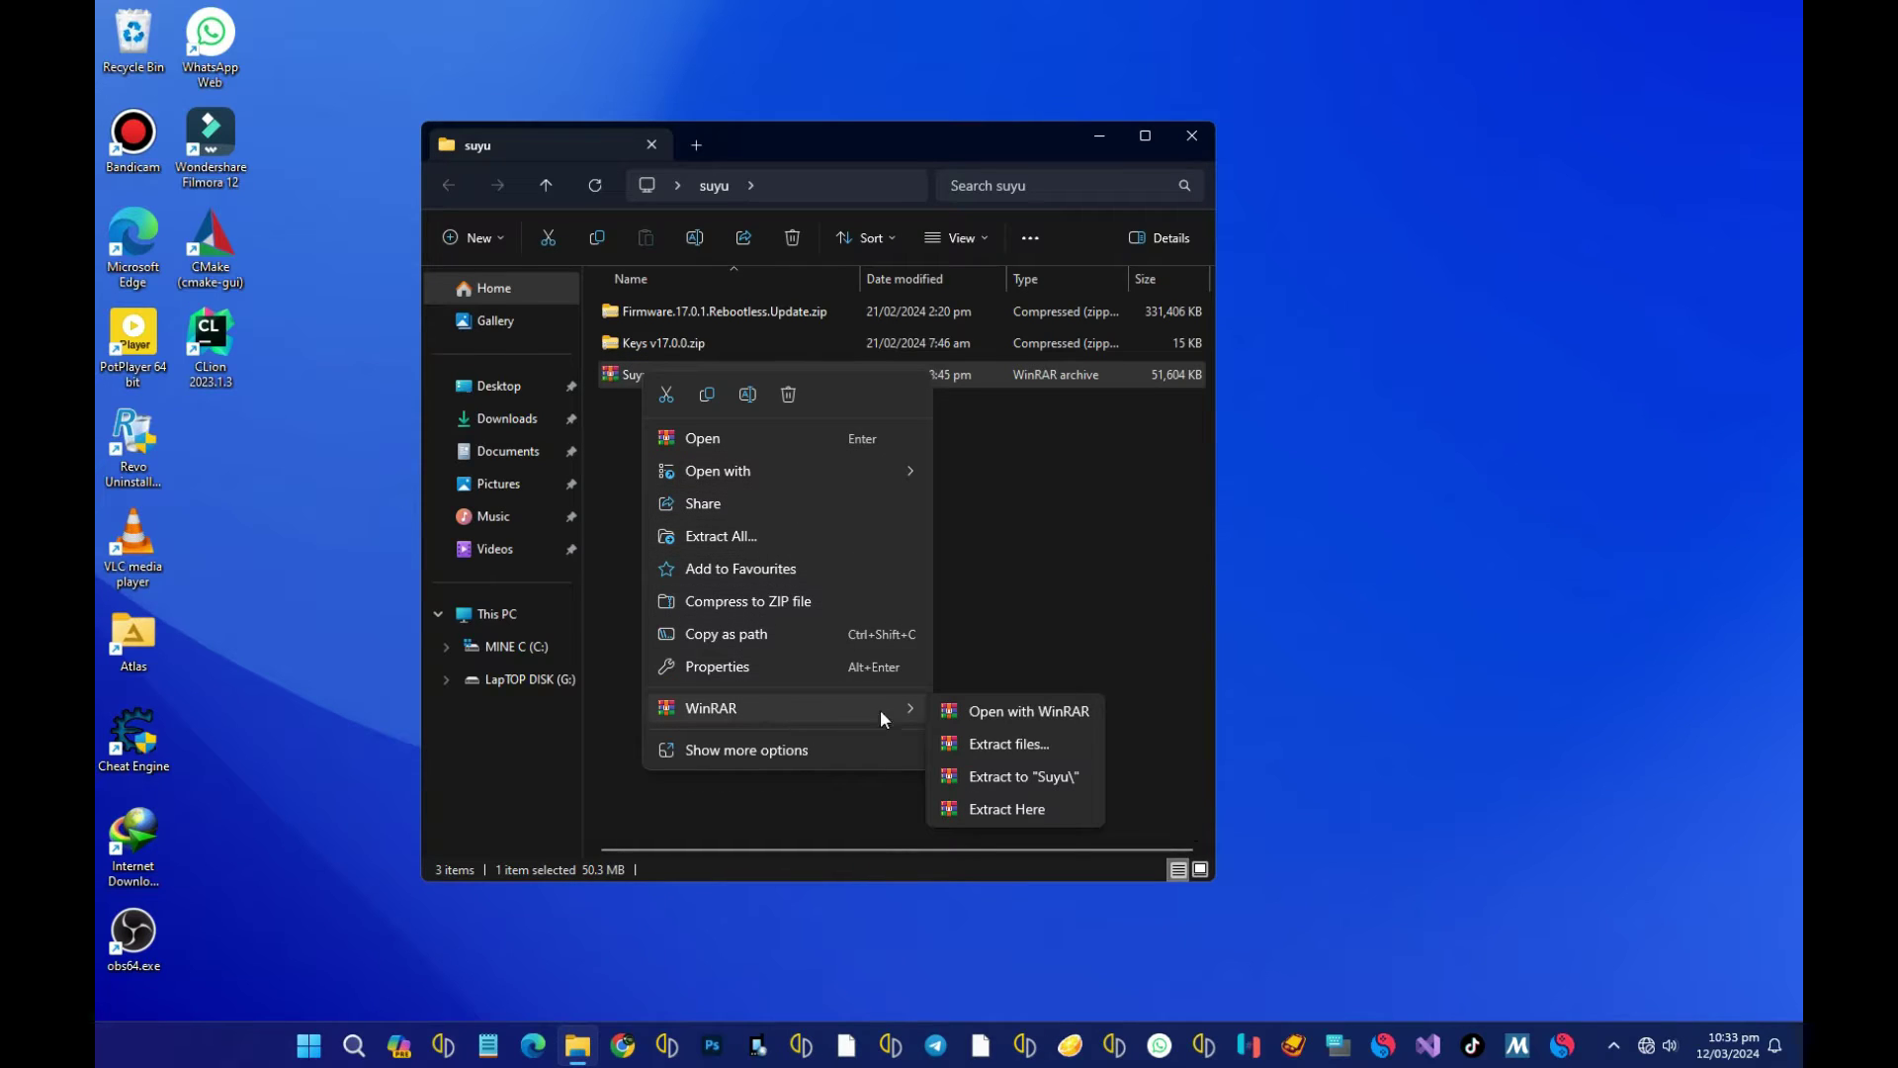
left_click(1038, 778)
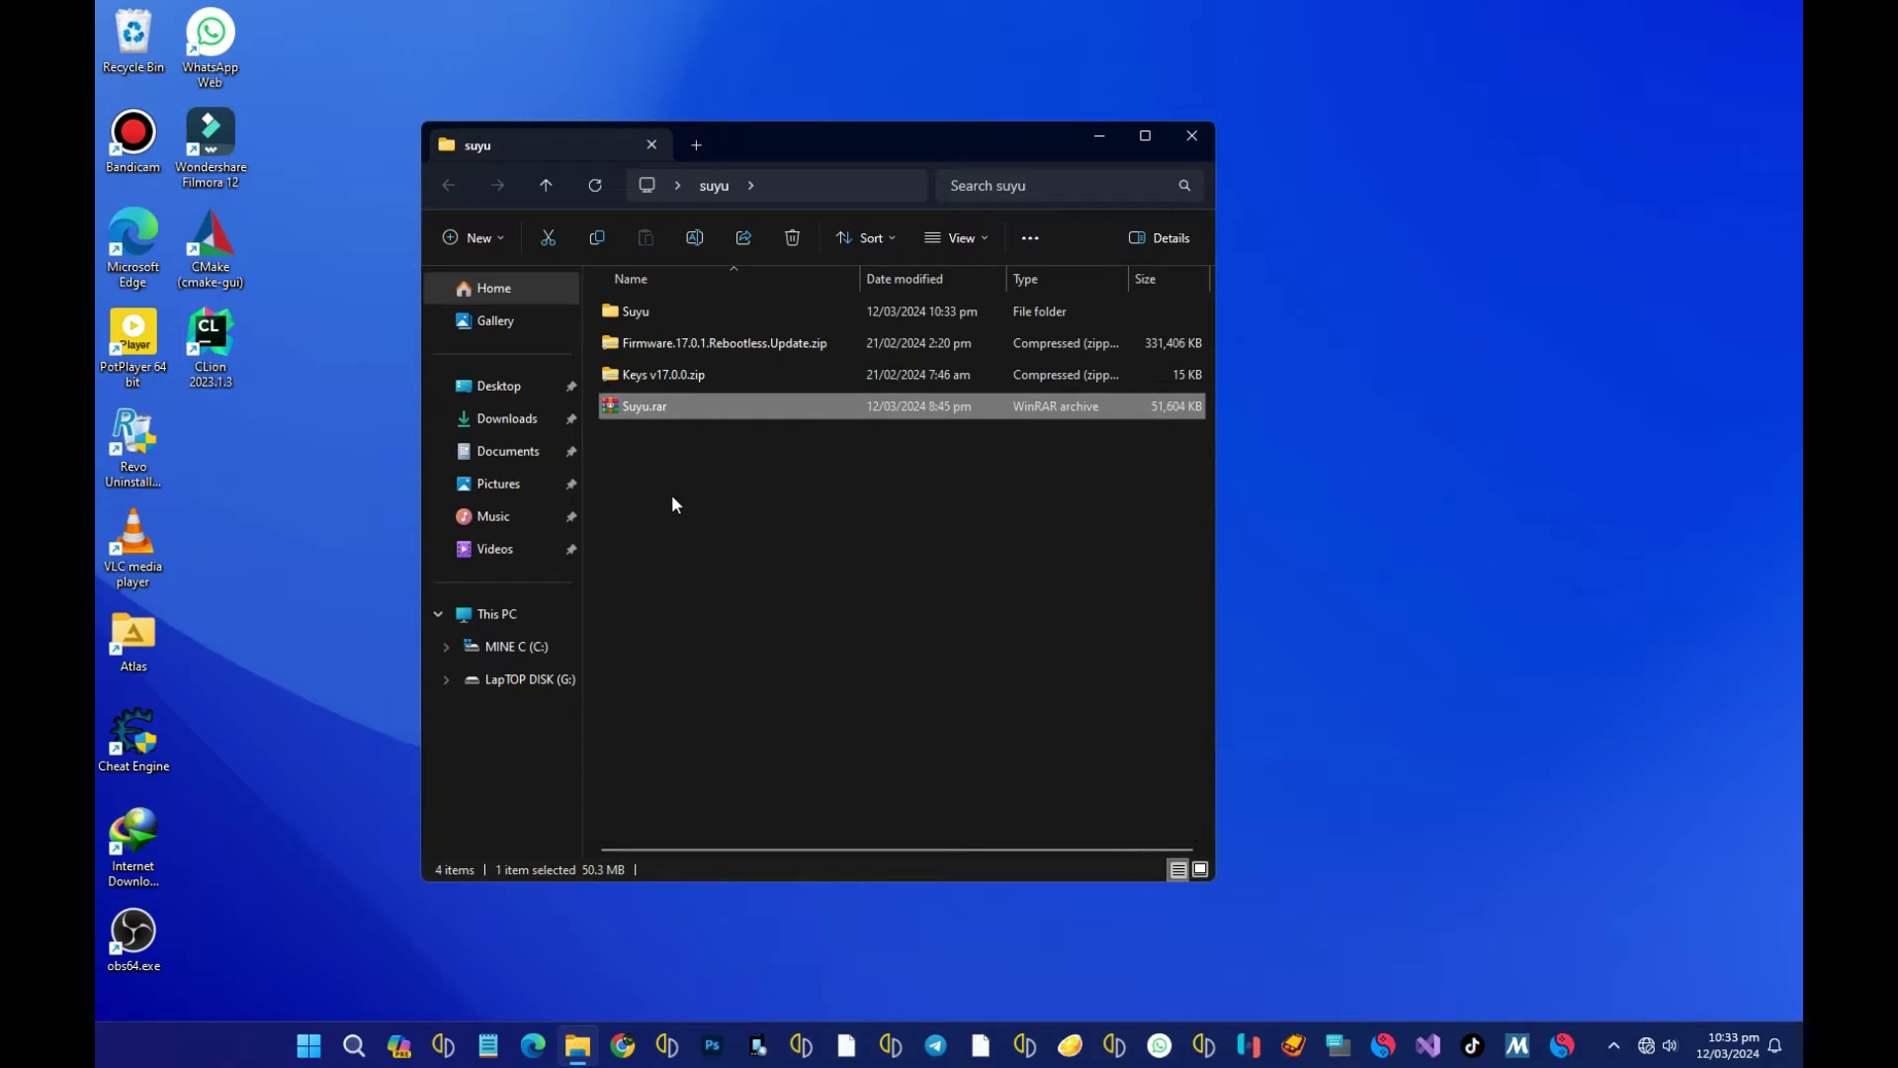
Step: Go into Suyu > Suyu and launch suyu.exe
double_click(659, 308)
double_click(679, 313)
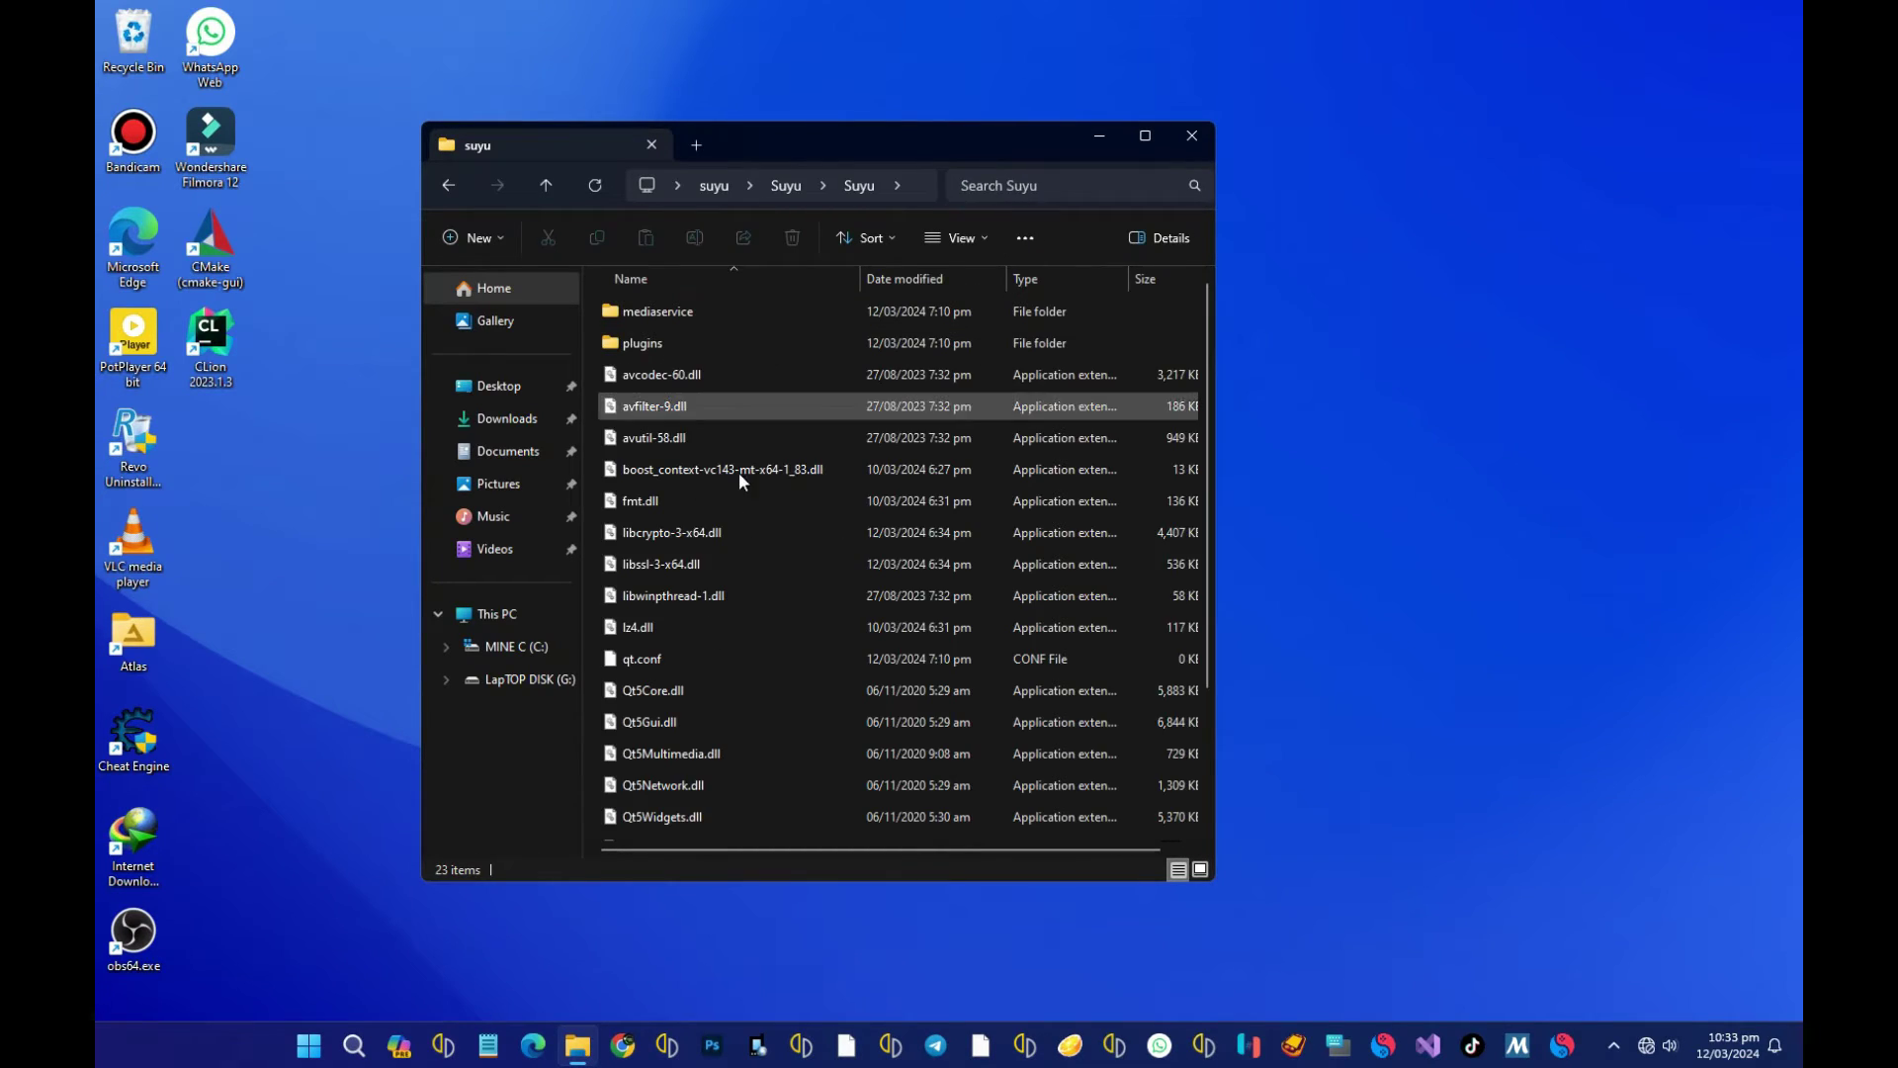
scroll(781, 665, "down", 3)
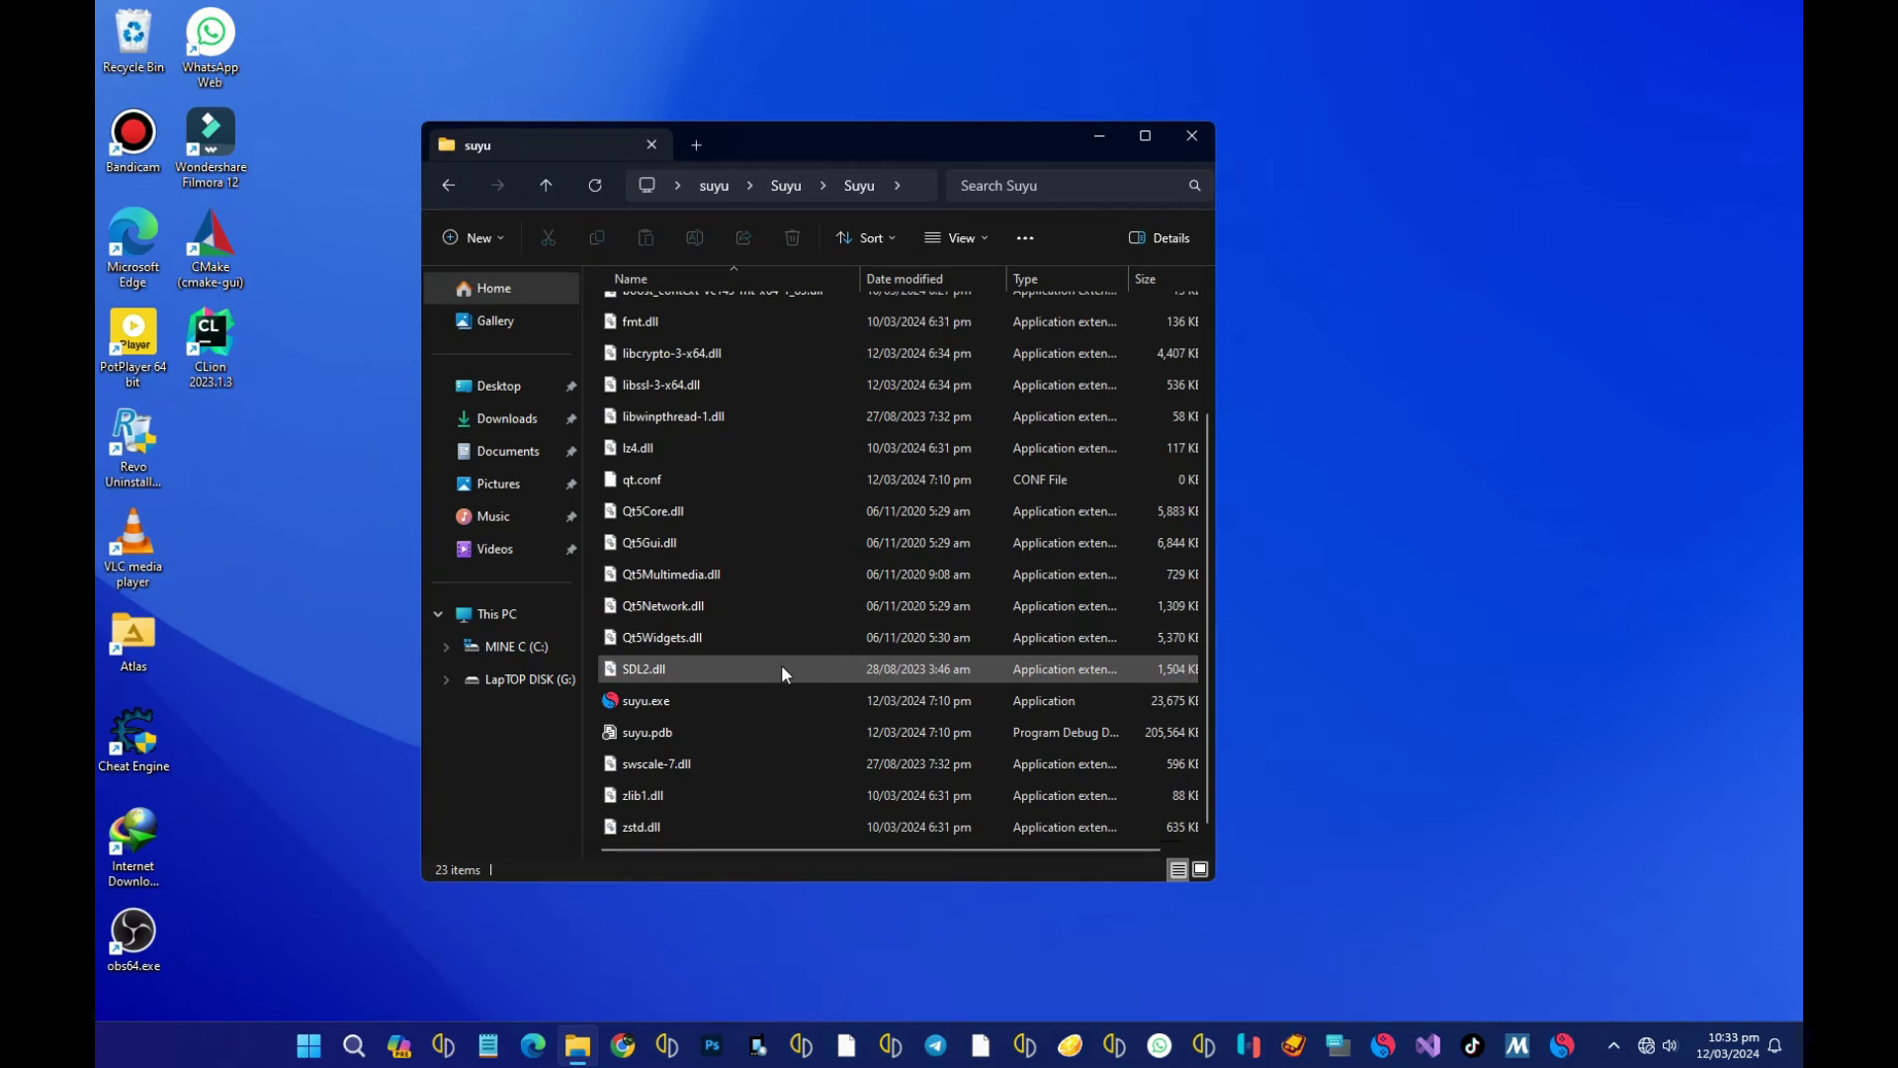
double_click(704, 694)
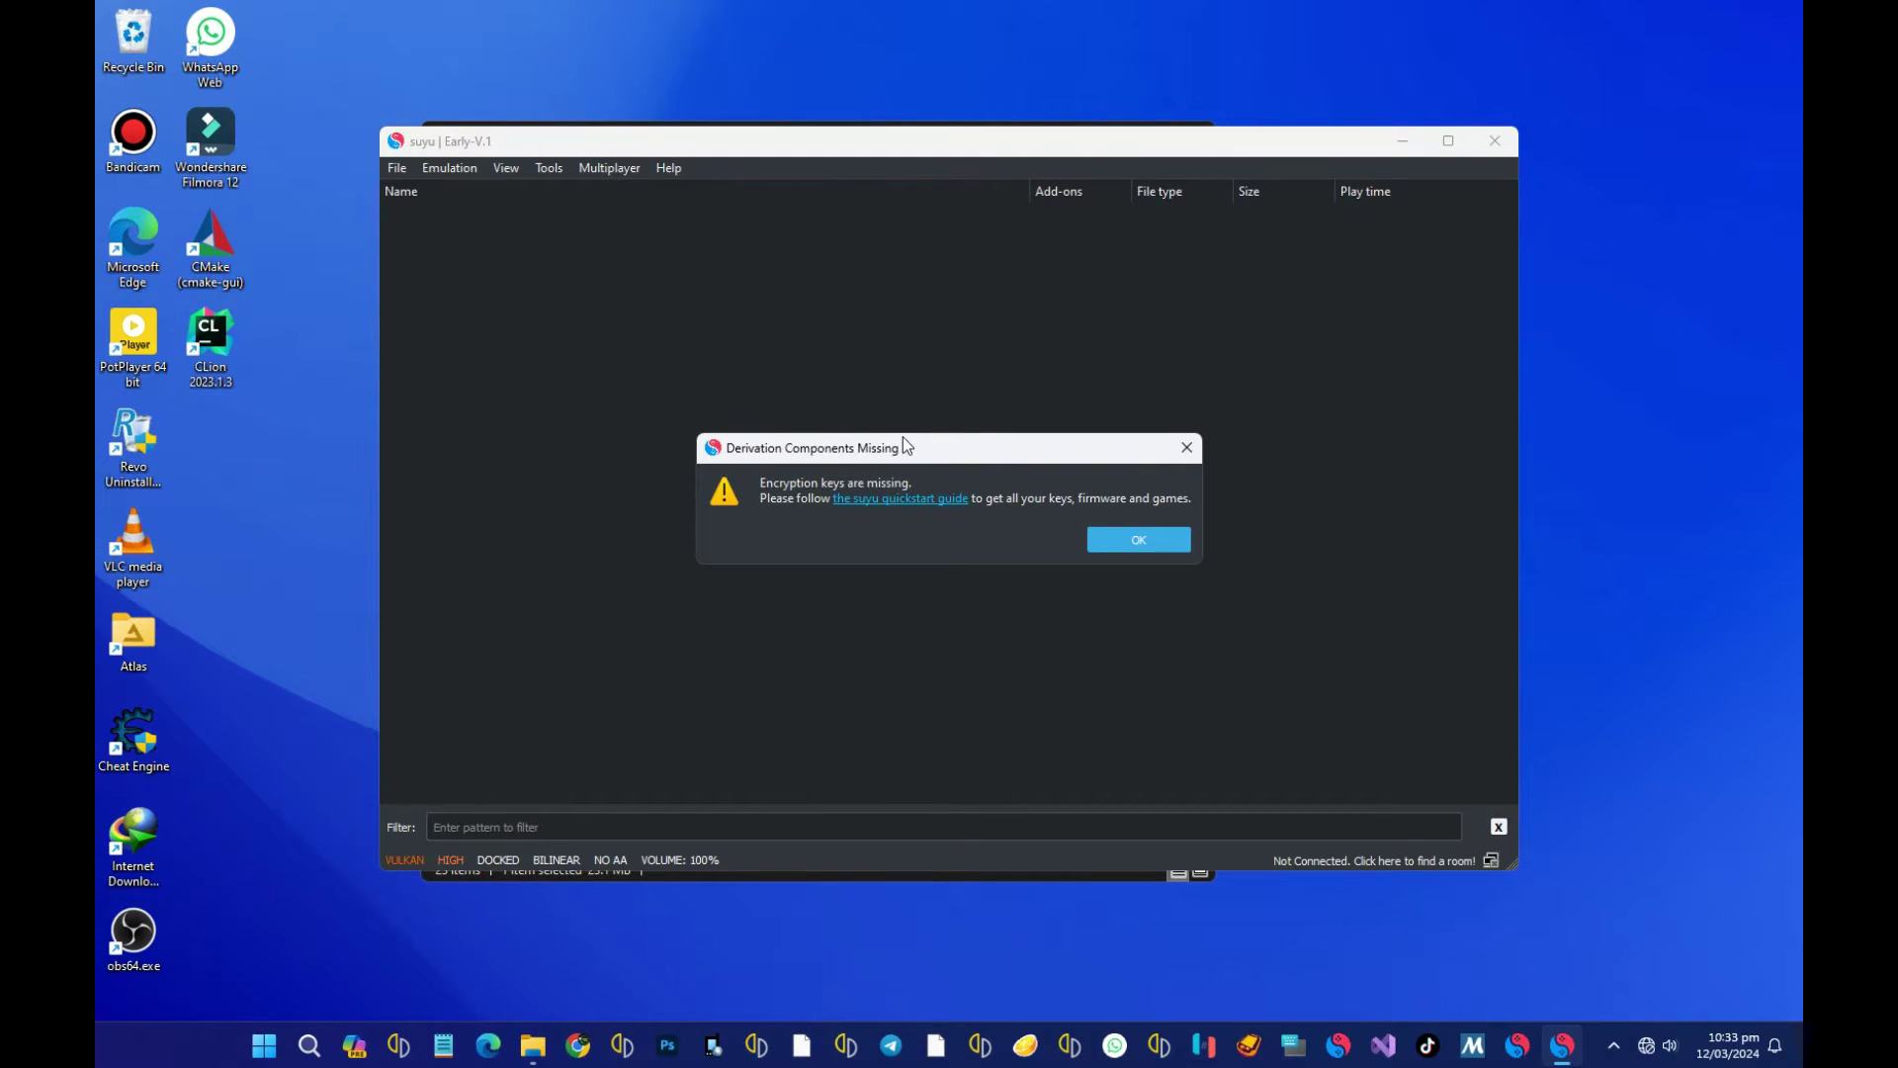
Step: Dismiss the Derivation Components Missing warning and decline telemetry, returning to File Explorer
left_click_drag(914, 455, 951, 374)
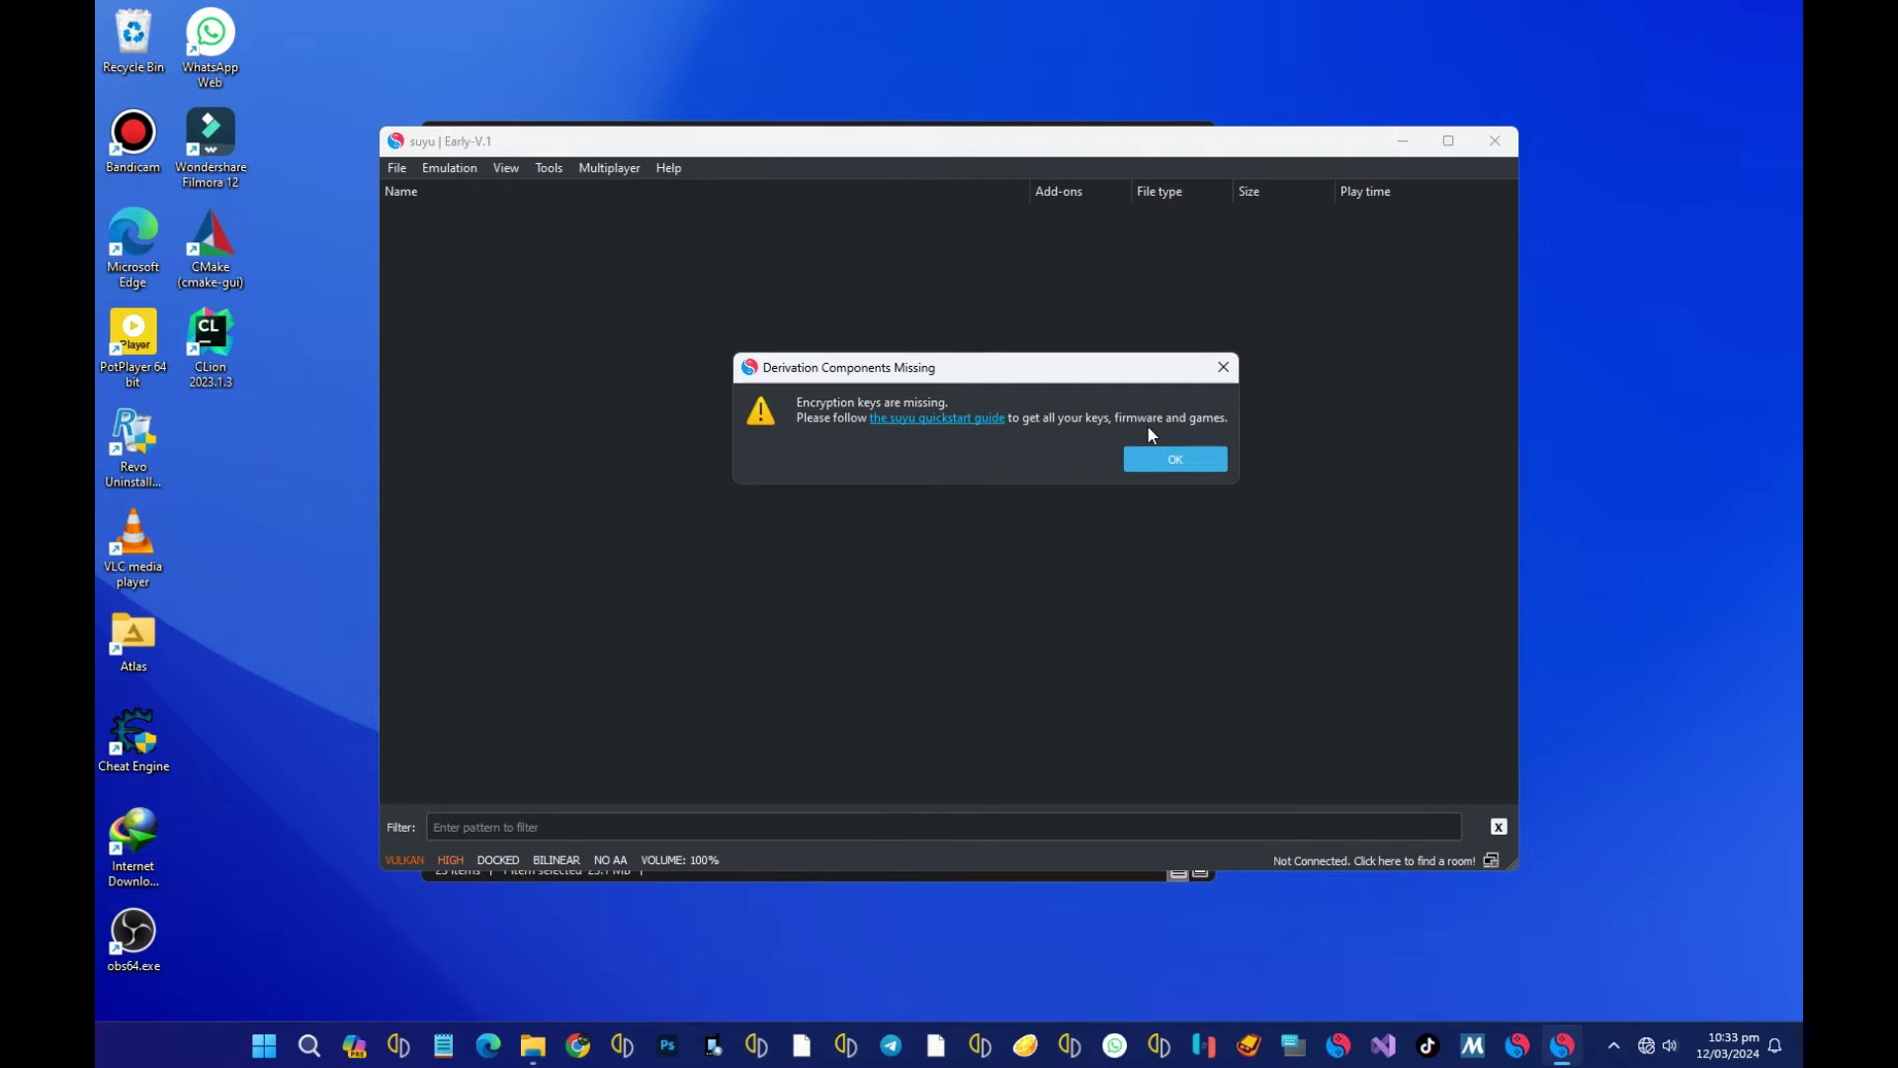
left_click(1197, 460)
left_click(1043, 547)
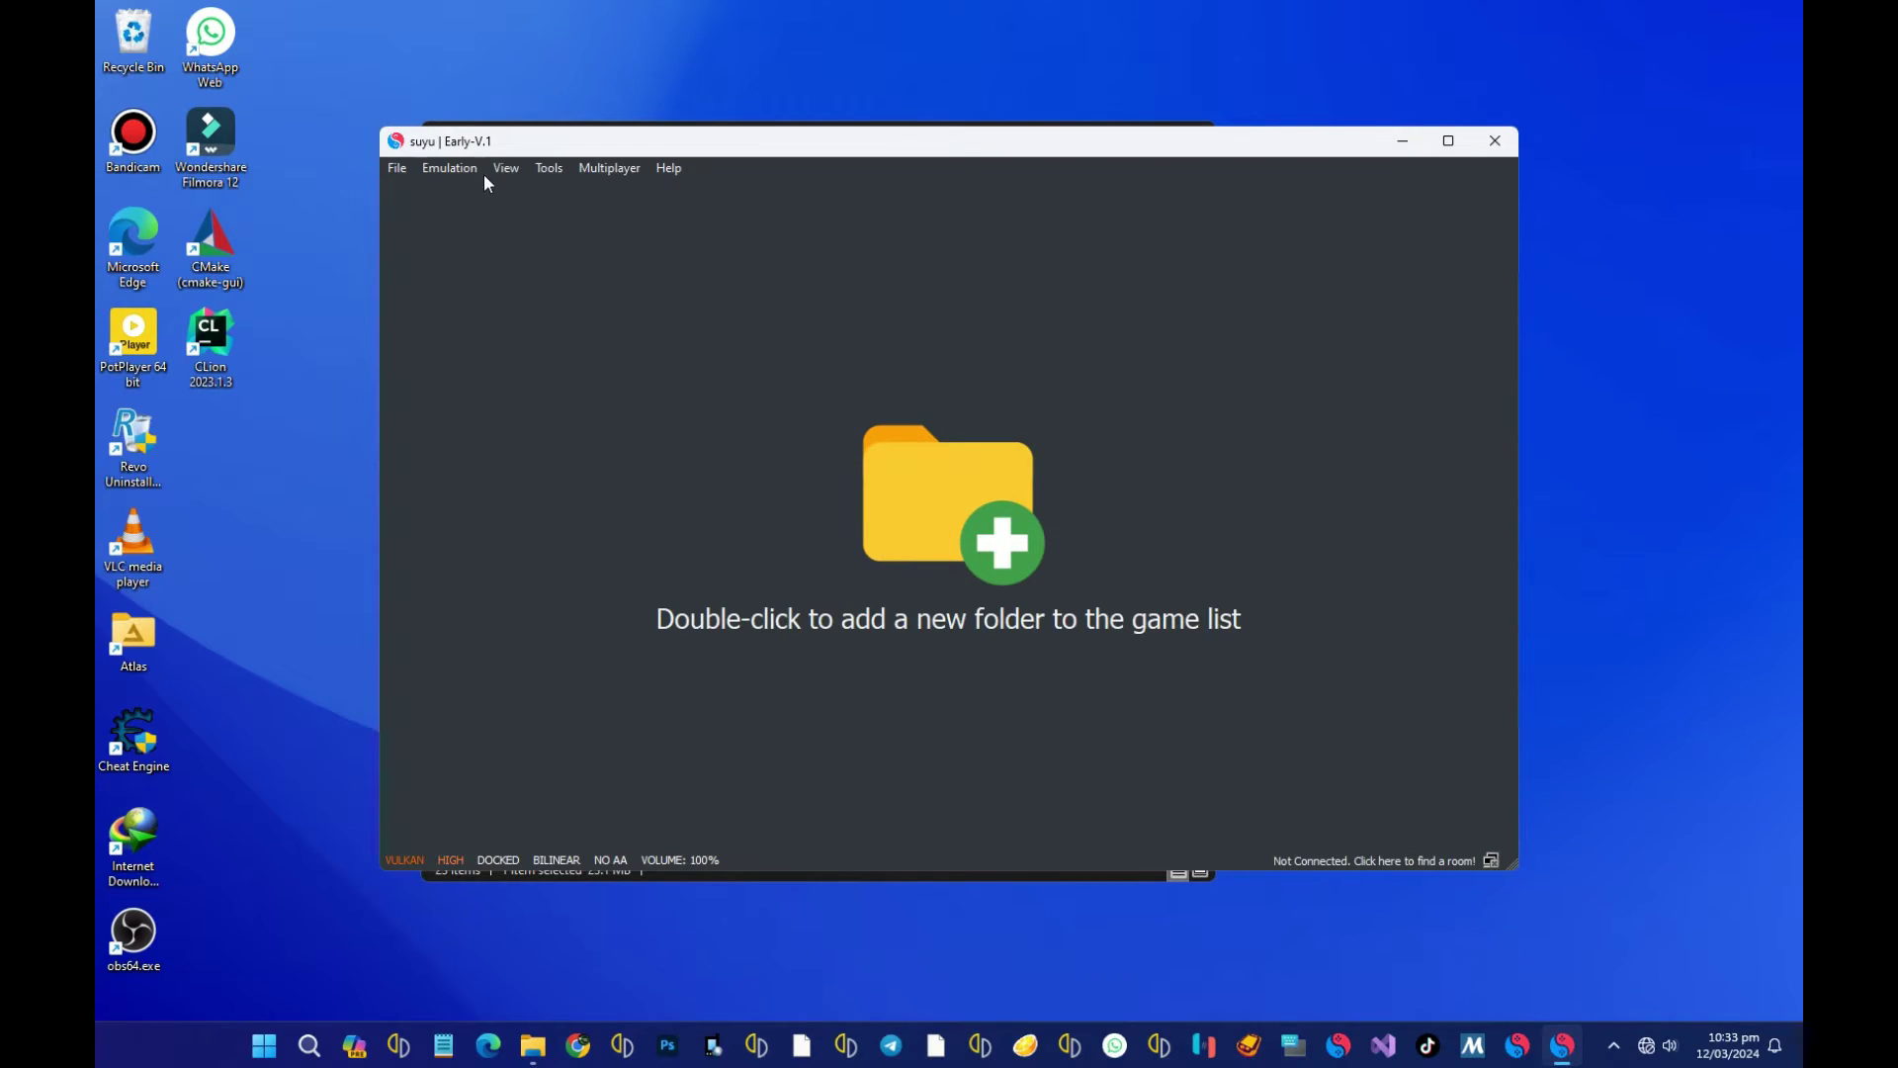
left_click(938, 887)
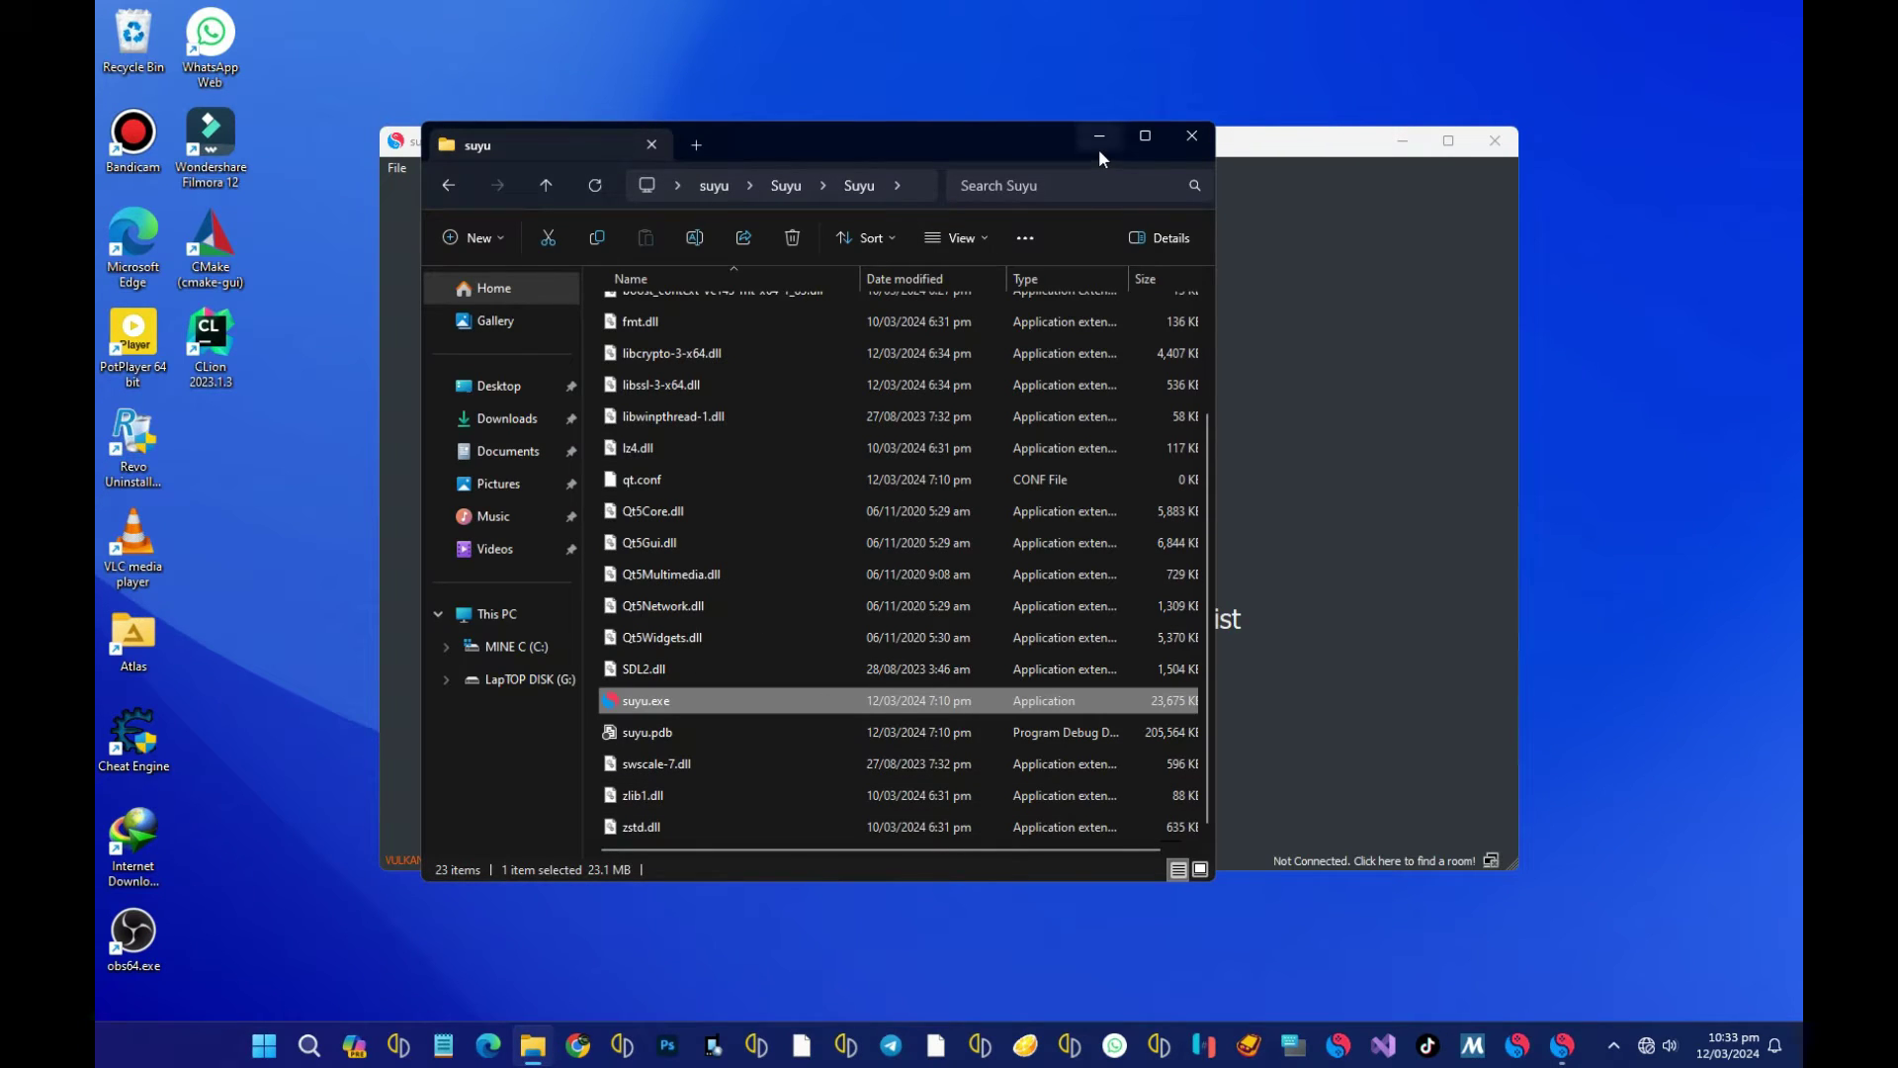
Step: Close the suyu emulator and reopen the desktop suyu folder
left_click(1099, 137)
left_click(1497, 137)
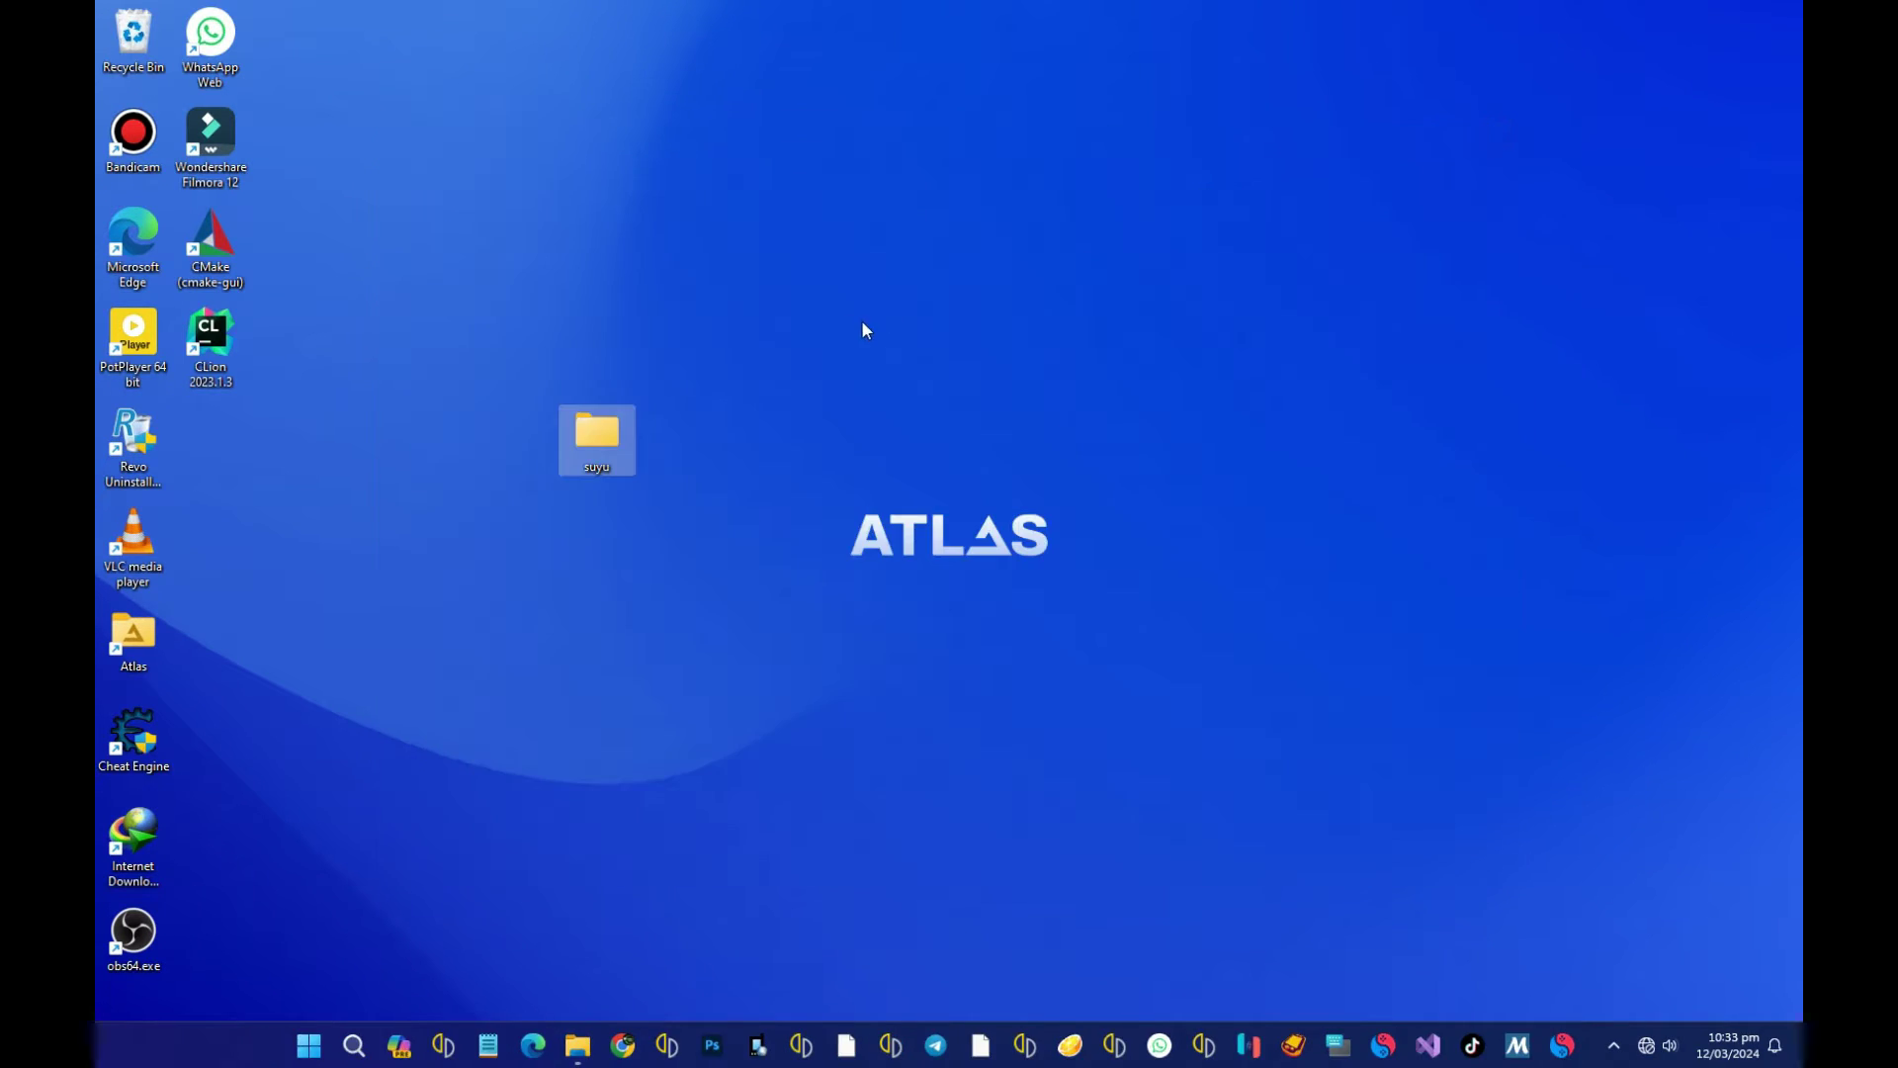
double_click(597, 432)
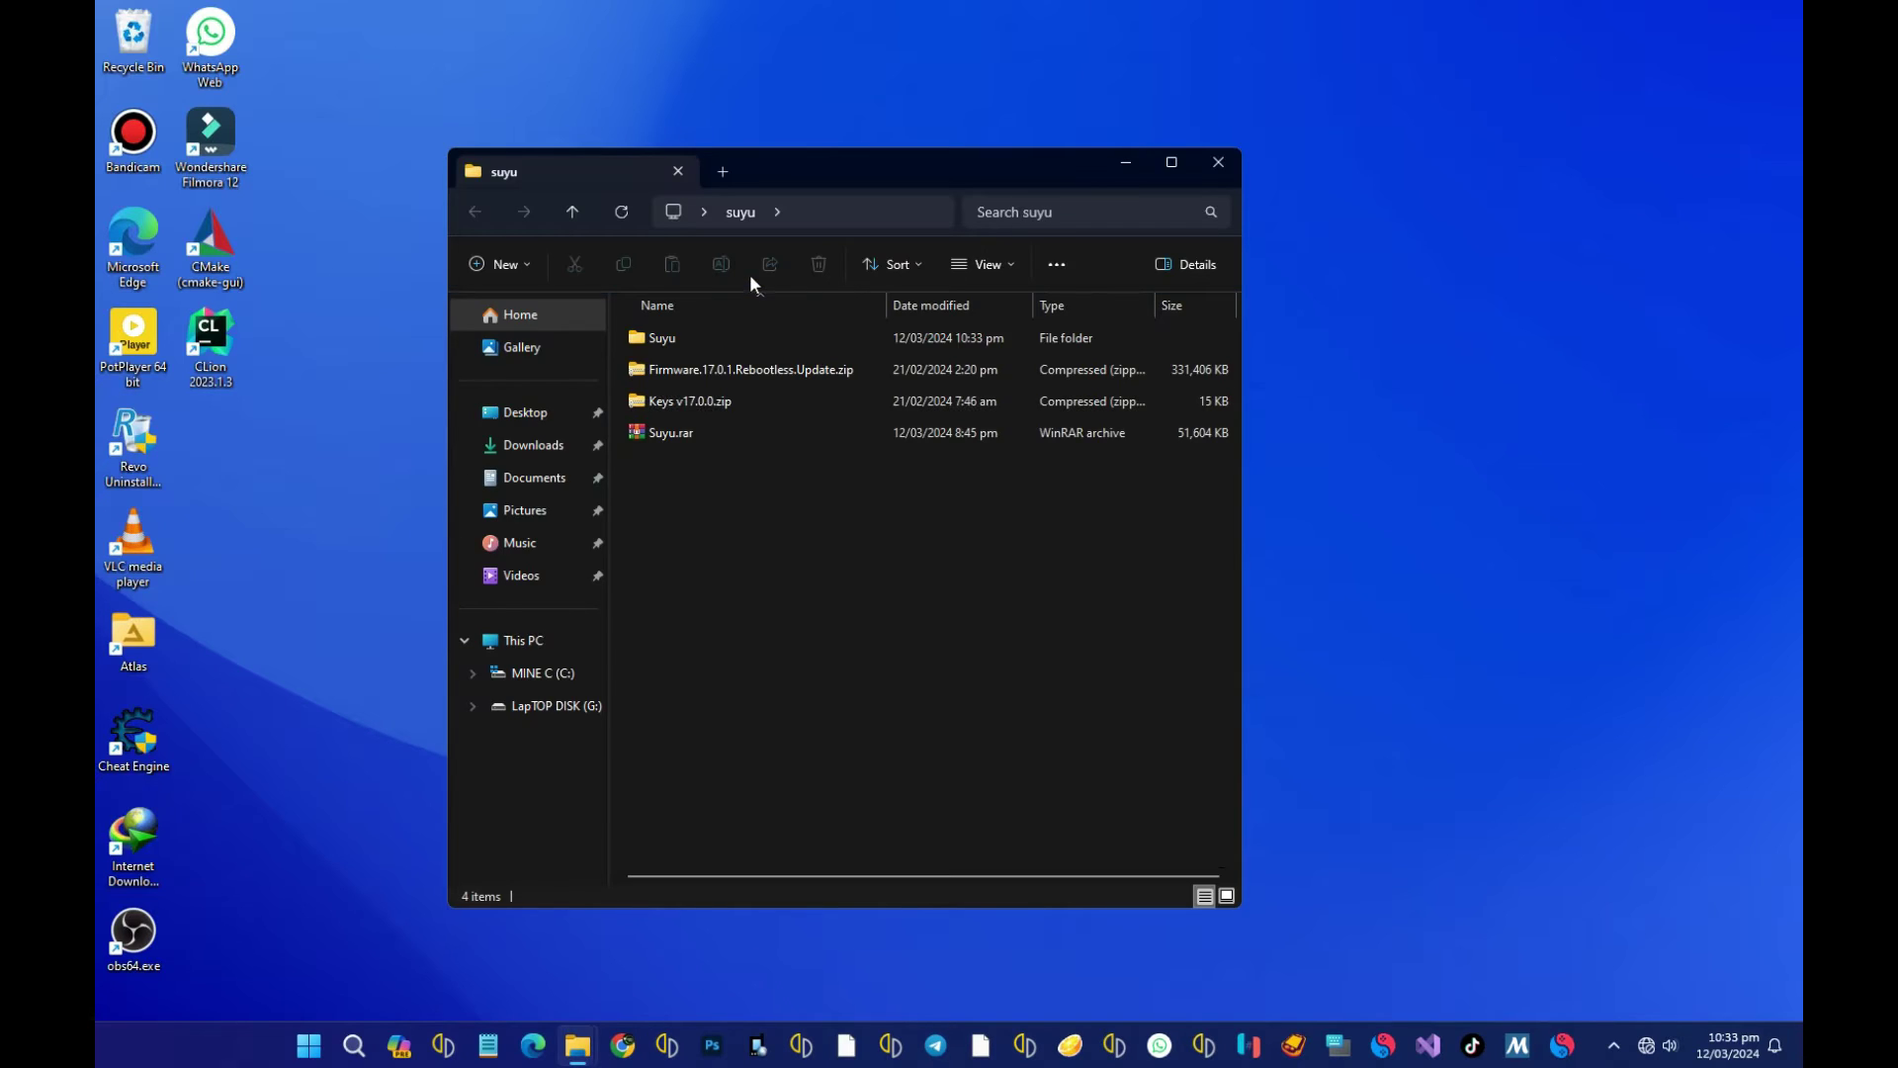
Step: Copy the Keys v17.0.0.zip archive to the clipboard
left_click(657, 368)
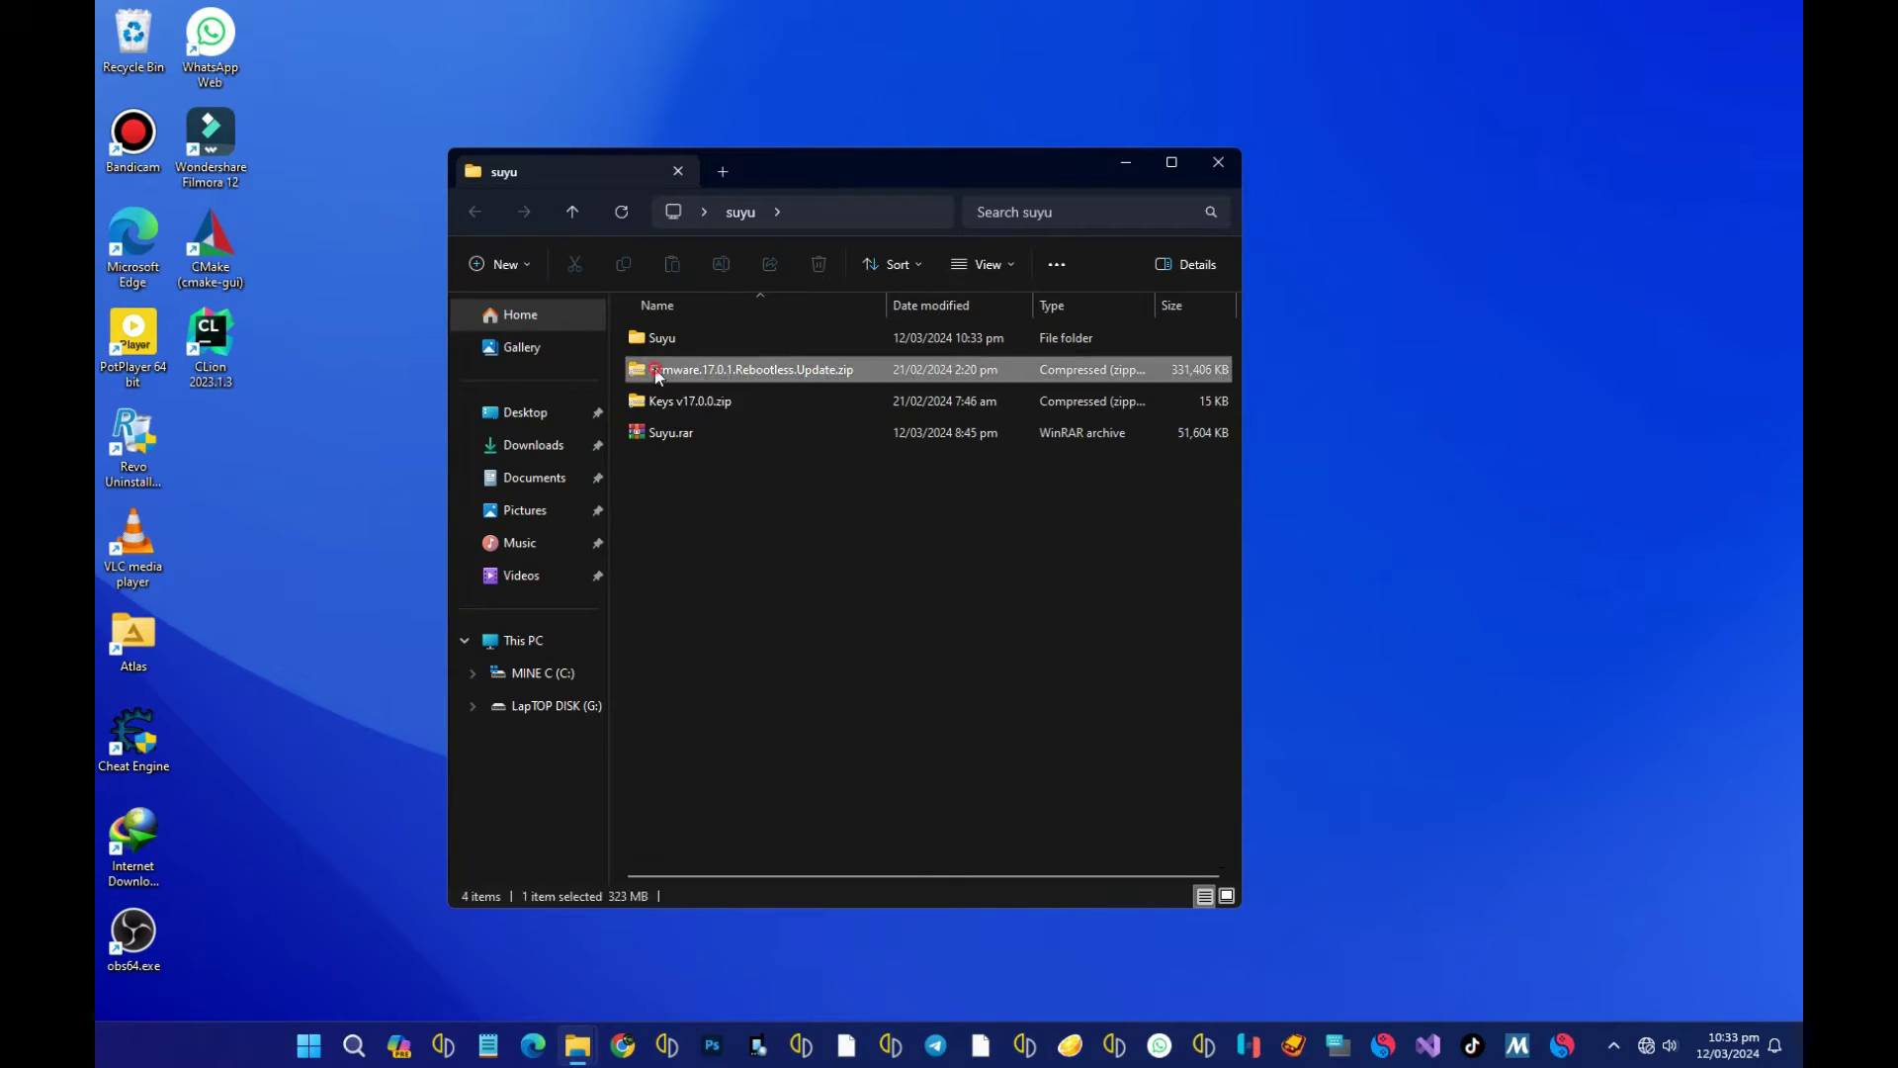
left_click(701, 401)
left_click(723, 549)
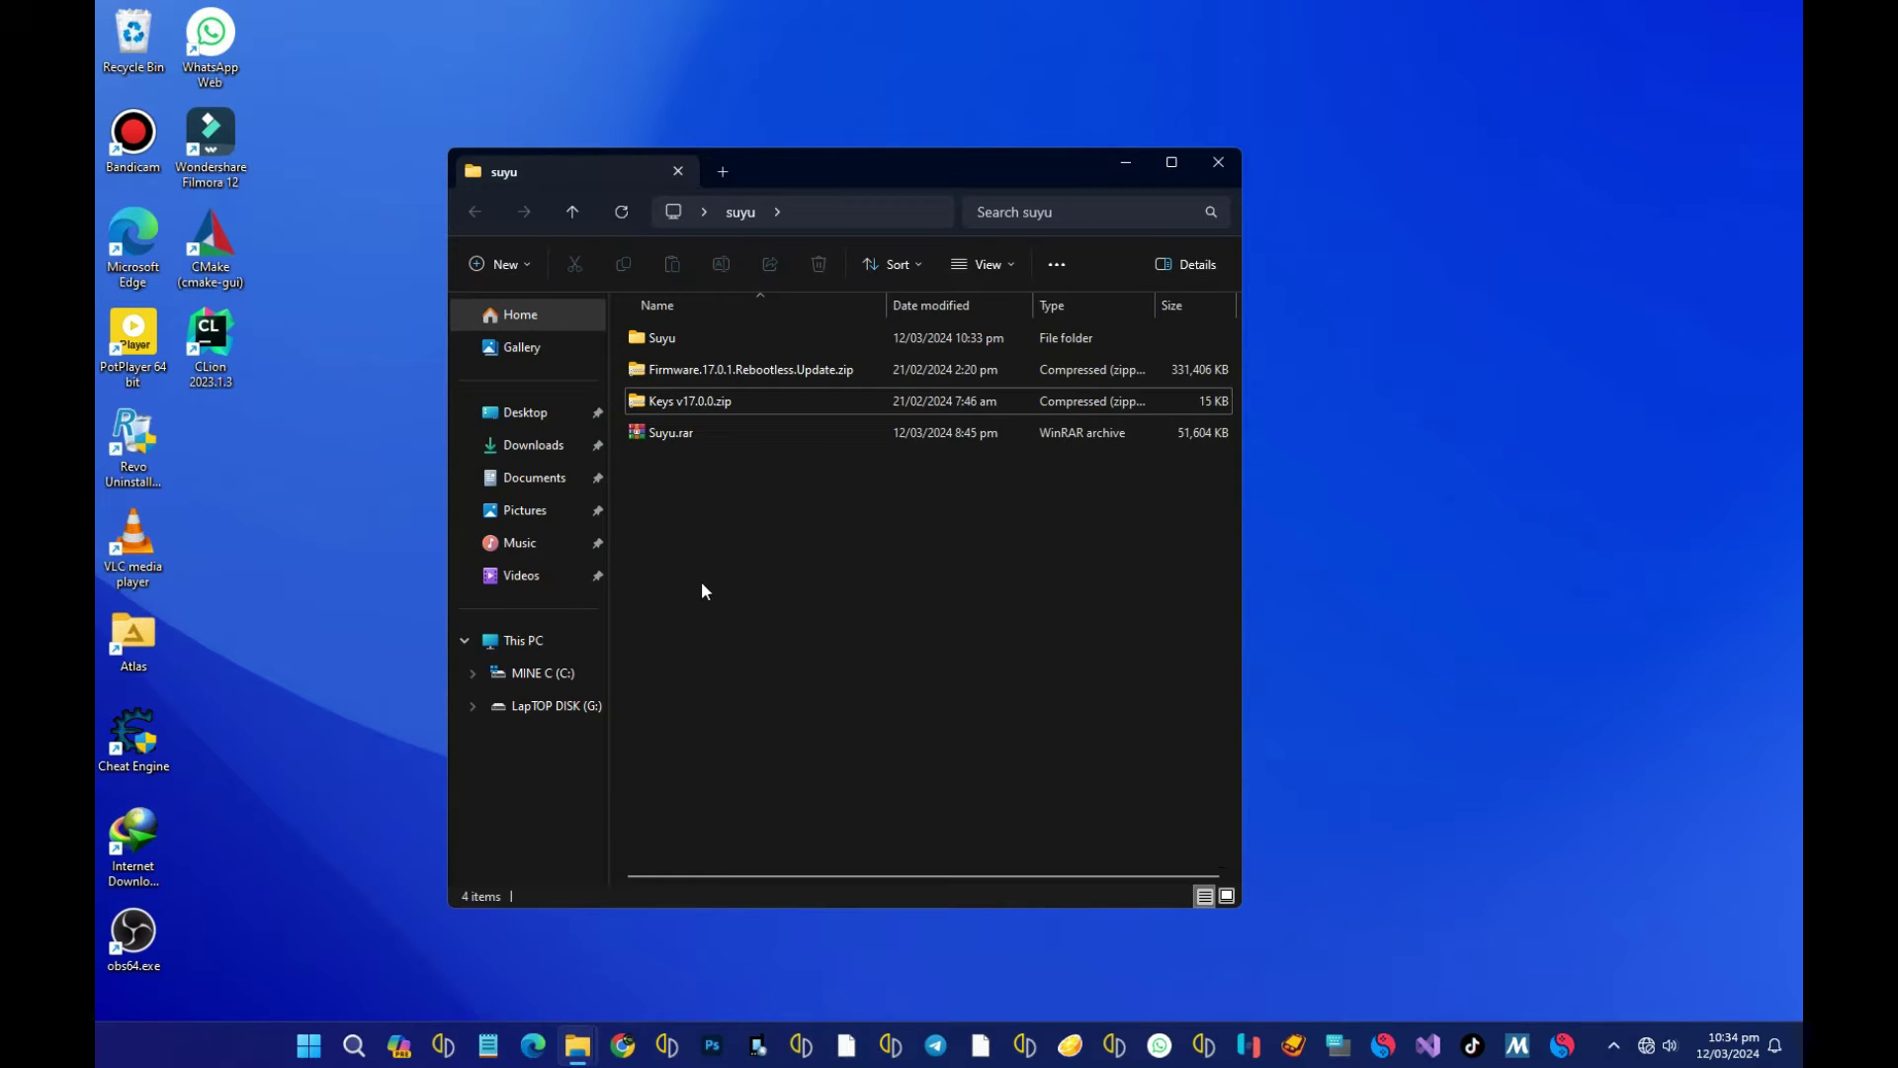
left_click(711, 403)
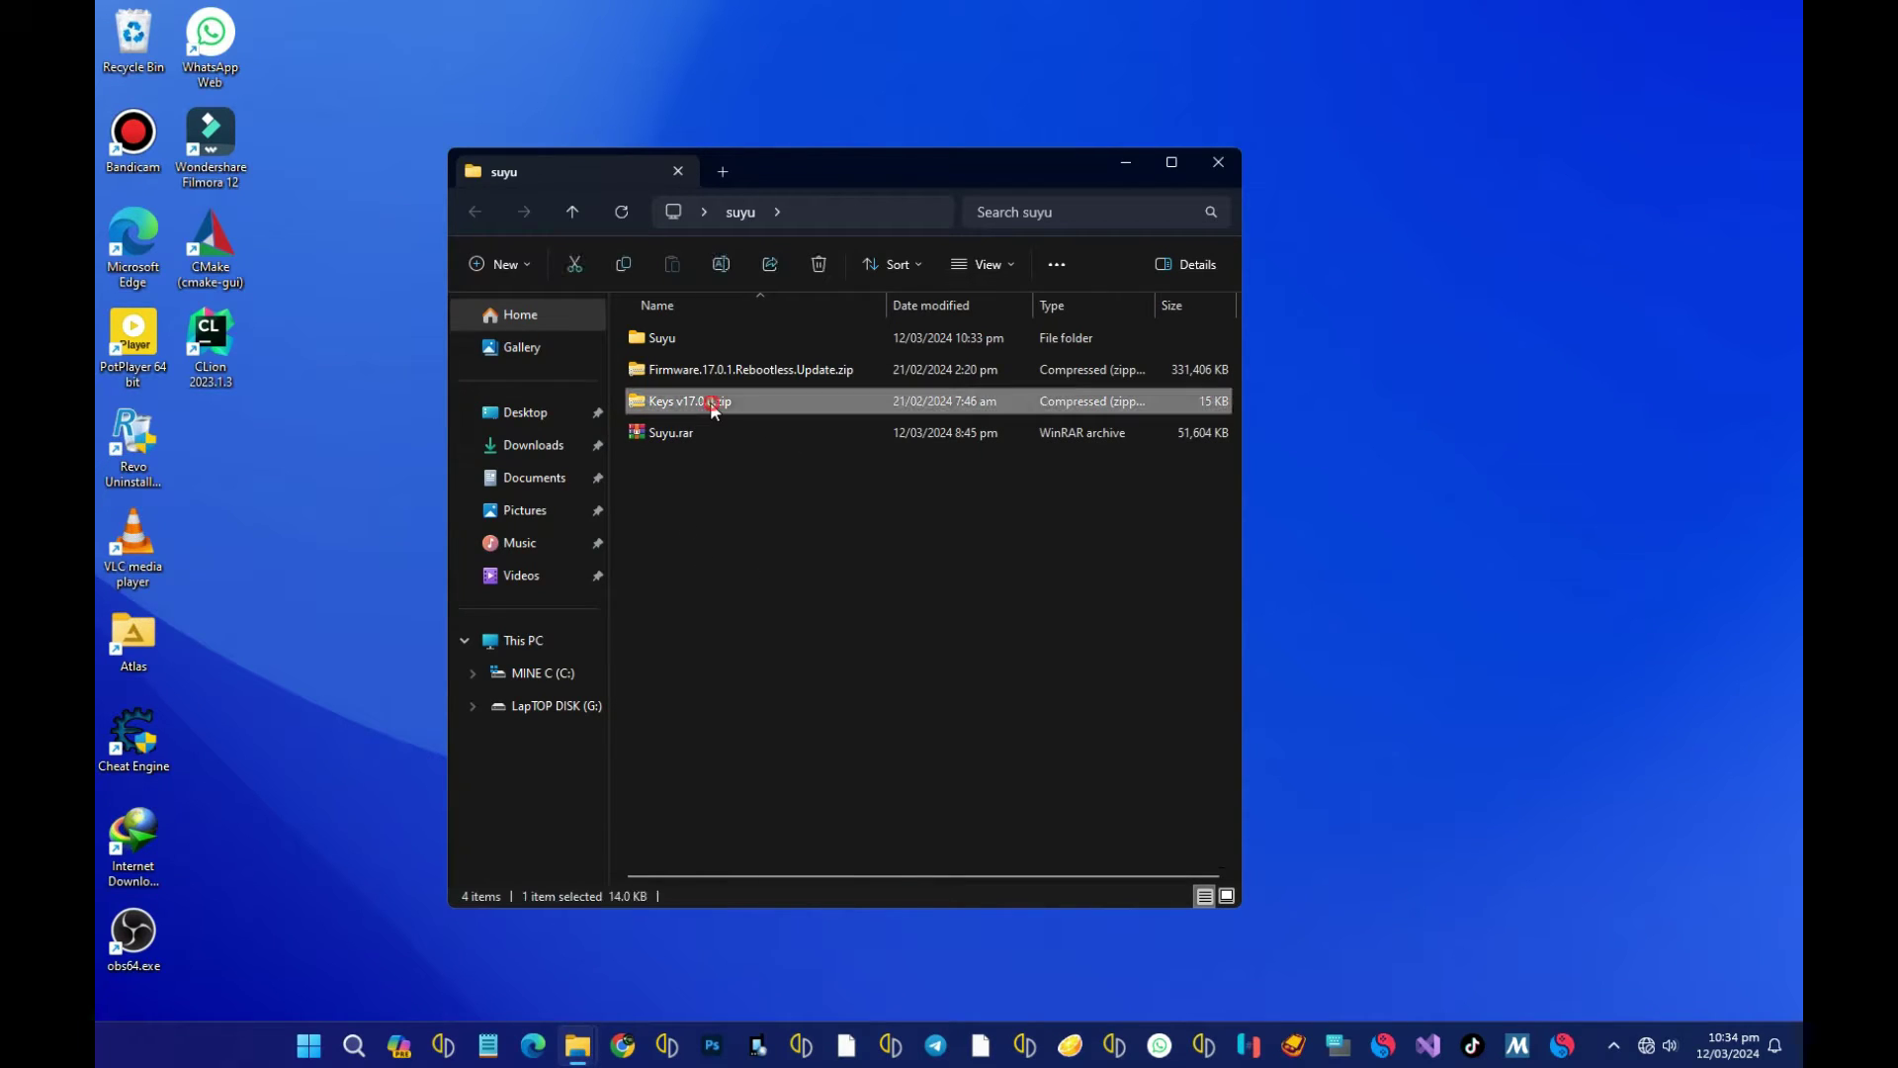
right_click(709, 401)
left_click(771, 416)
right_click(717, 396)
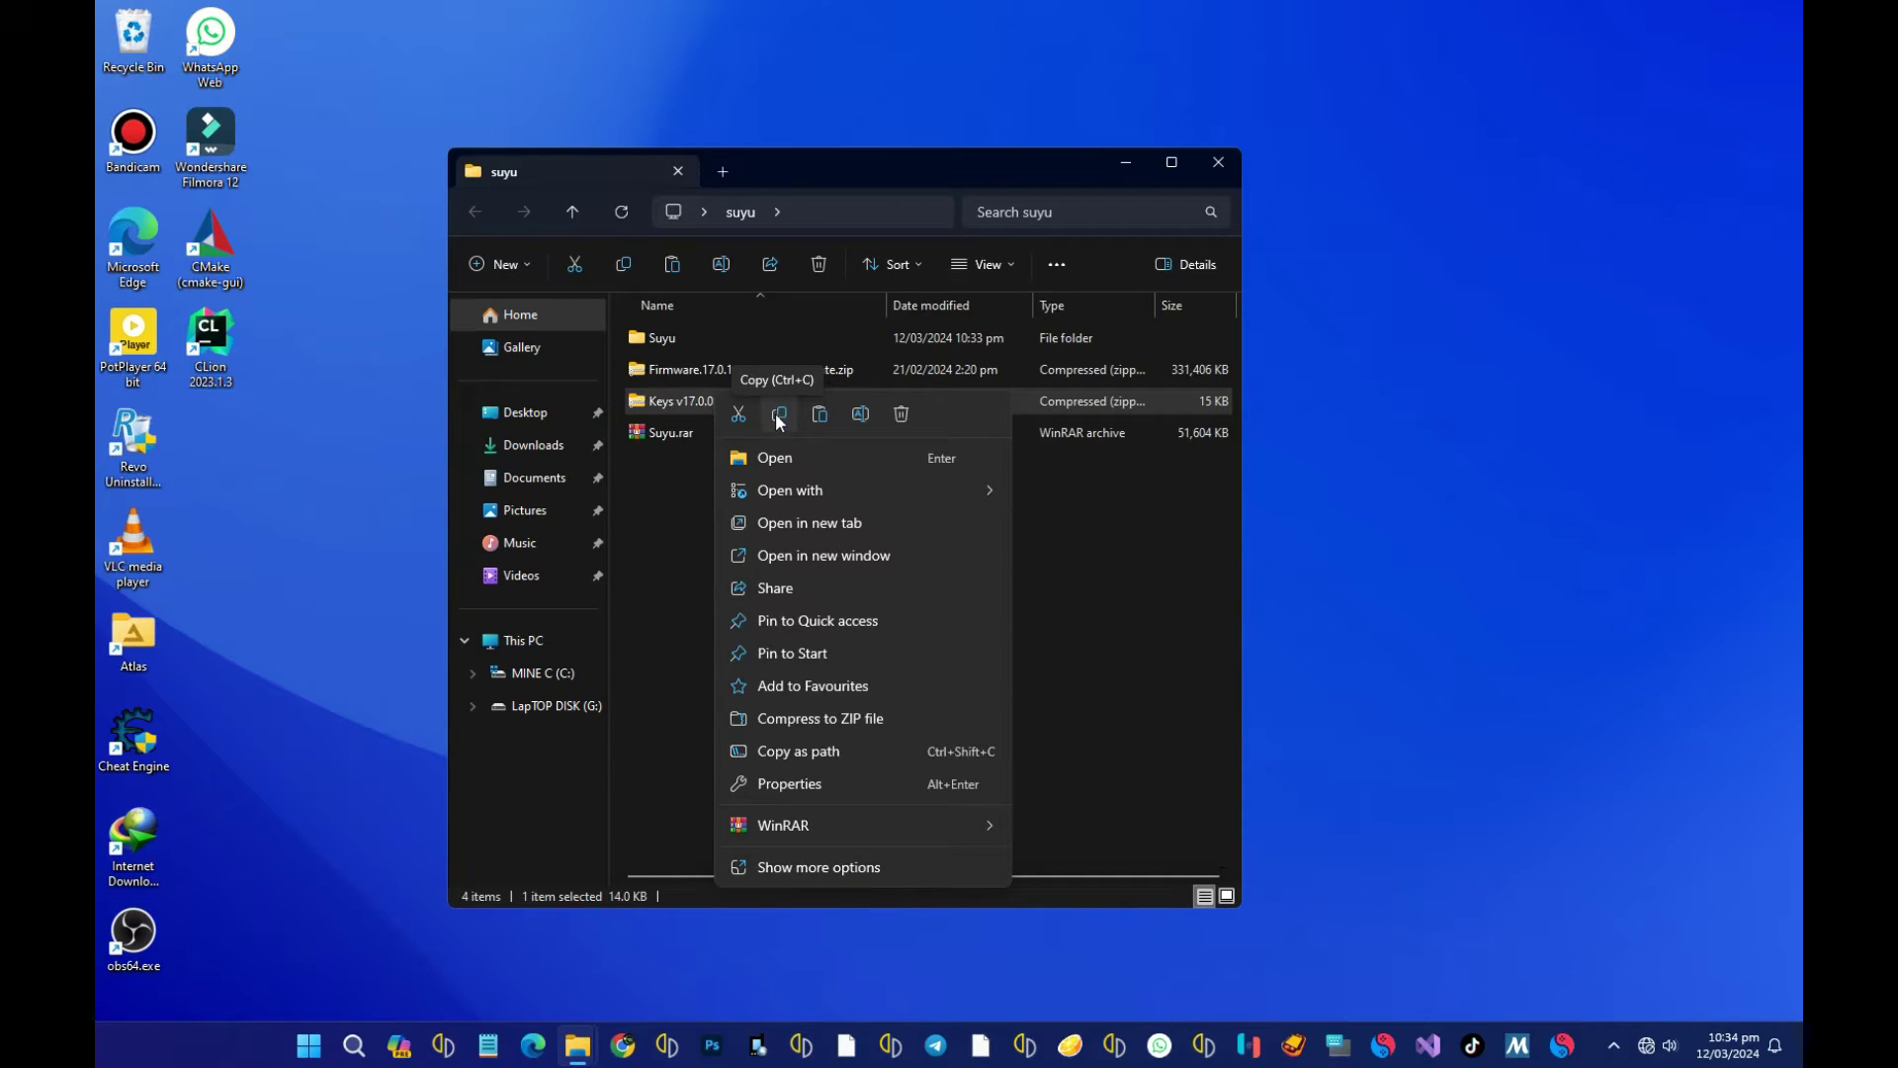
left_click(778, 420)
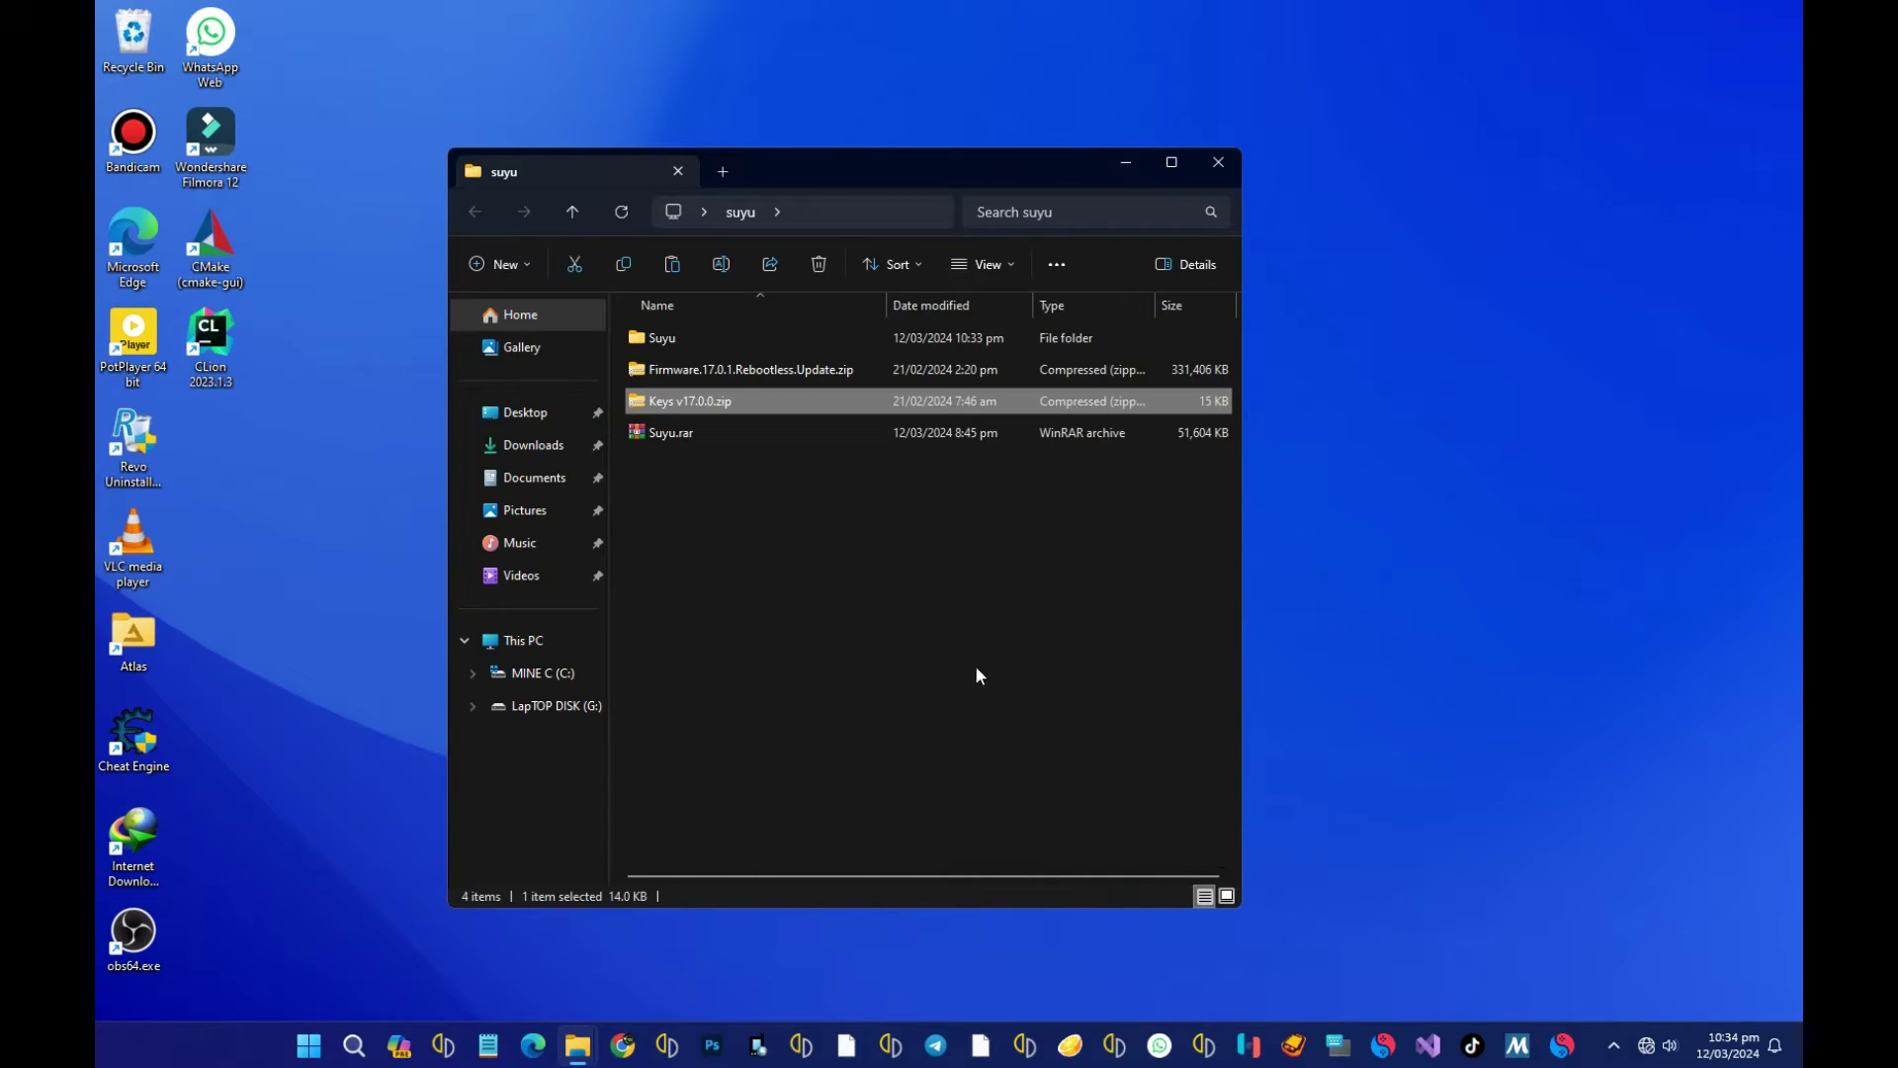
Step: Run suyu.exe from Suyu > Suyu and dismiss the missing components warning
double_click(703, 335)
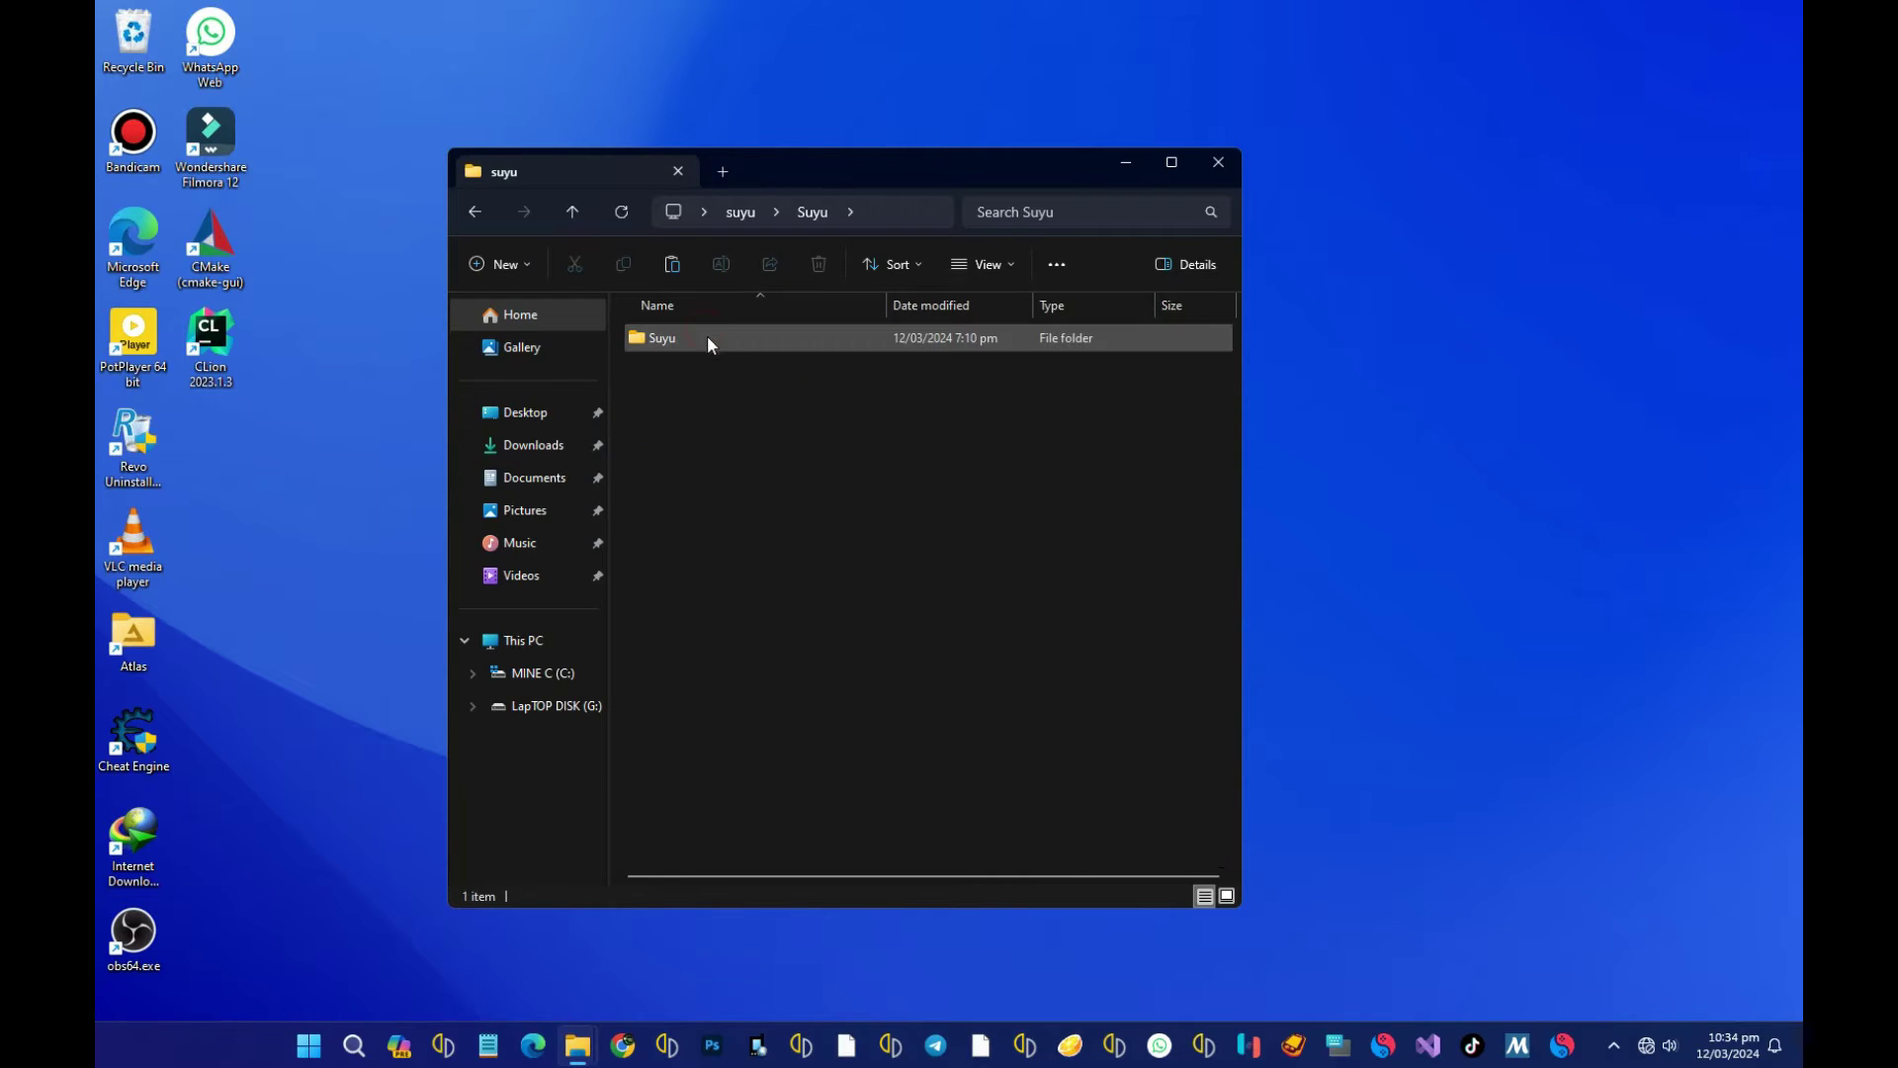
left_click(716, 340)
double_click(718, 340)
scroll(757, 544, "down", 3)
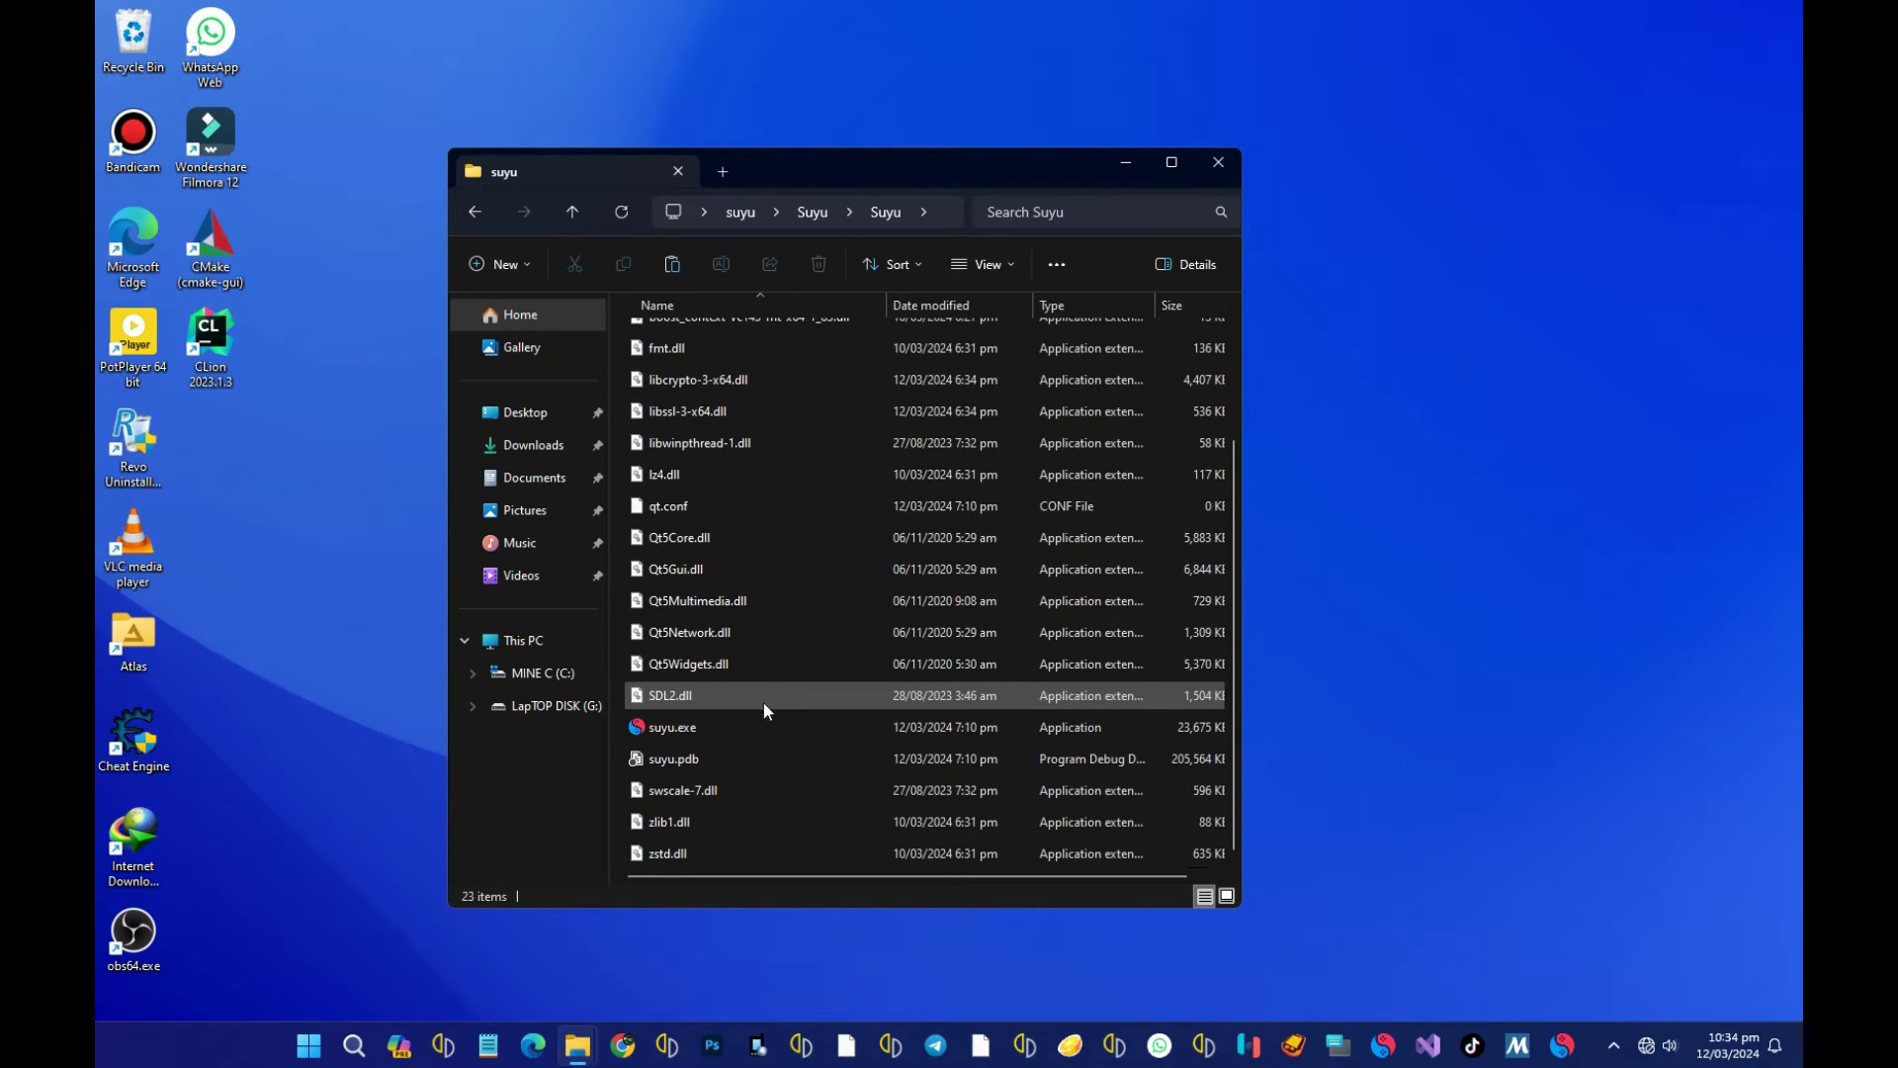
double_click(756, 729)
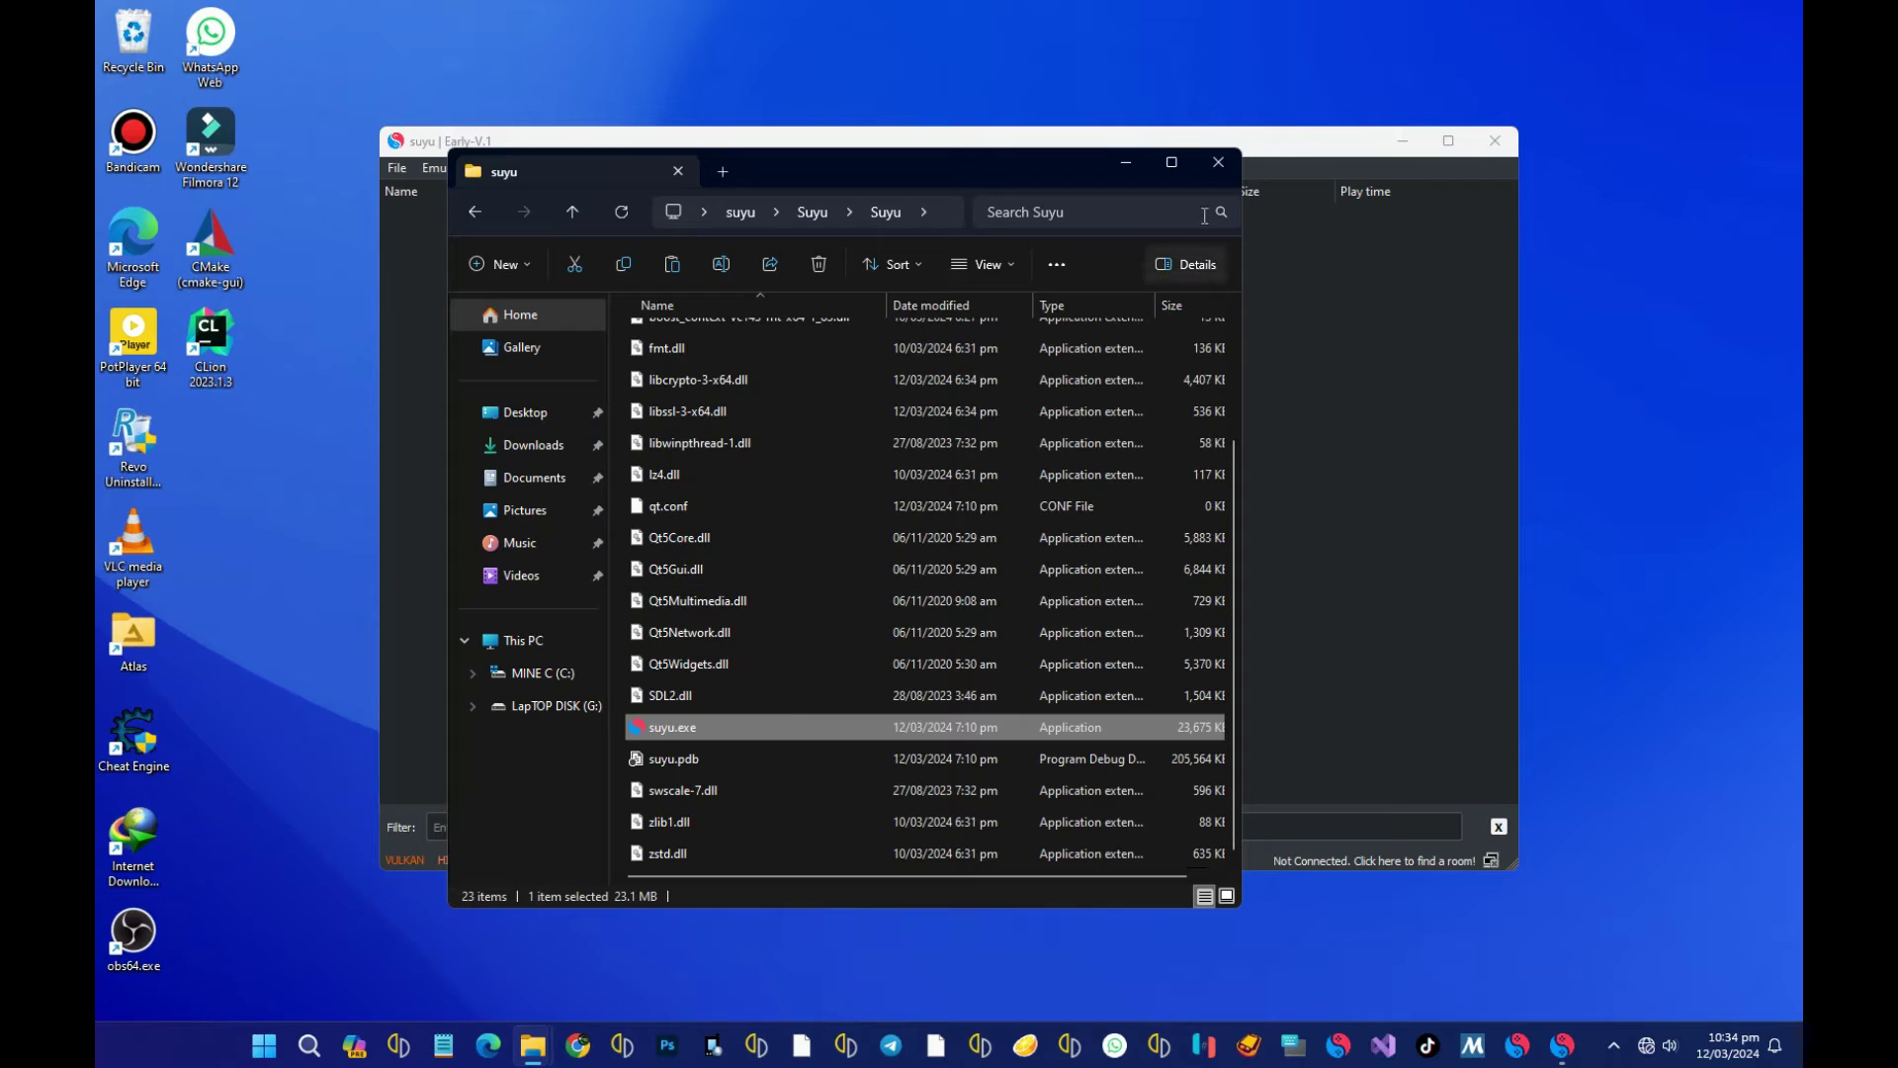
left_click(1137, 164)
left_click(1137, 539)
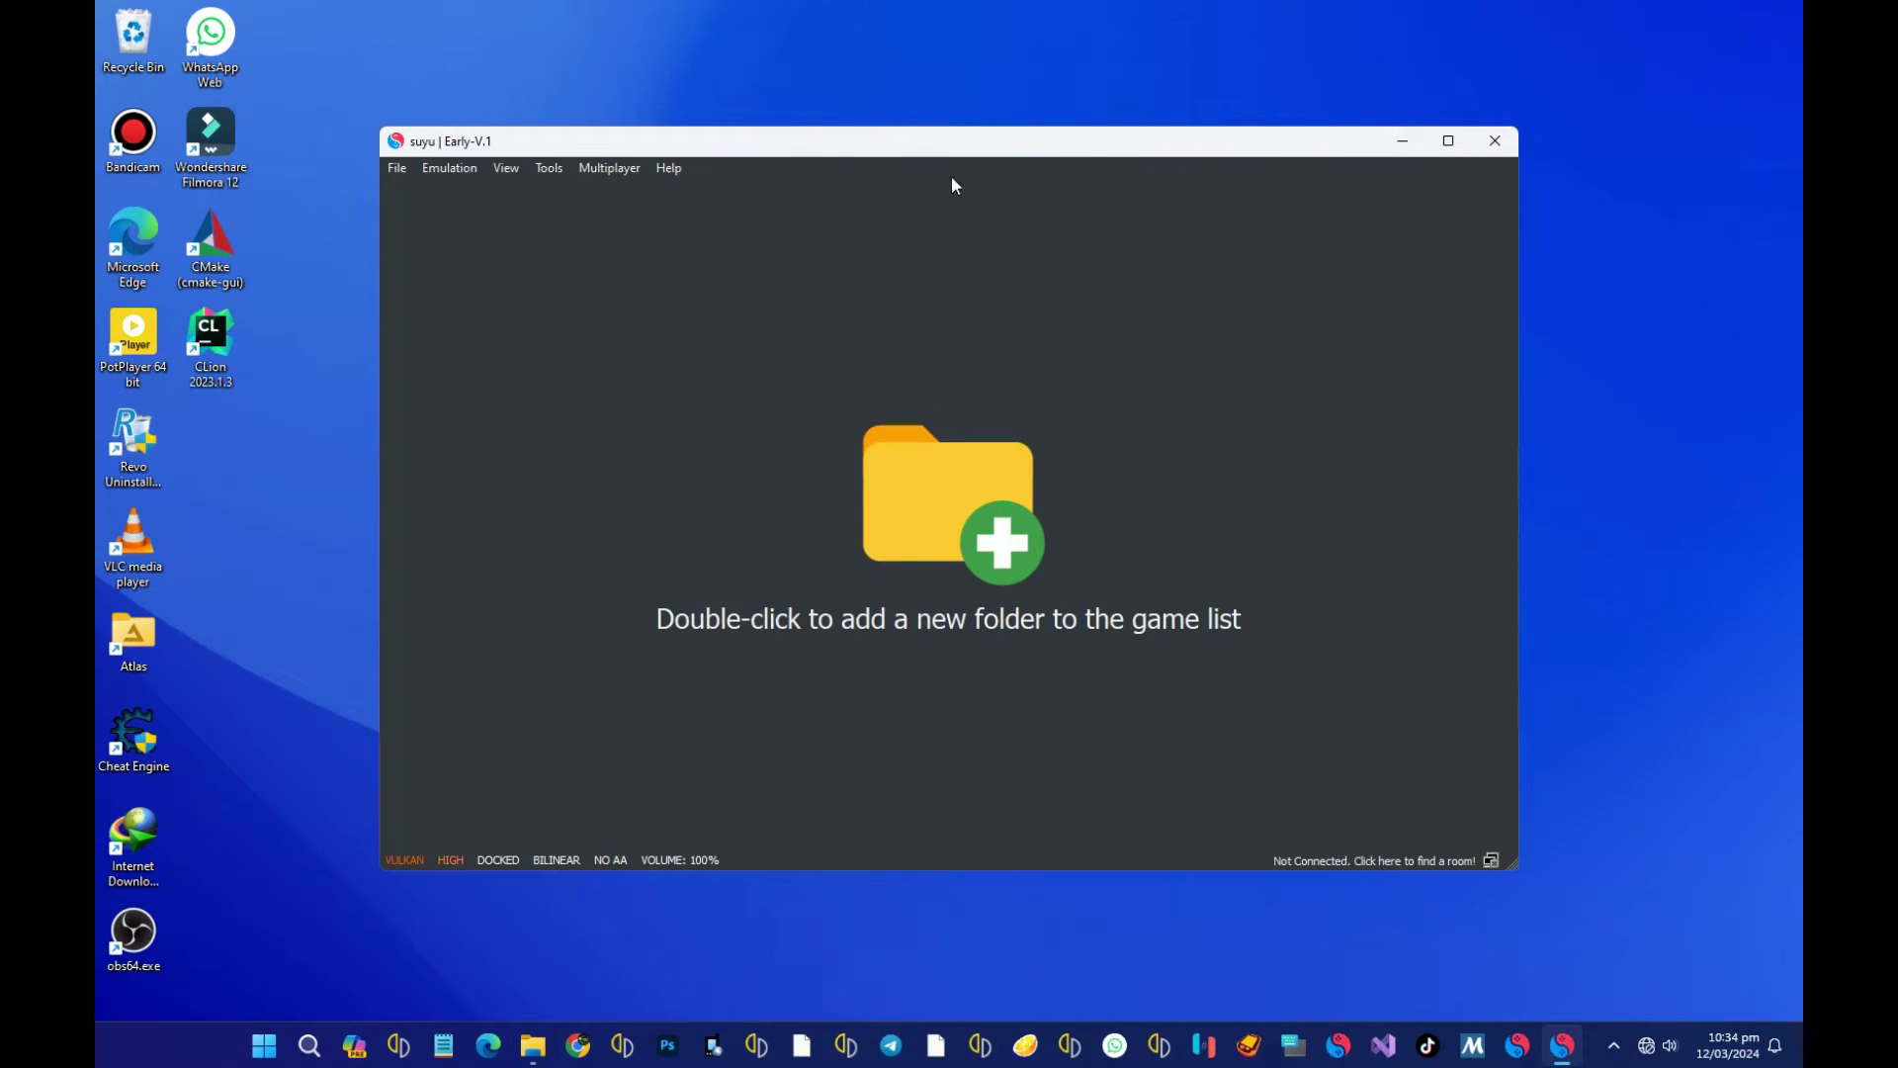
left_click(395, 173)
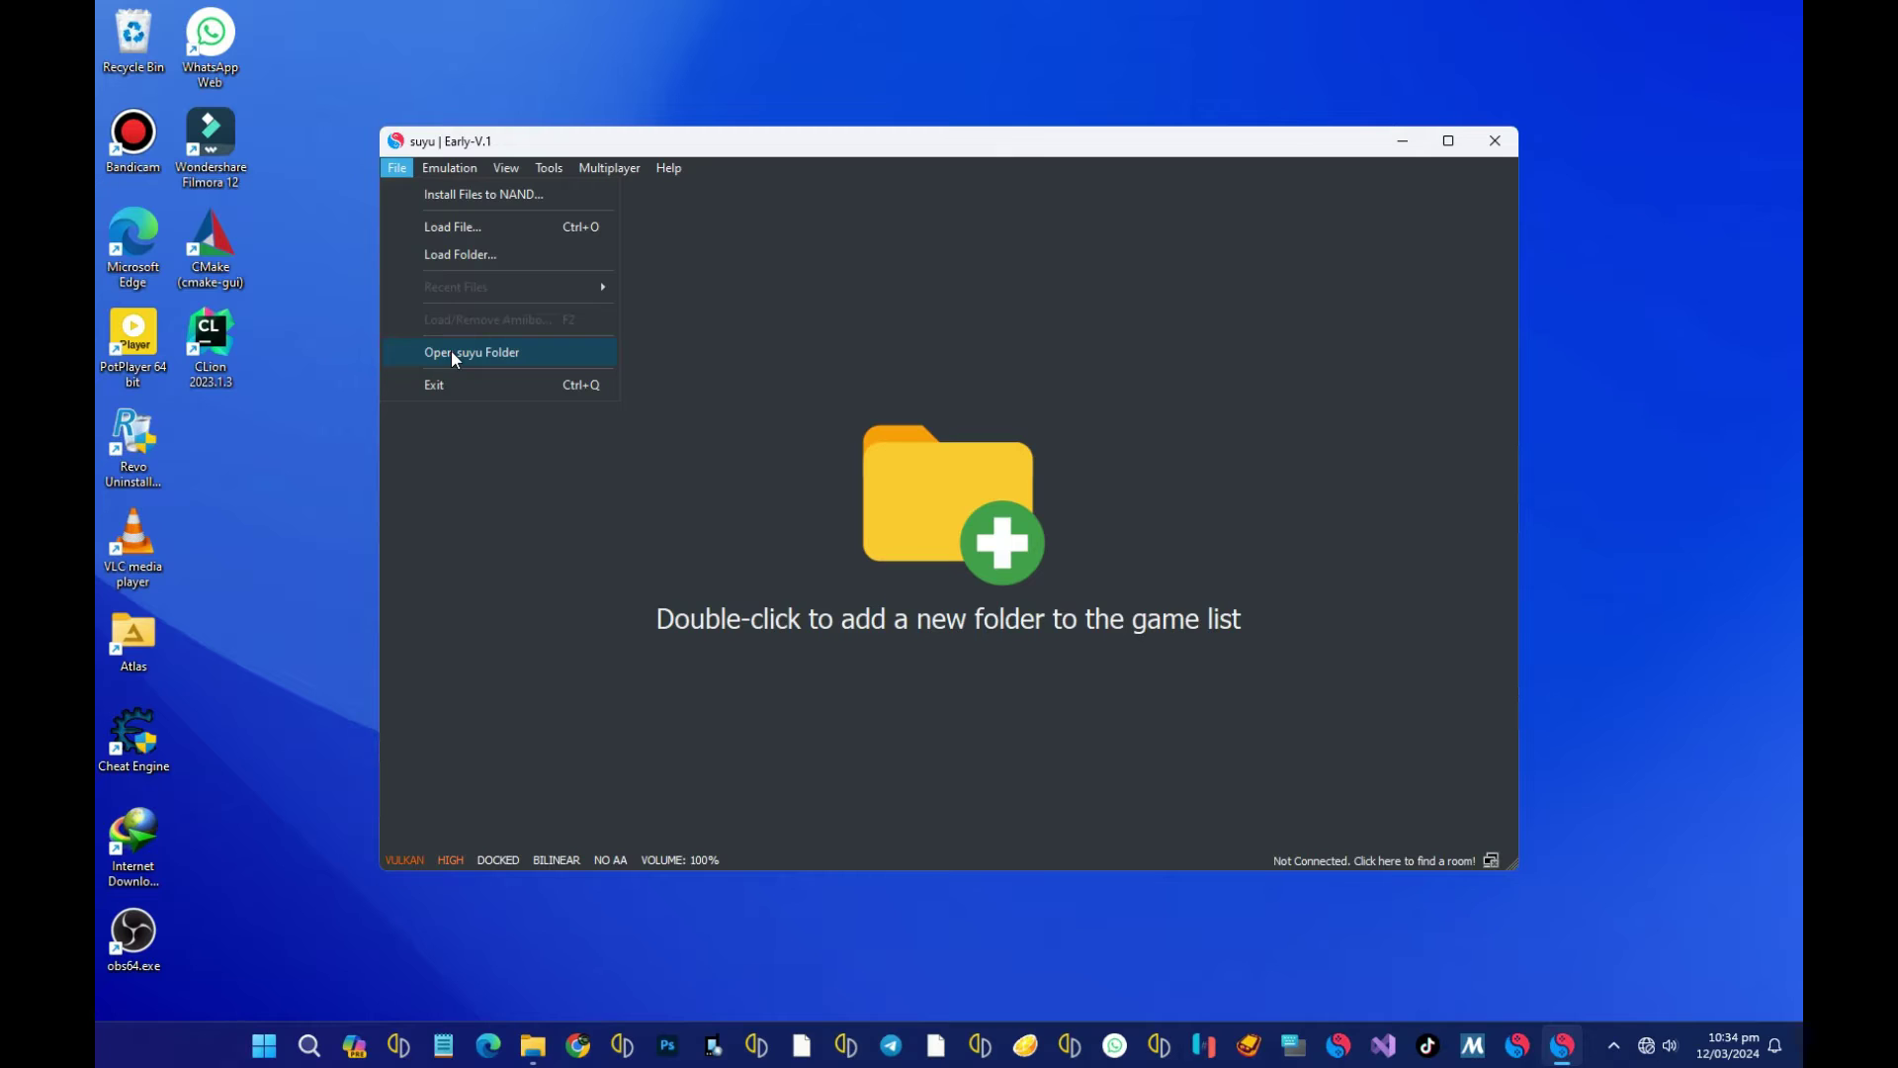
Step: Open suyu's AppData data folder from the File menu and enter its keys folder
left_click(499, 352)
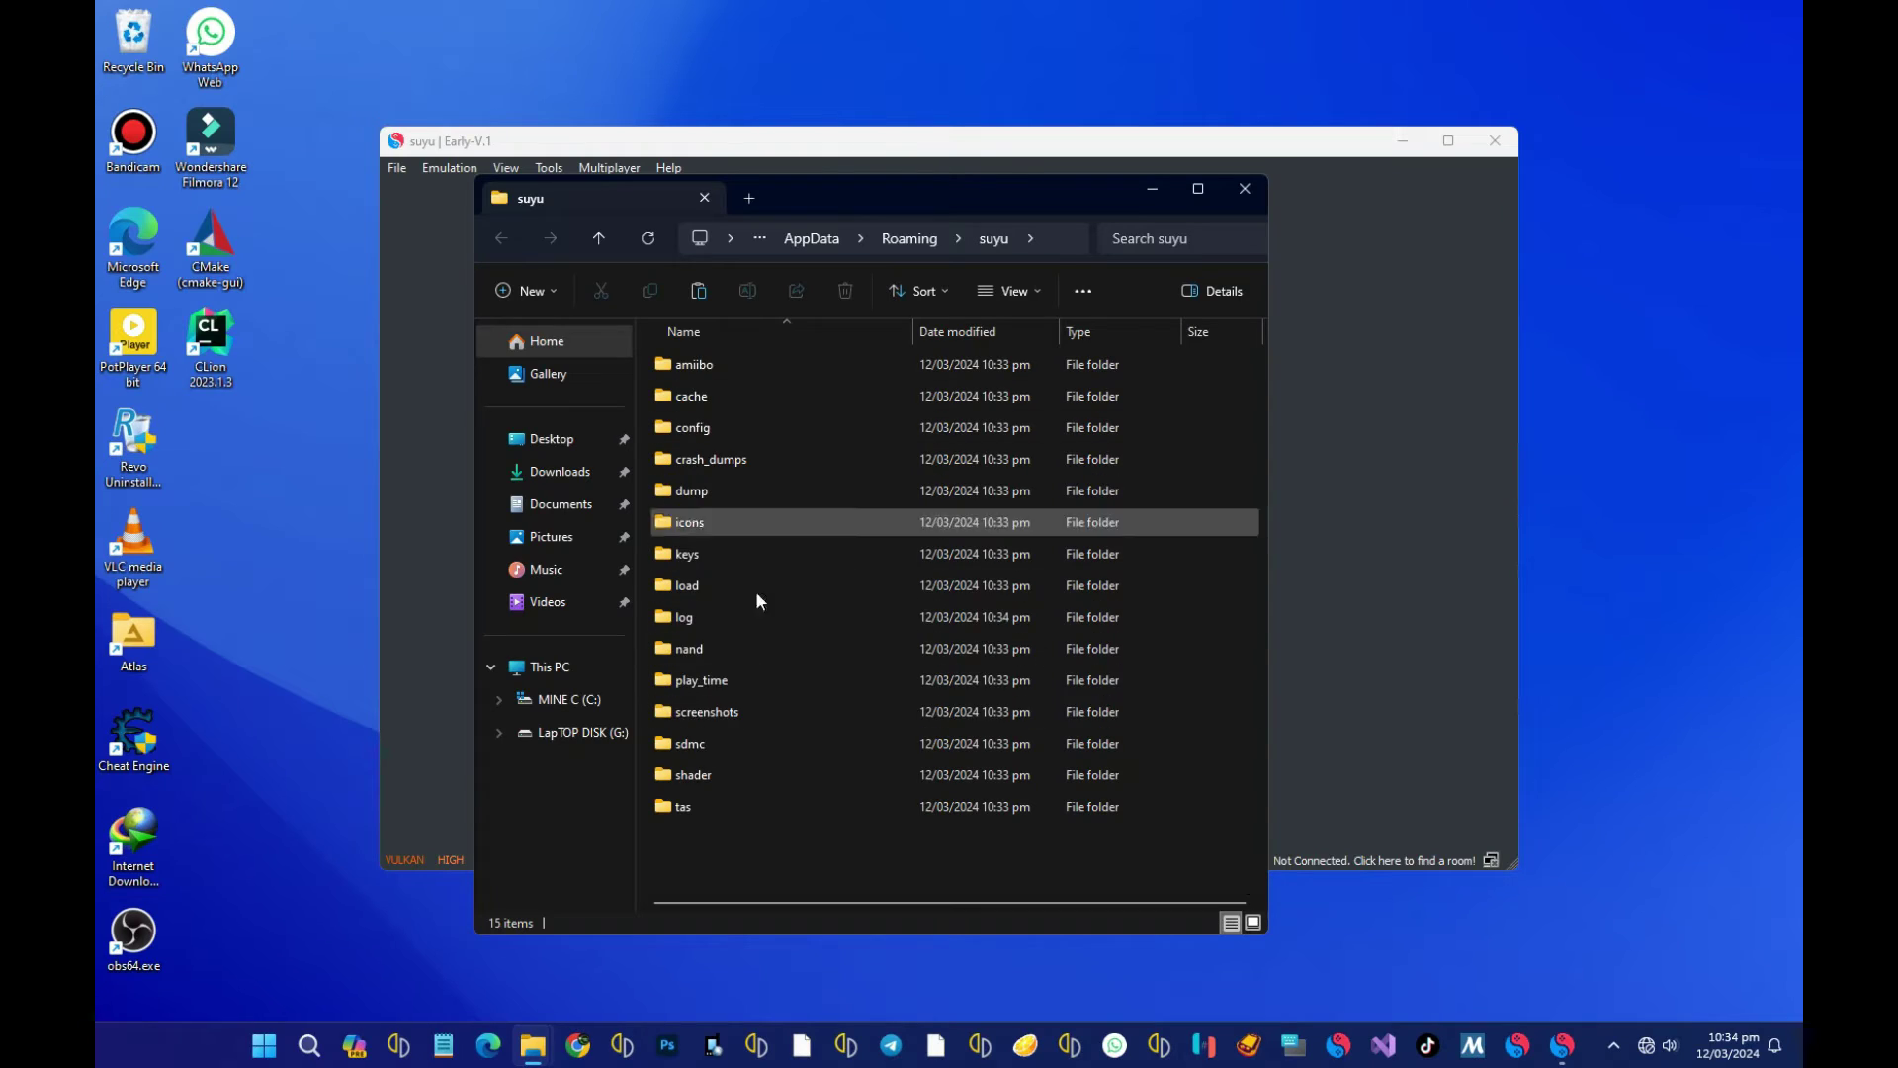
right_click(692, 555)
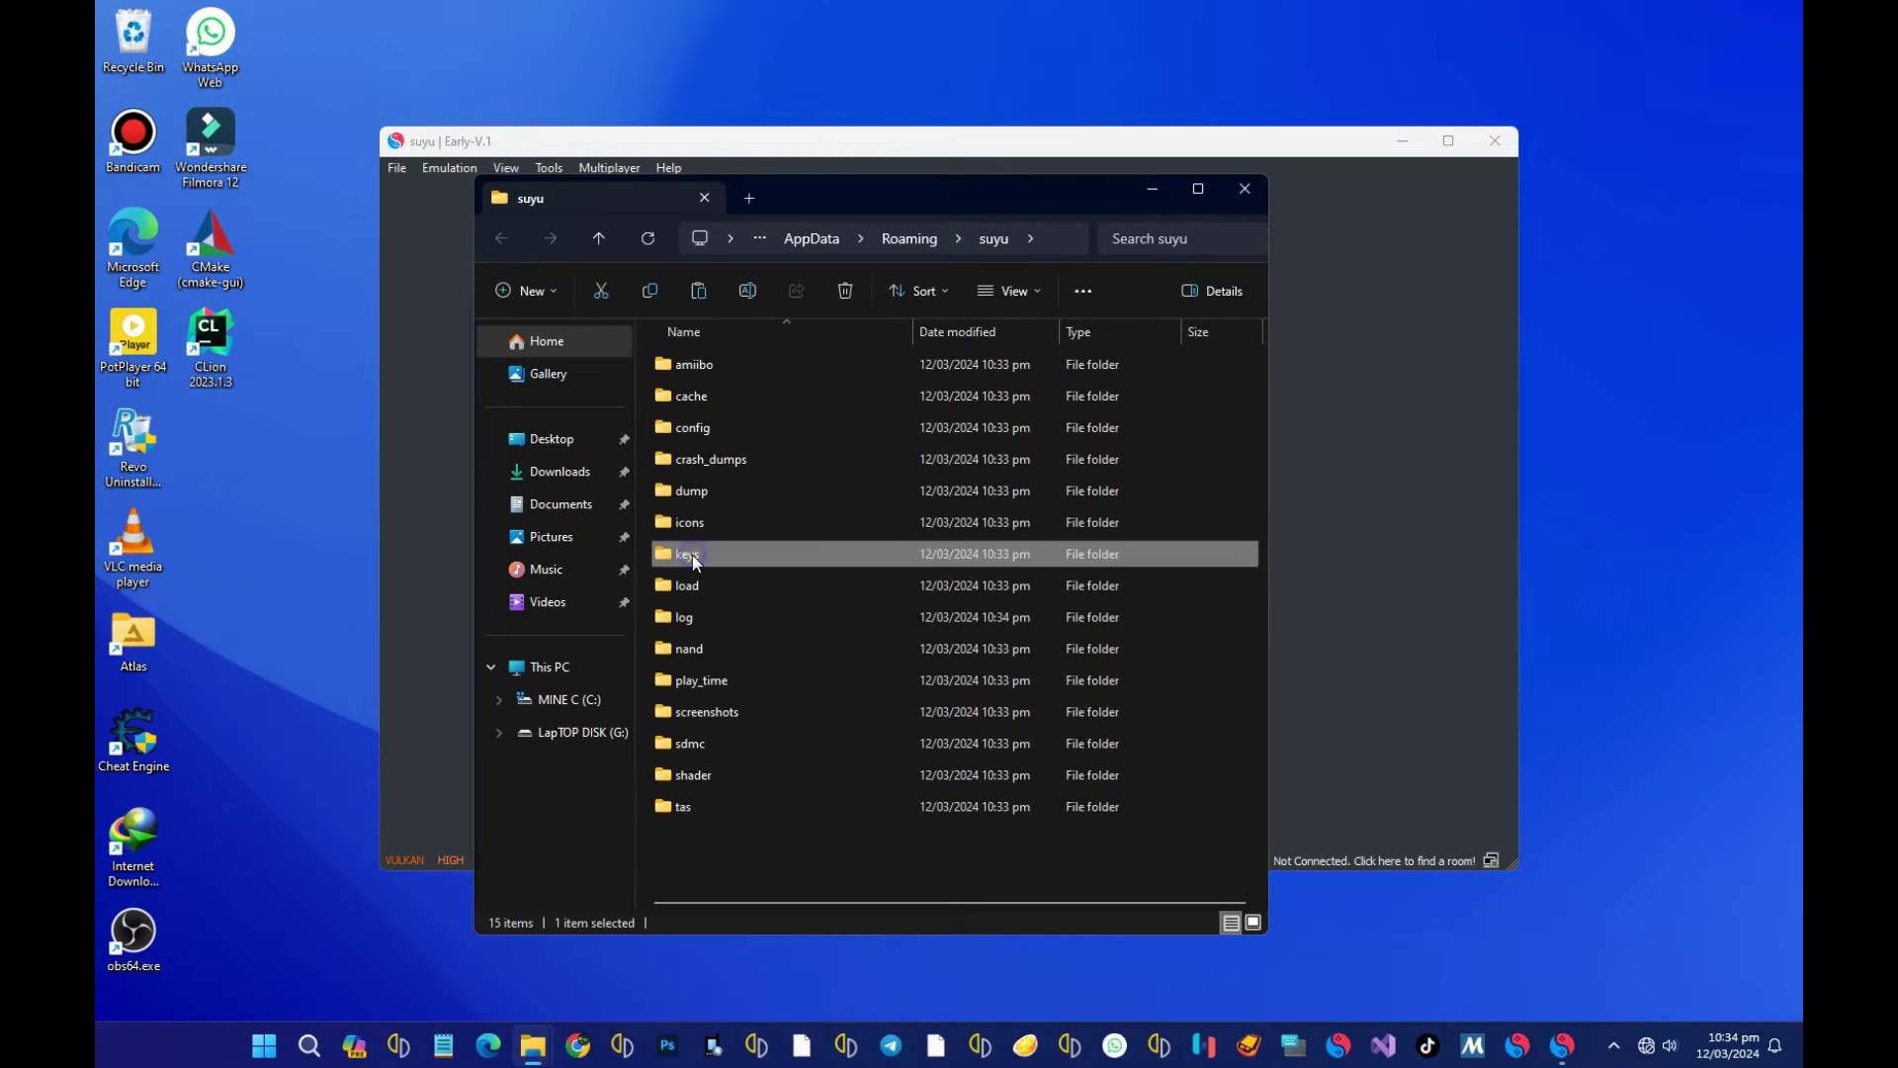
left_click(818, 837)
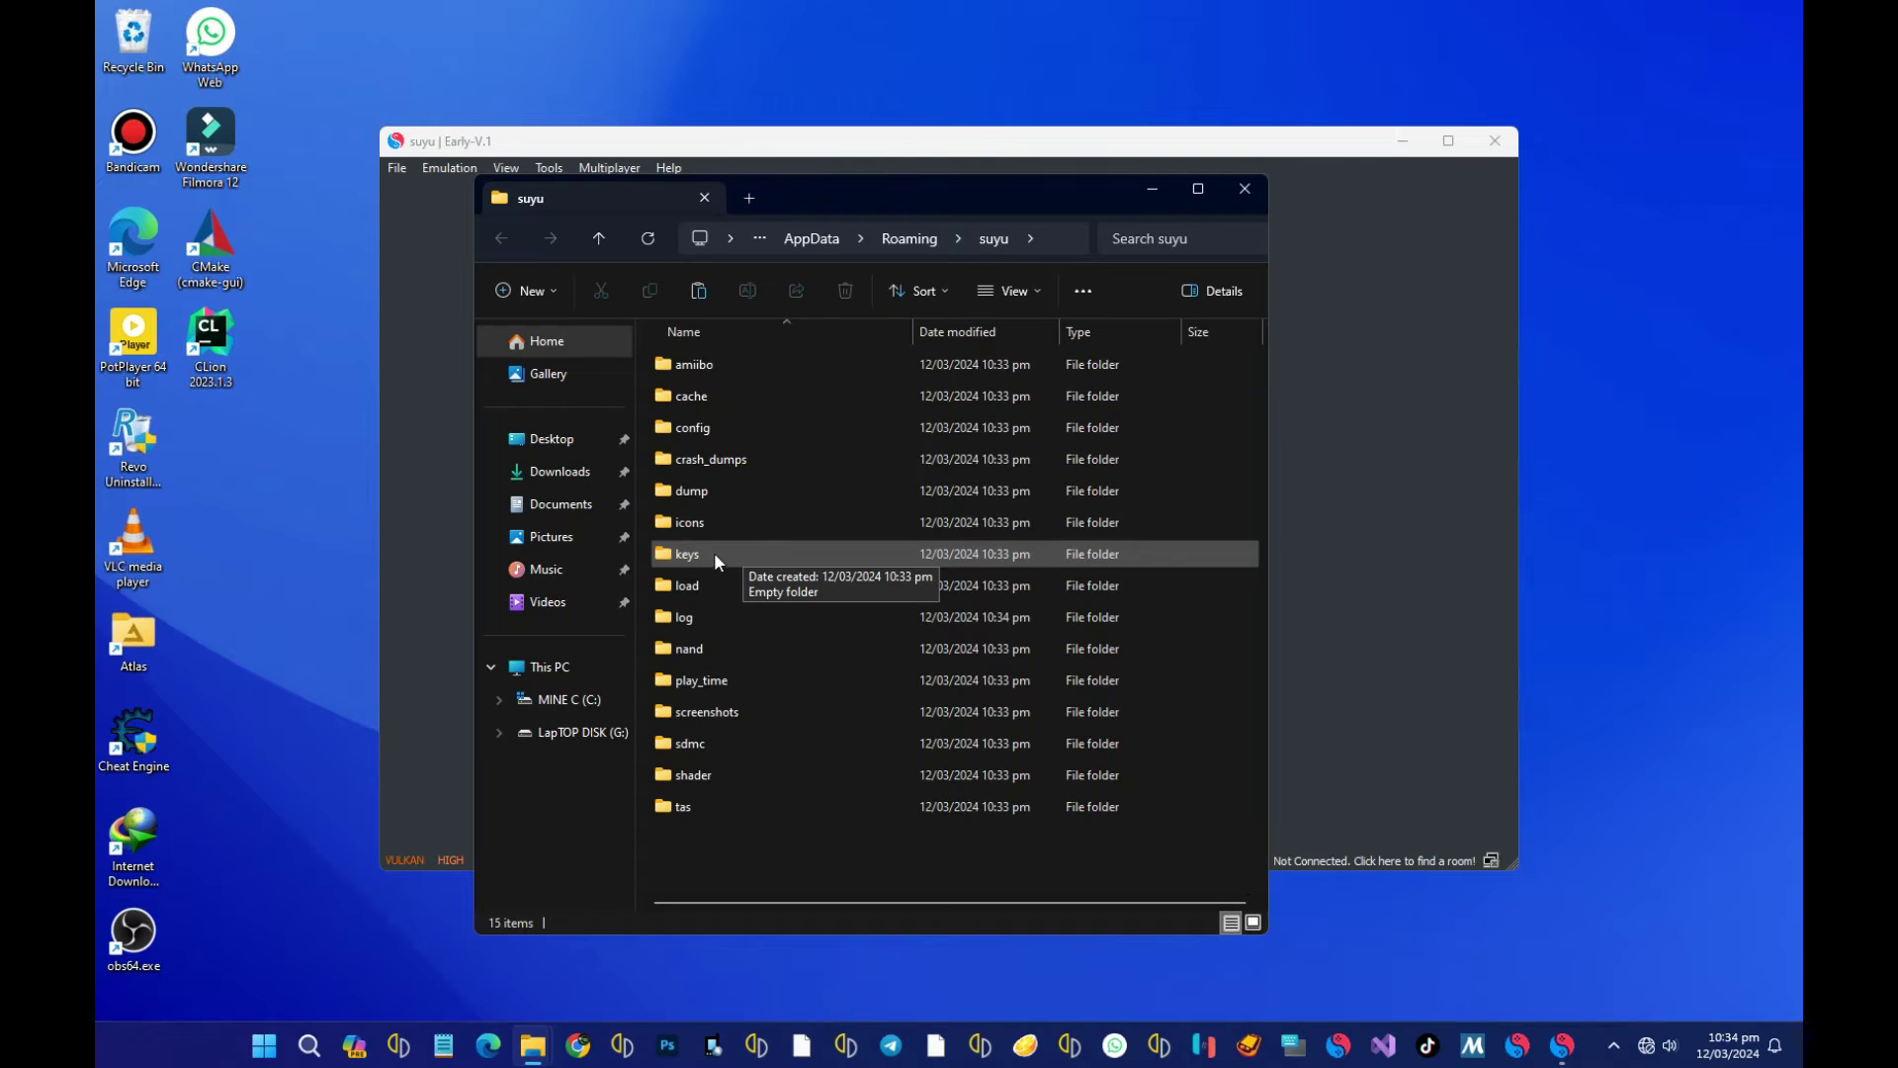
left_click(762, 555)
double_click(762, 555)
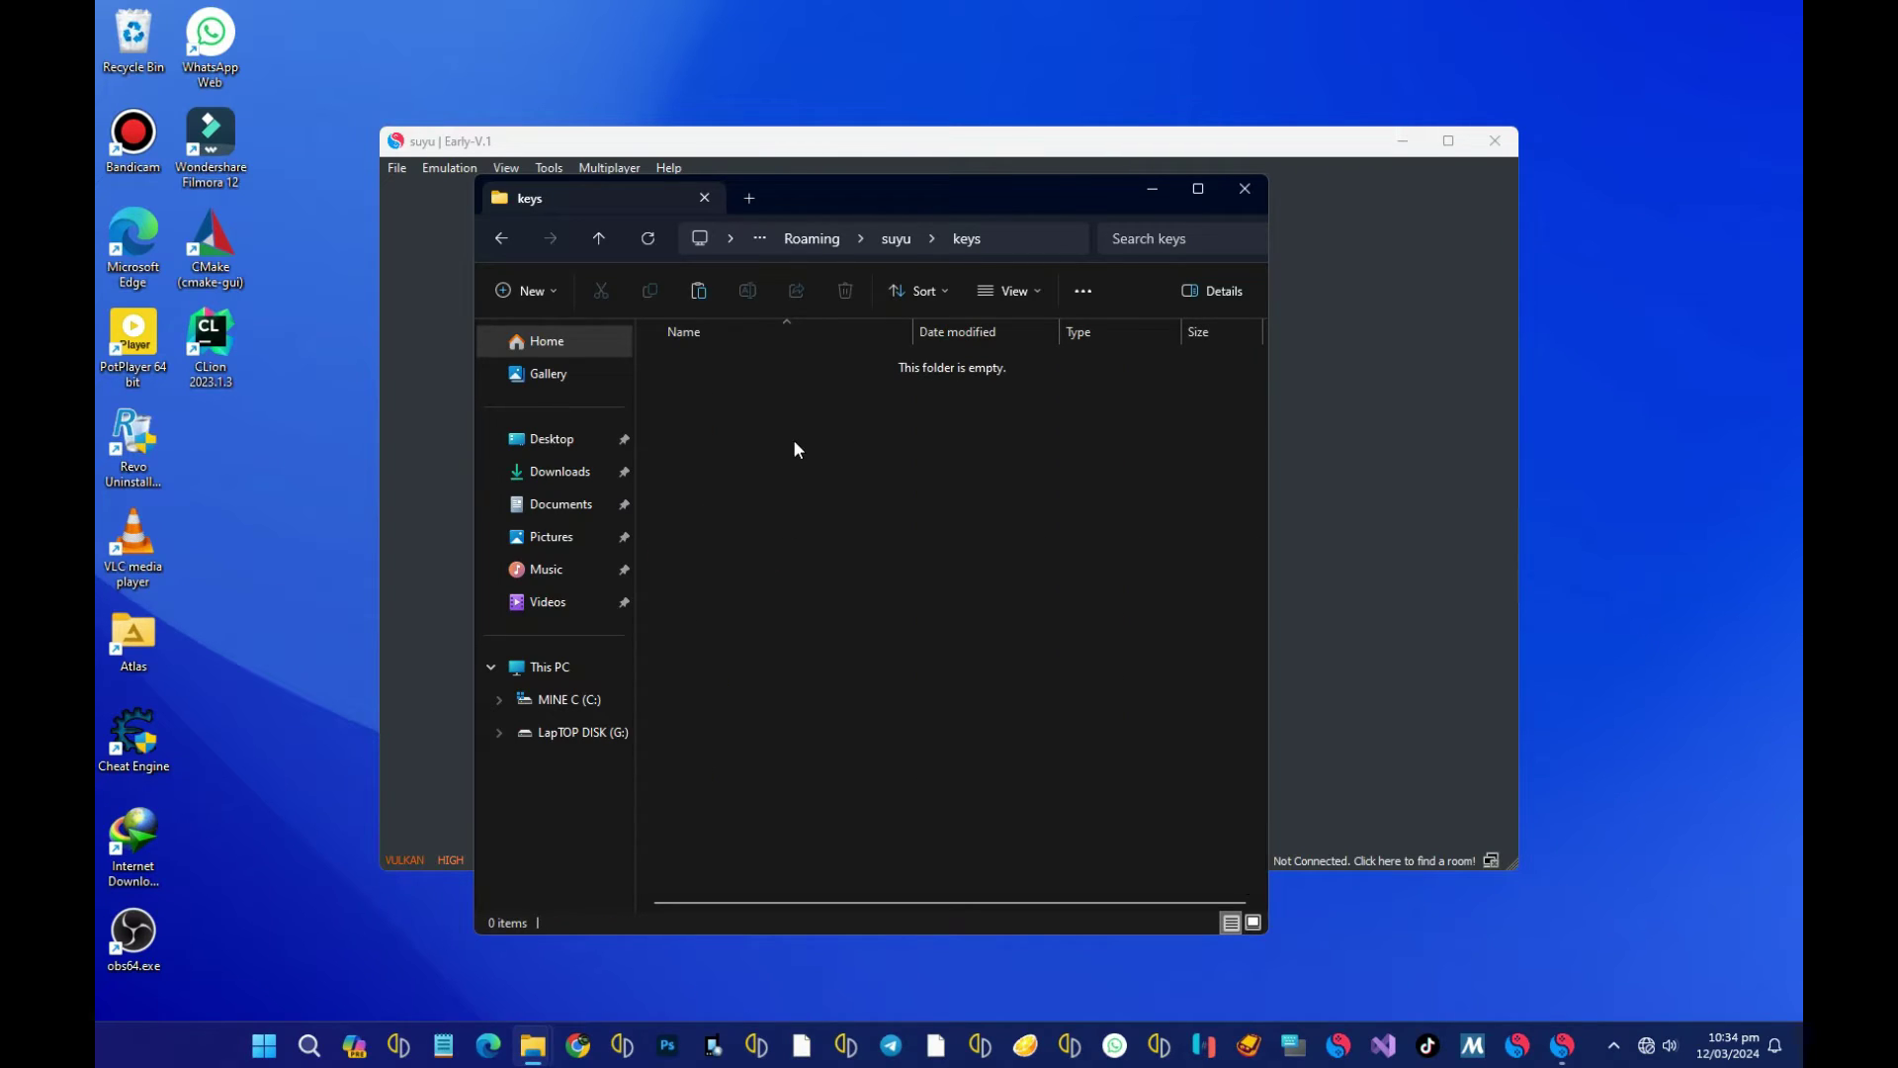
Step: Paste Keys v17.0.0.zip there and extract prod.keys and title.keys with WinRAR Extract Here
right_click(808, 416)
left_click(832, 439)
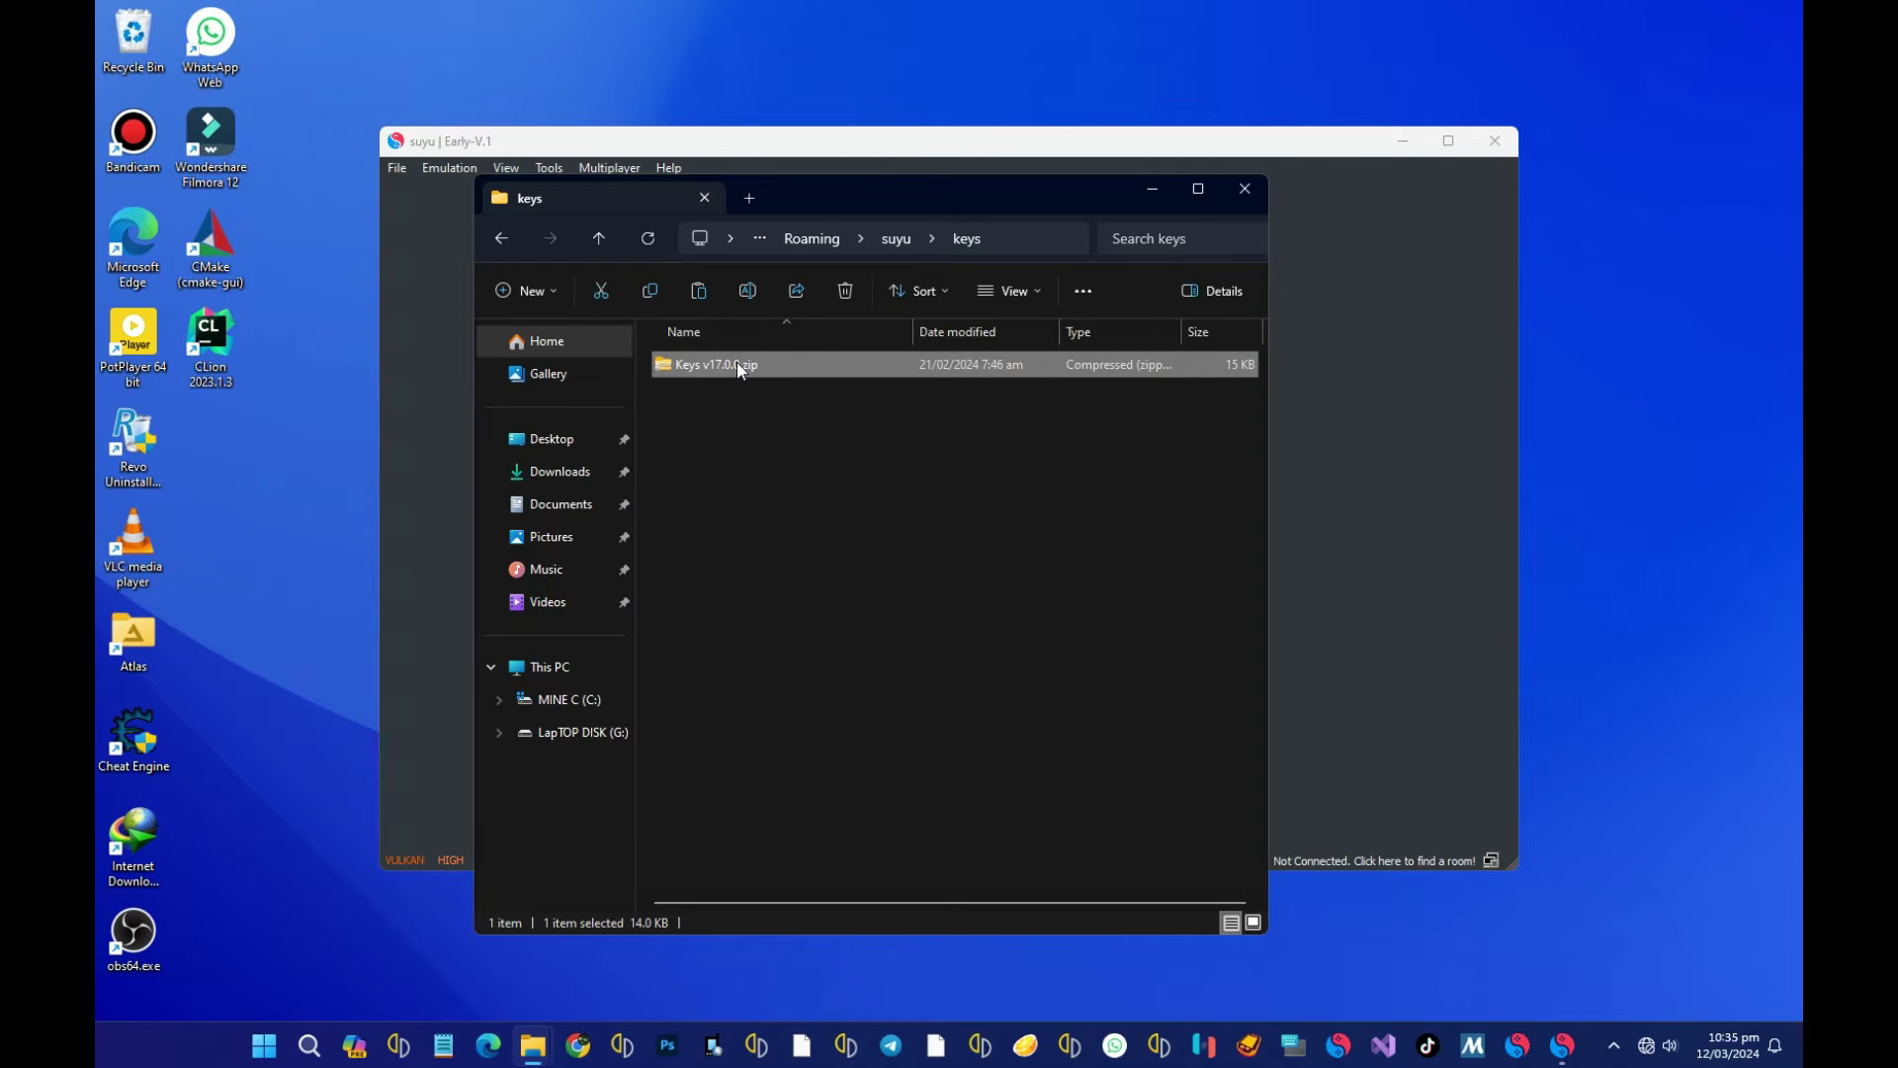
mouse_move(830, 799)
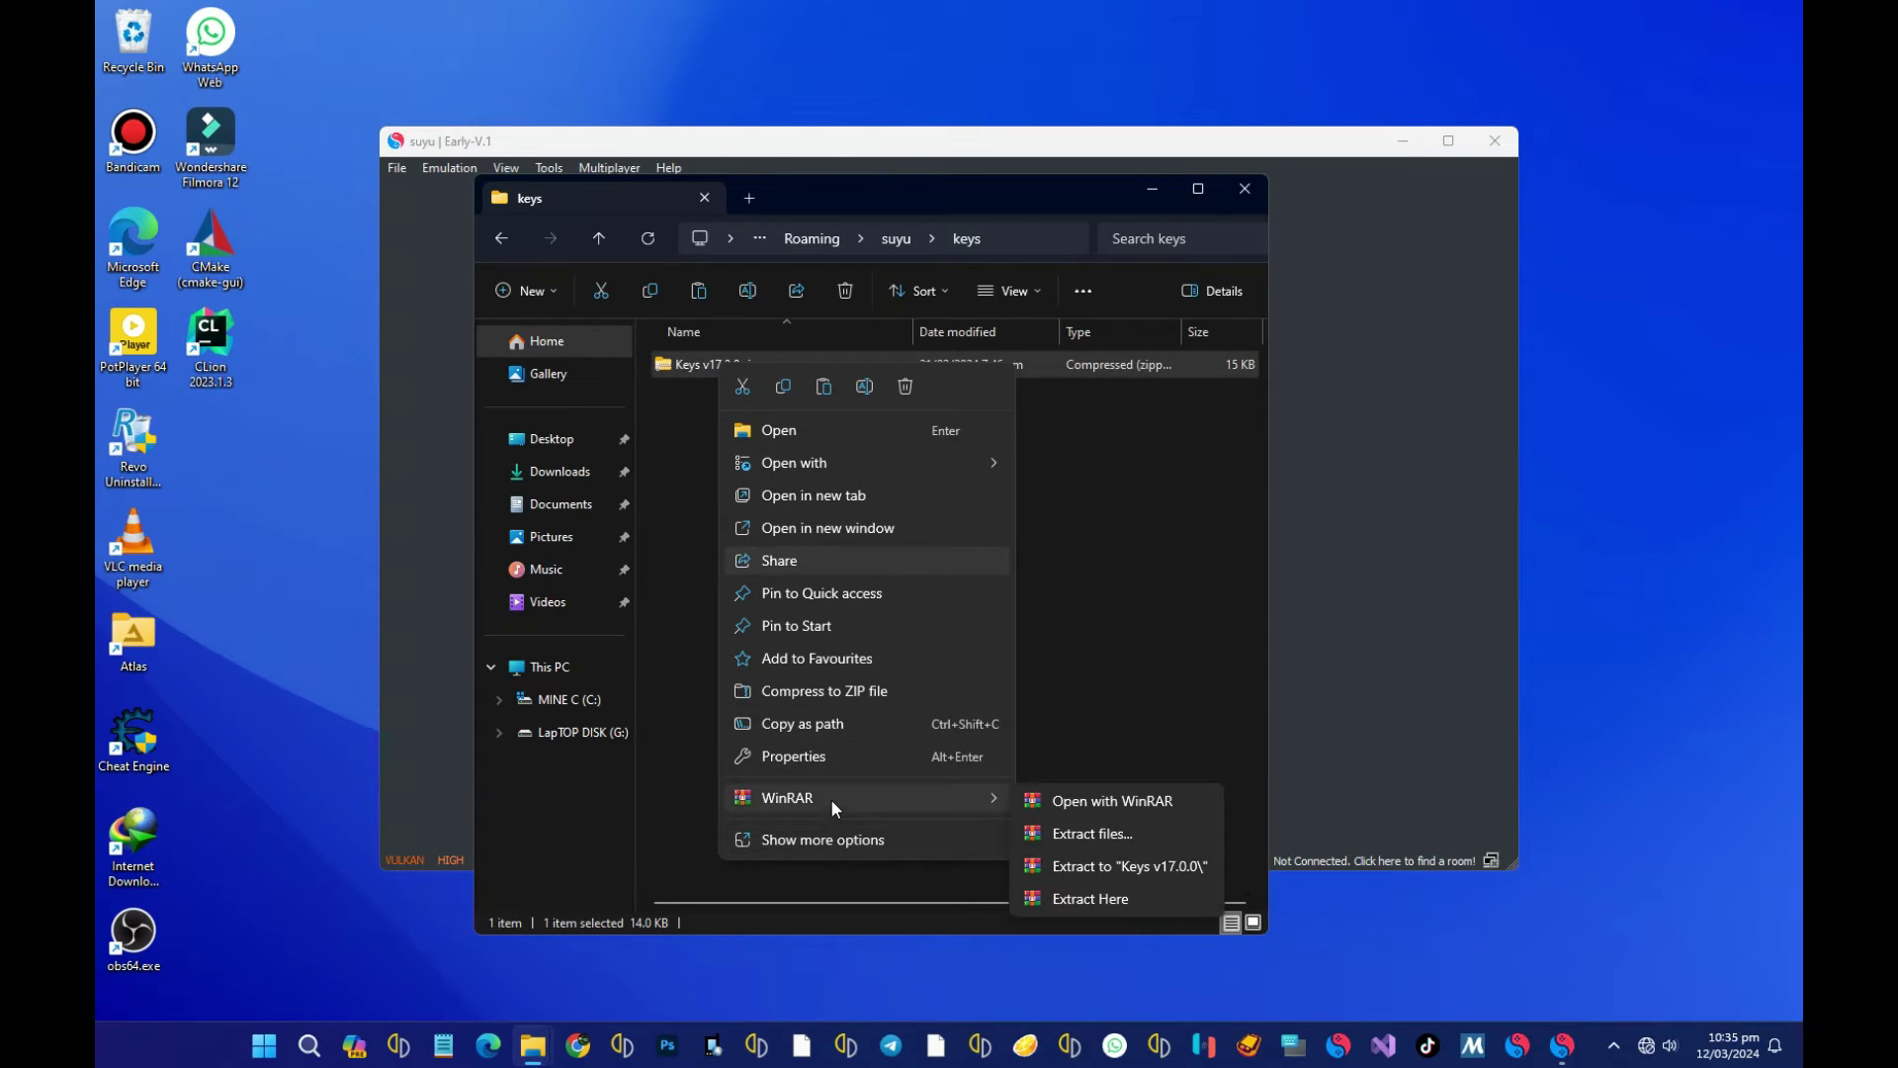
left_click(1085, 895)
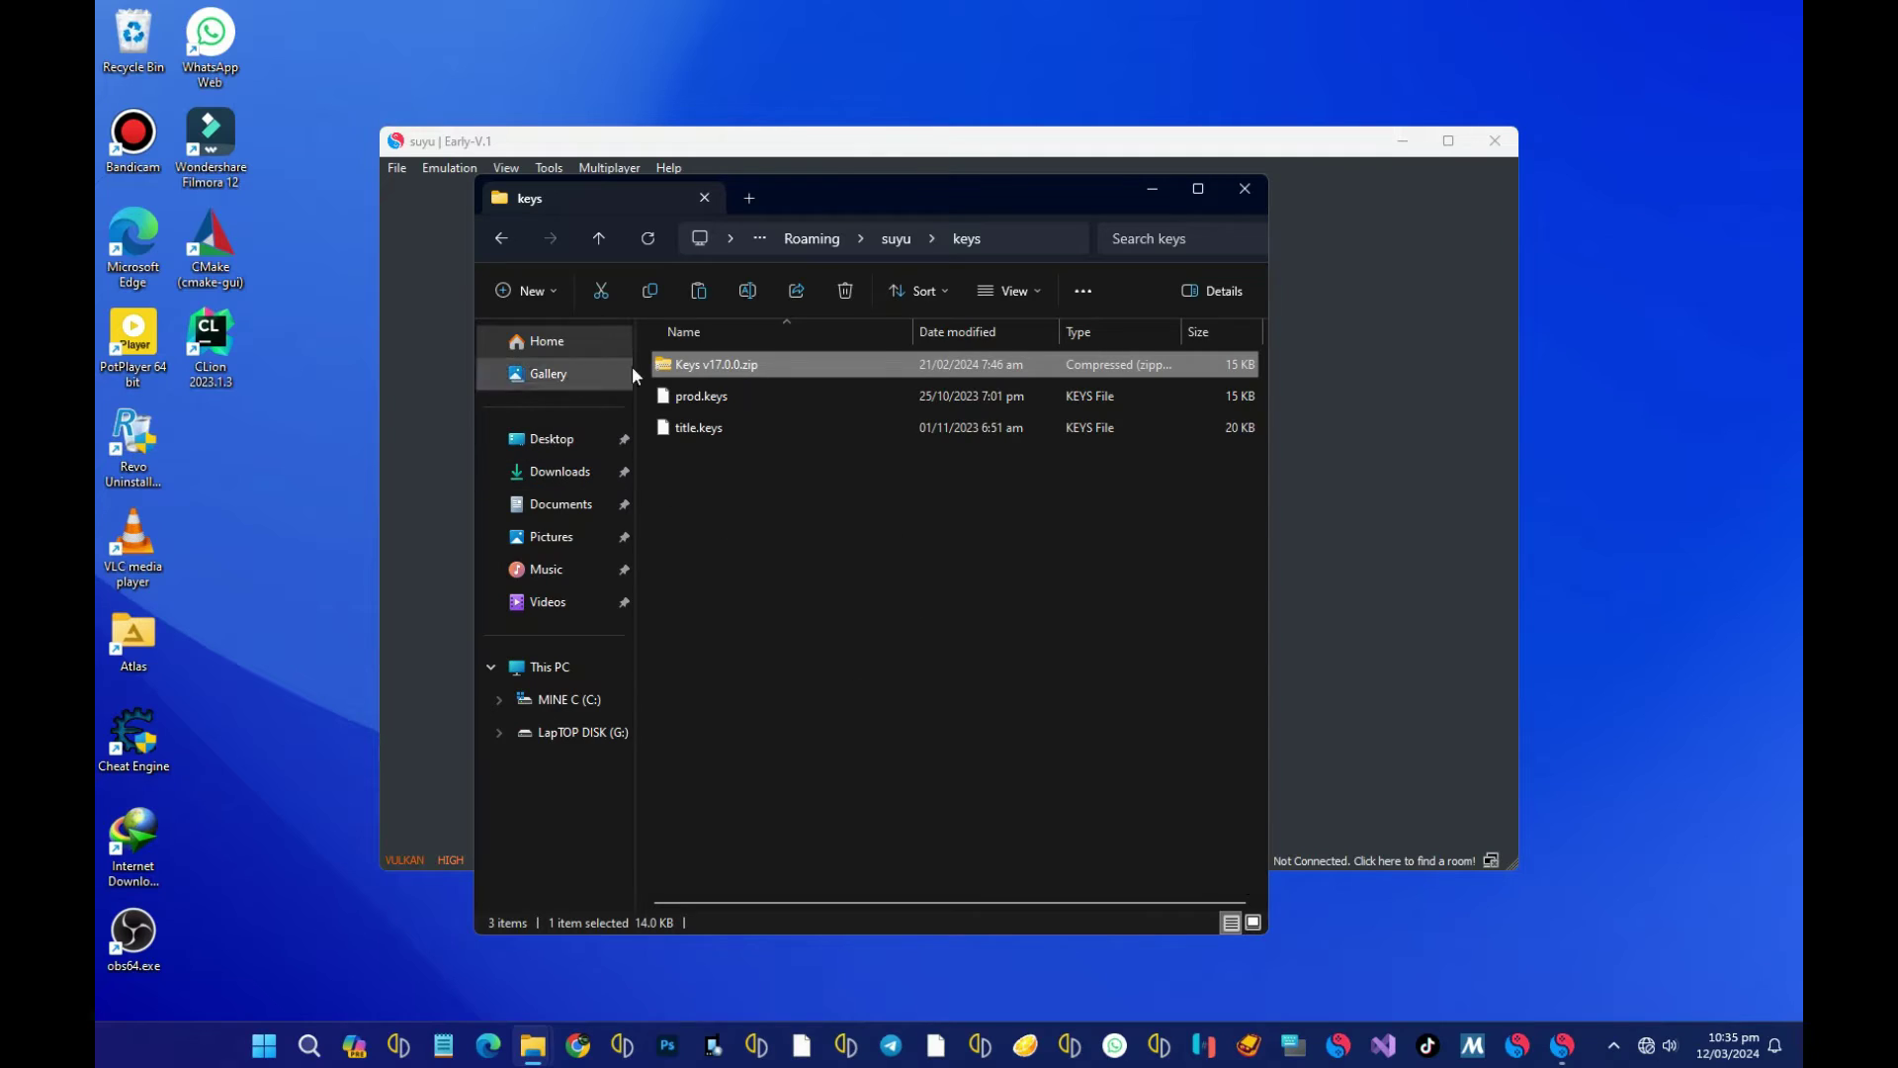
left_click_drag(725, 511, 704, 393)
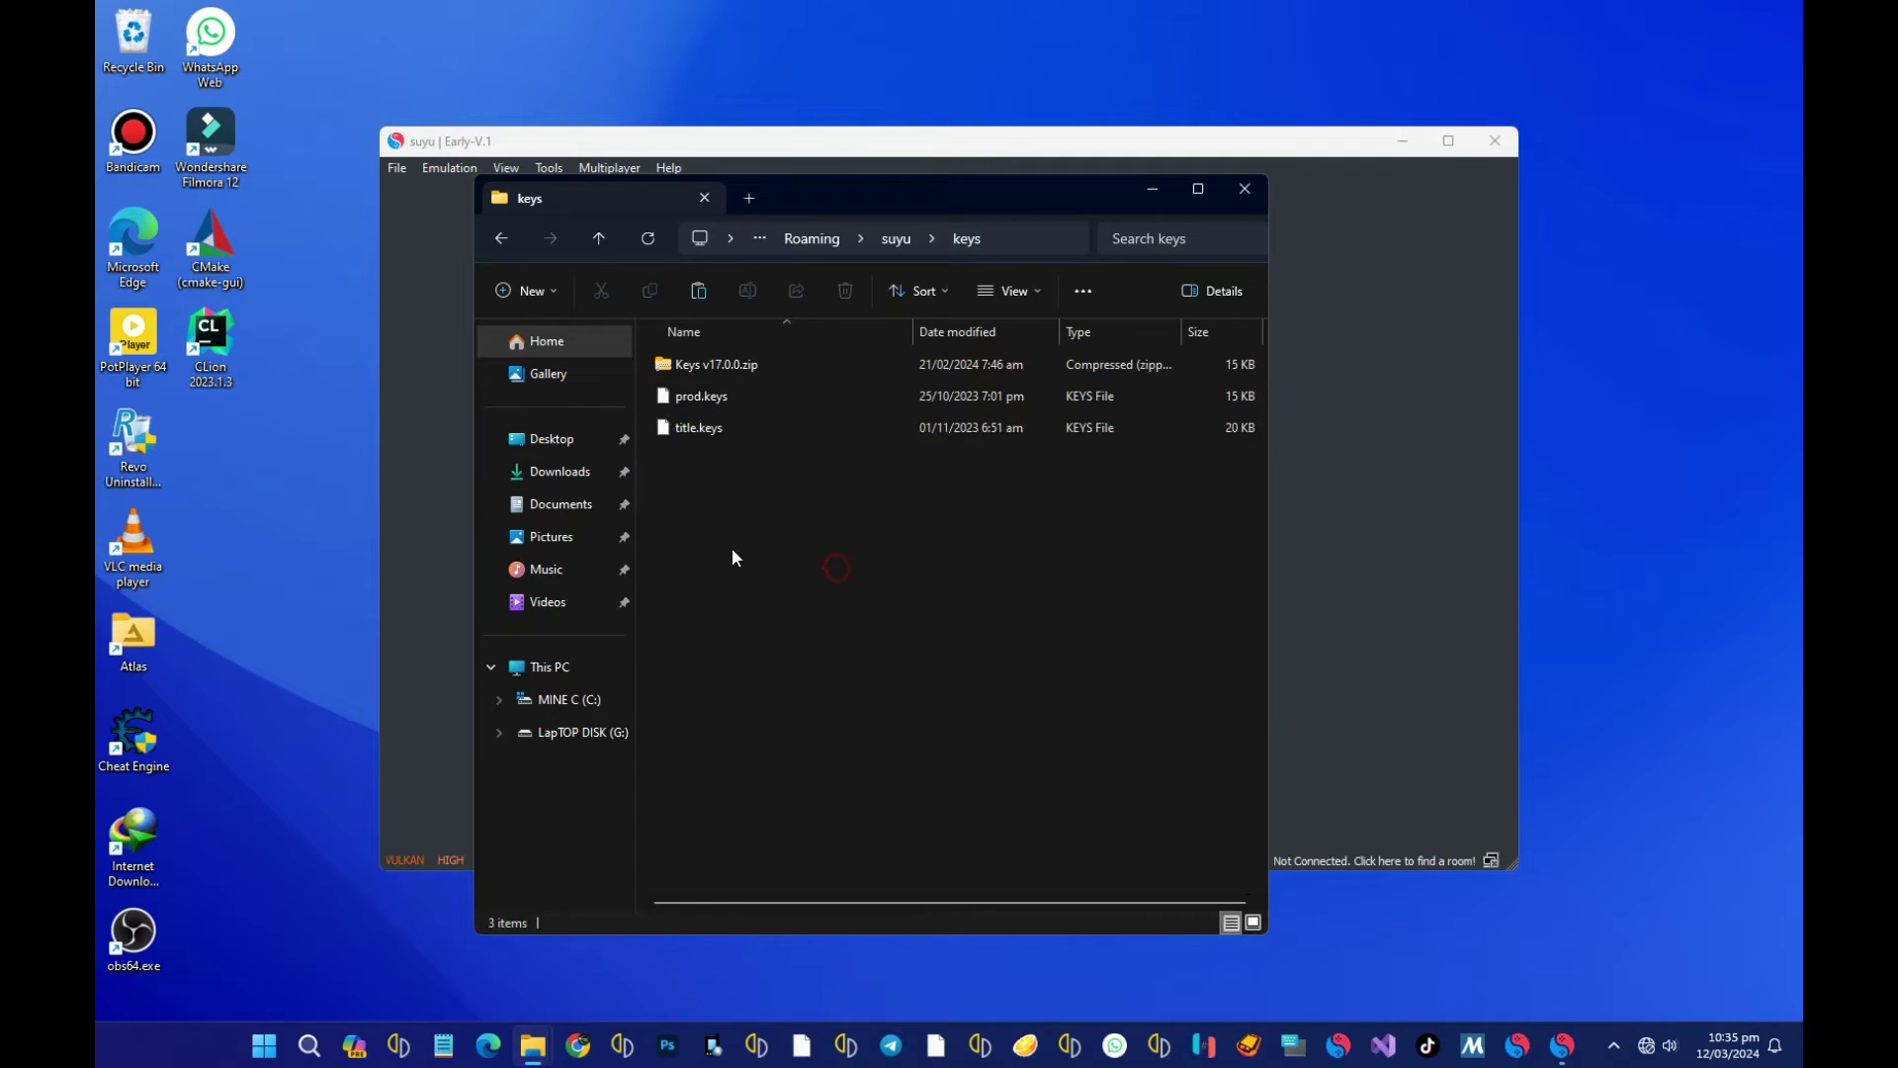
left_click_drag(731, 548, 710, 395)
Step: Close suyu and relaunch suyu.exe from the desktop suyu > Suyu > Suyu folder
left_click(767, 546)
left_click_drag(702, 509, 724, 398)
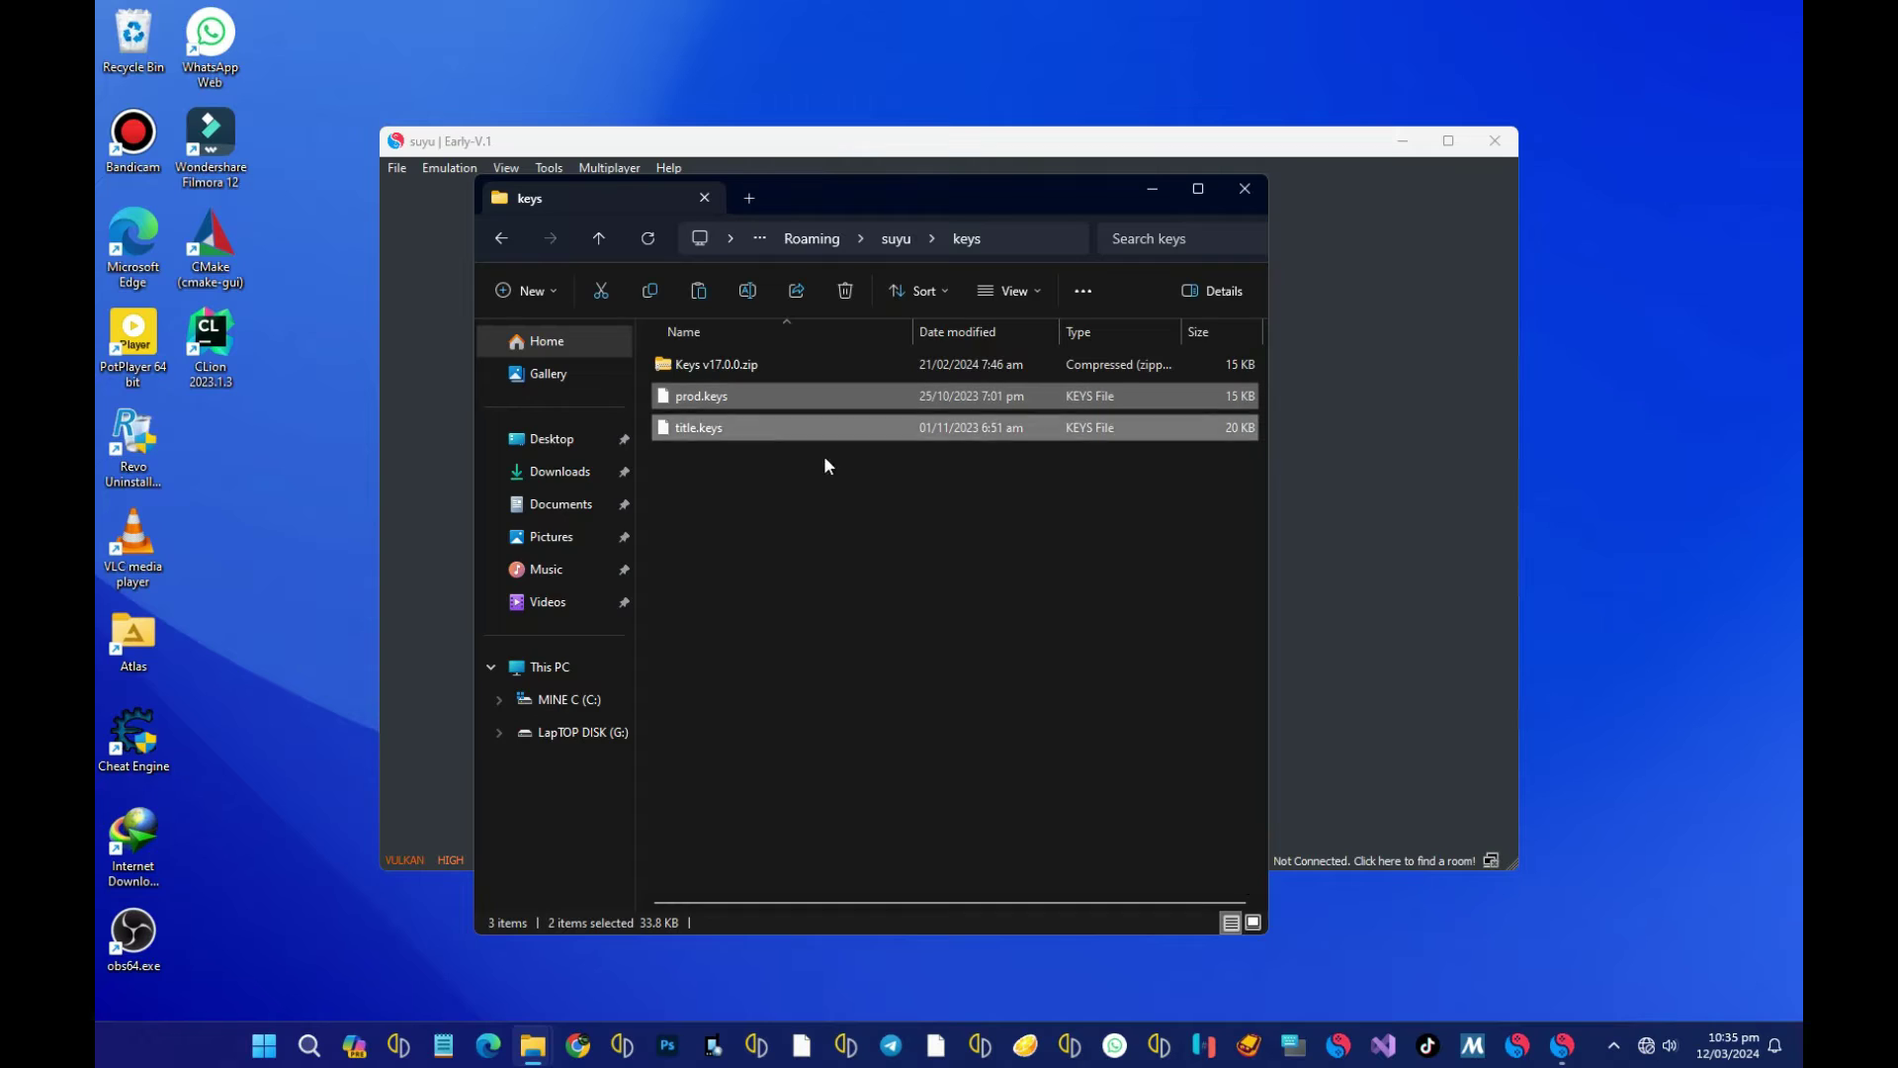
left_click(1495, 140)
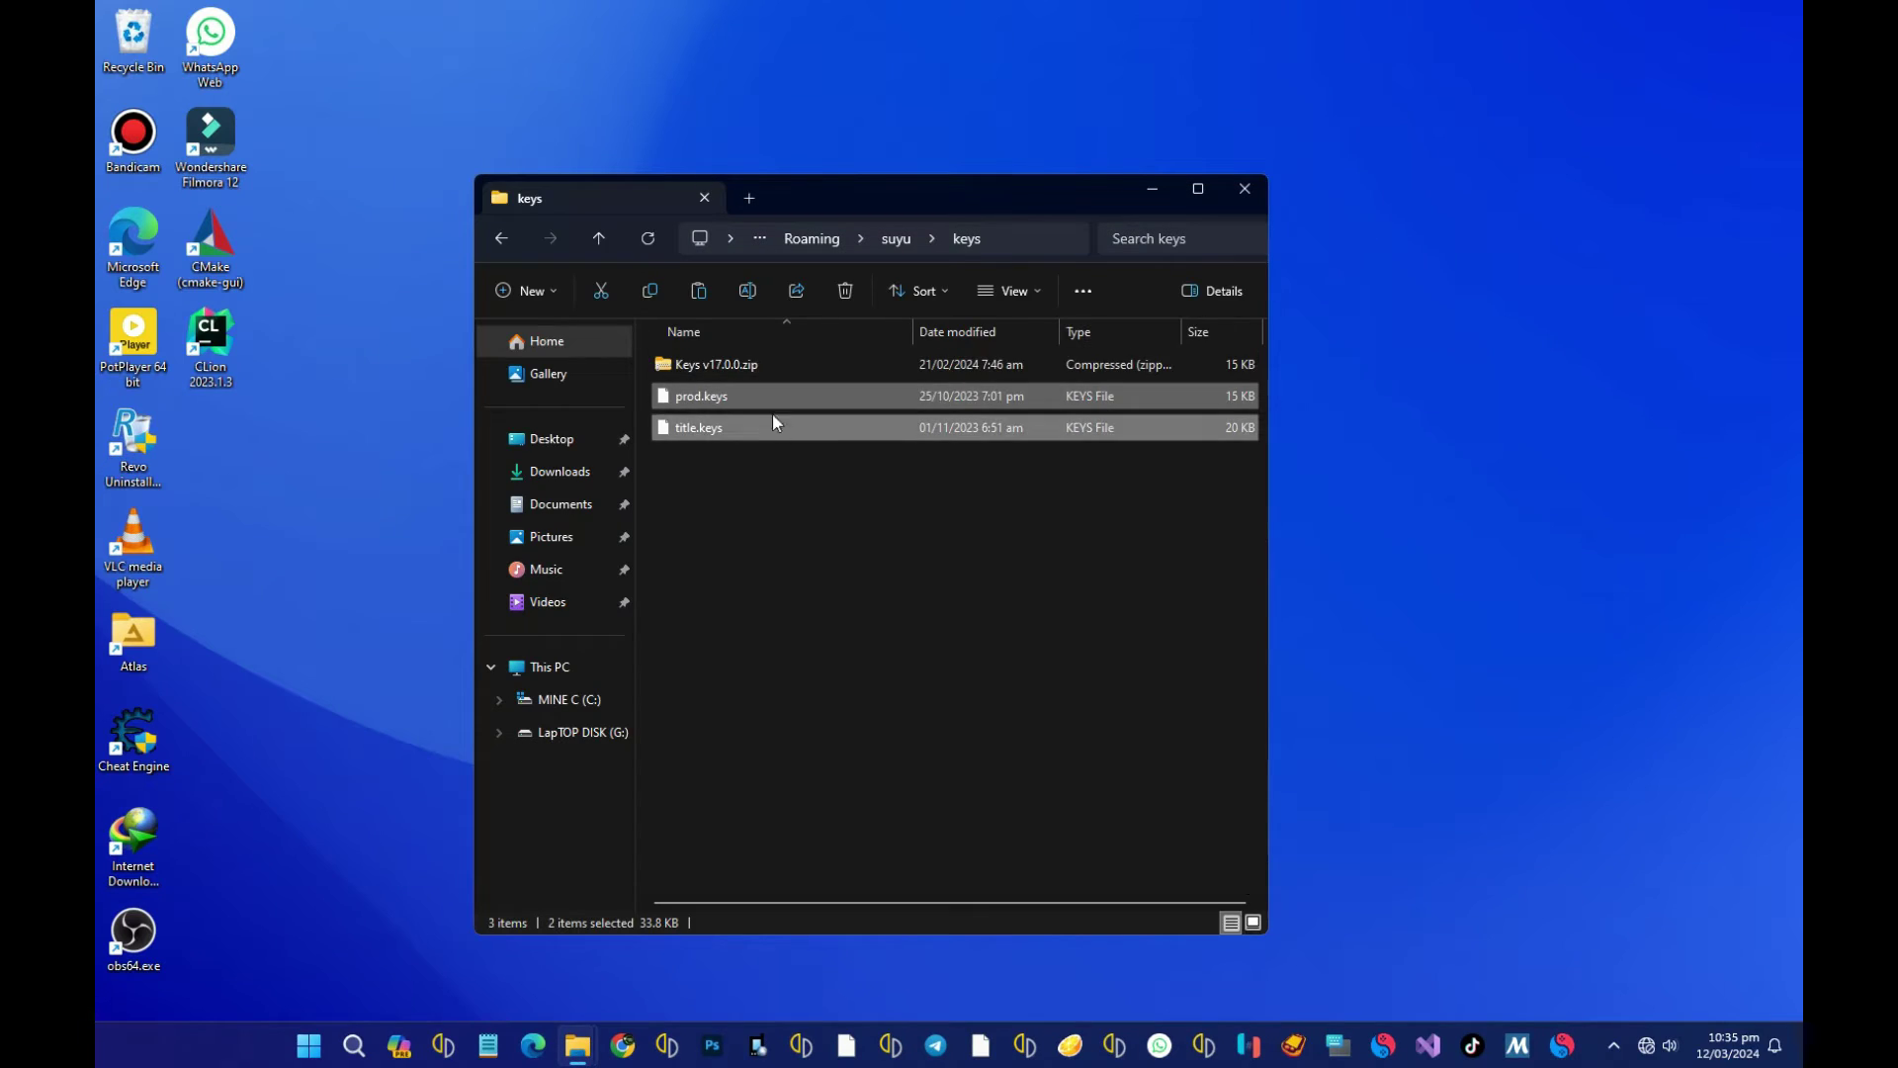
left_click_drag(852, 195, 1106, 150)
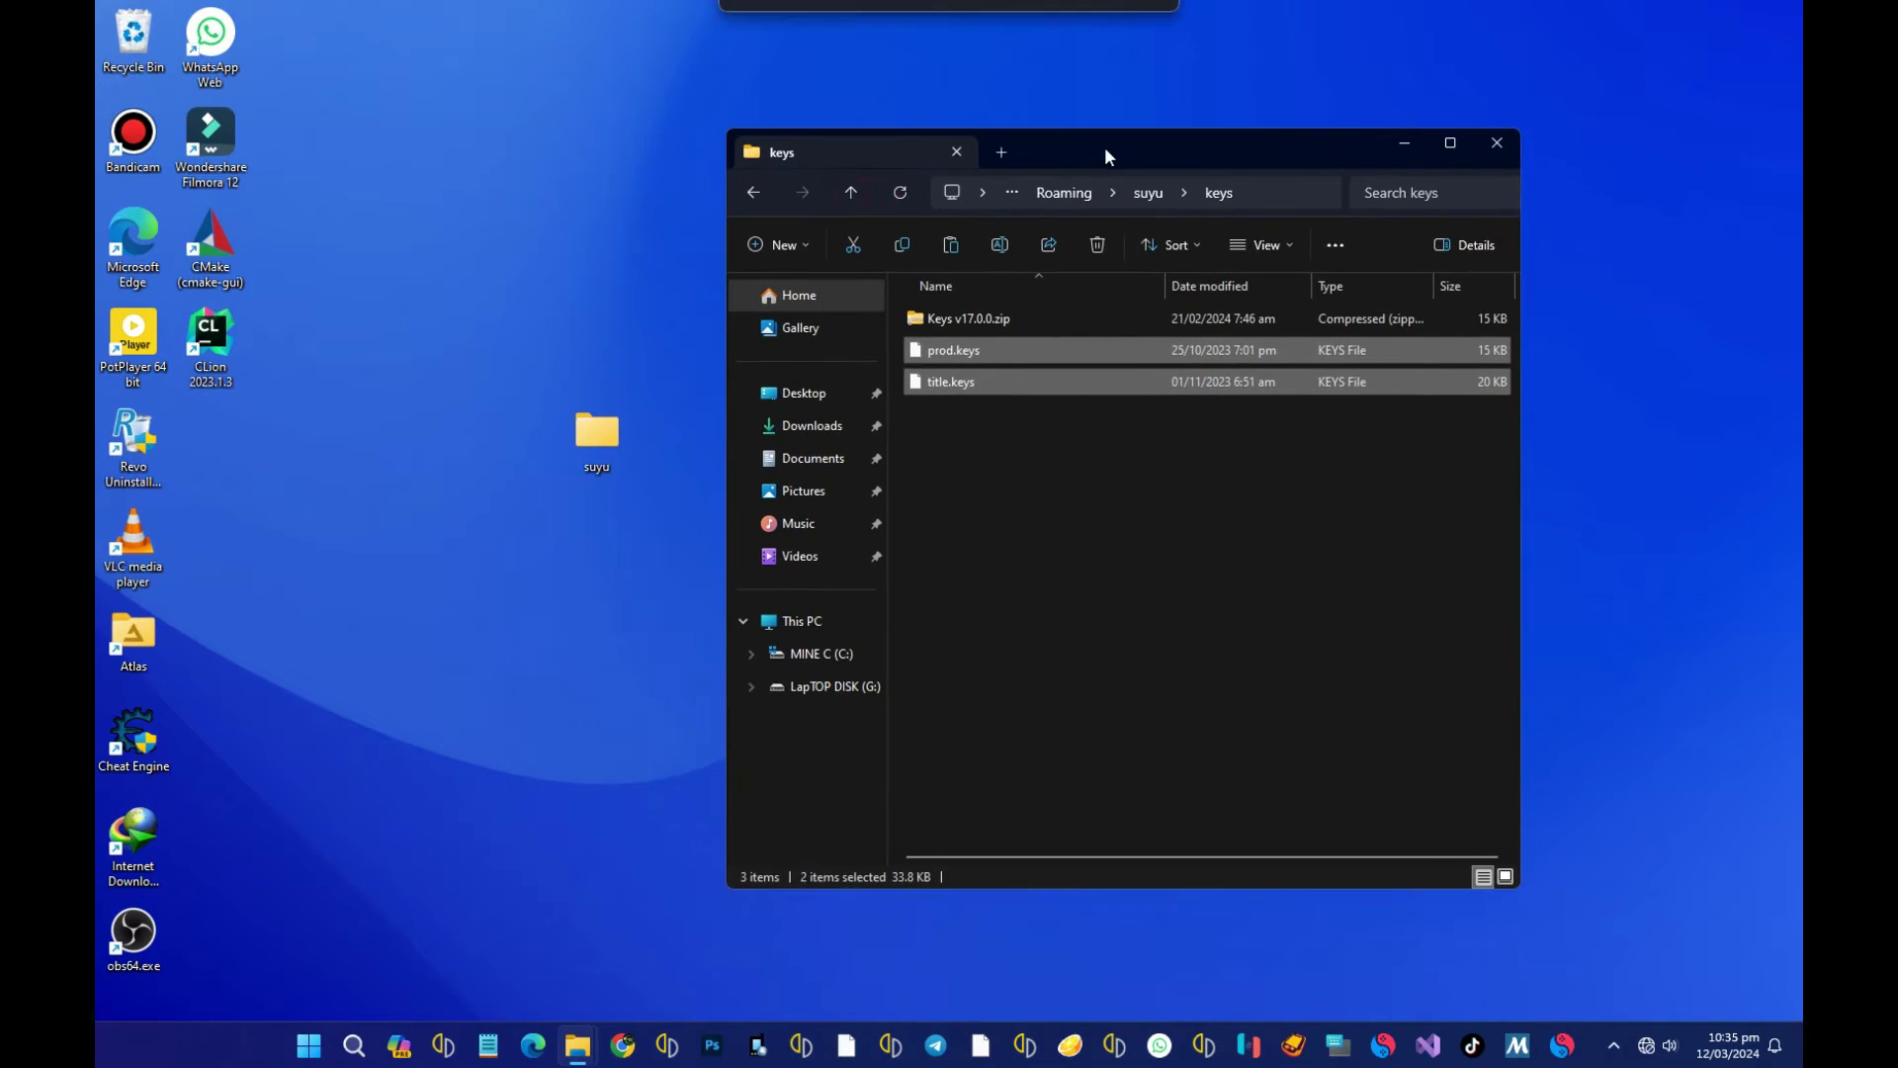
double_click(598, 439)
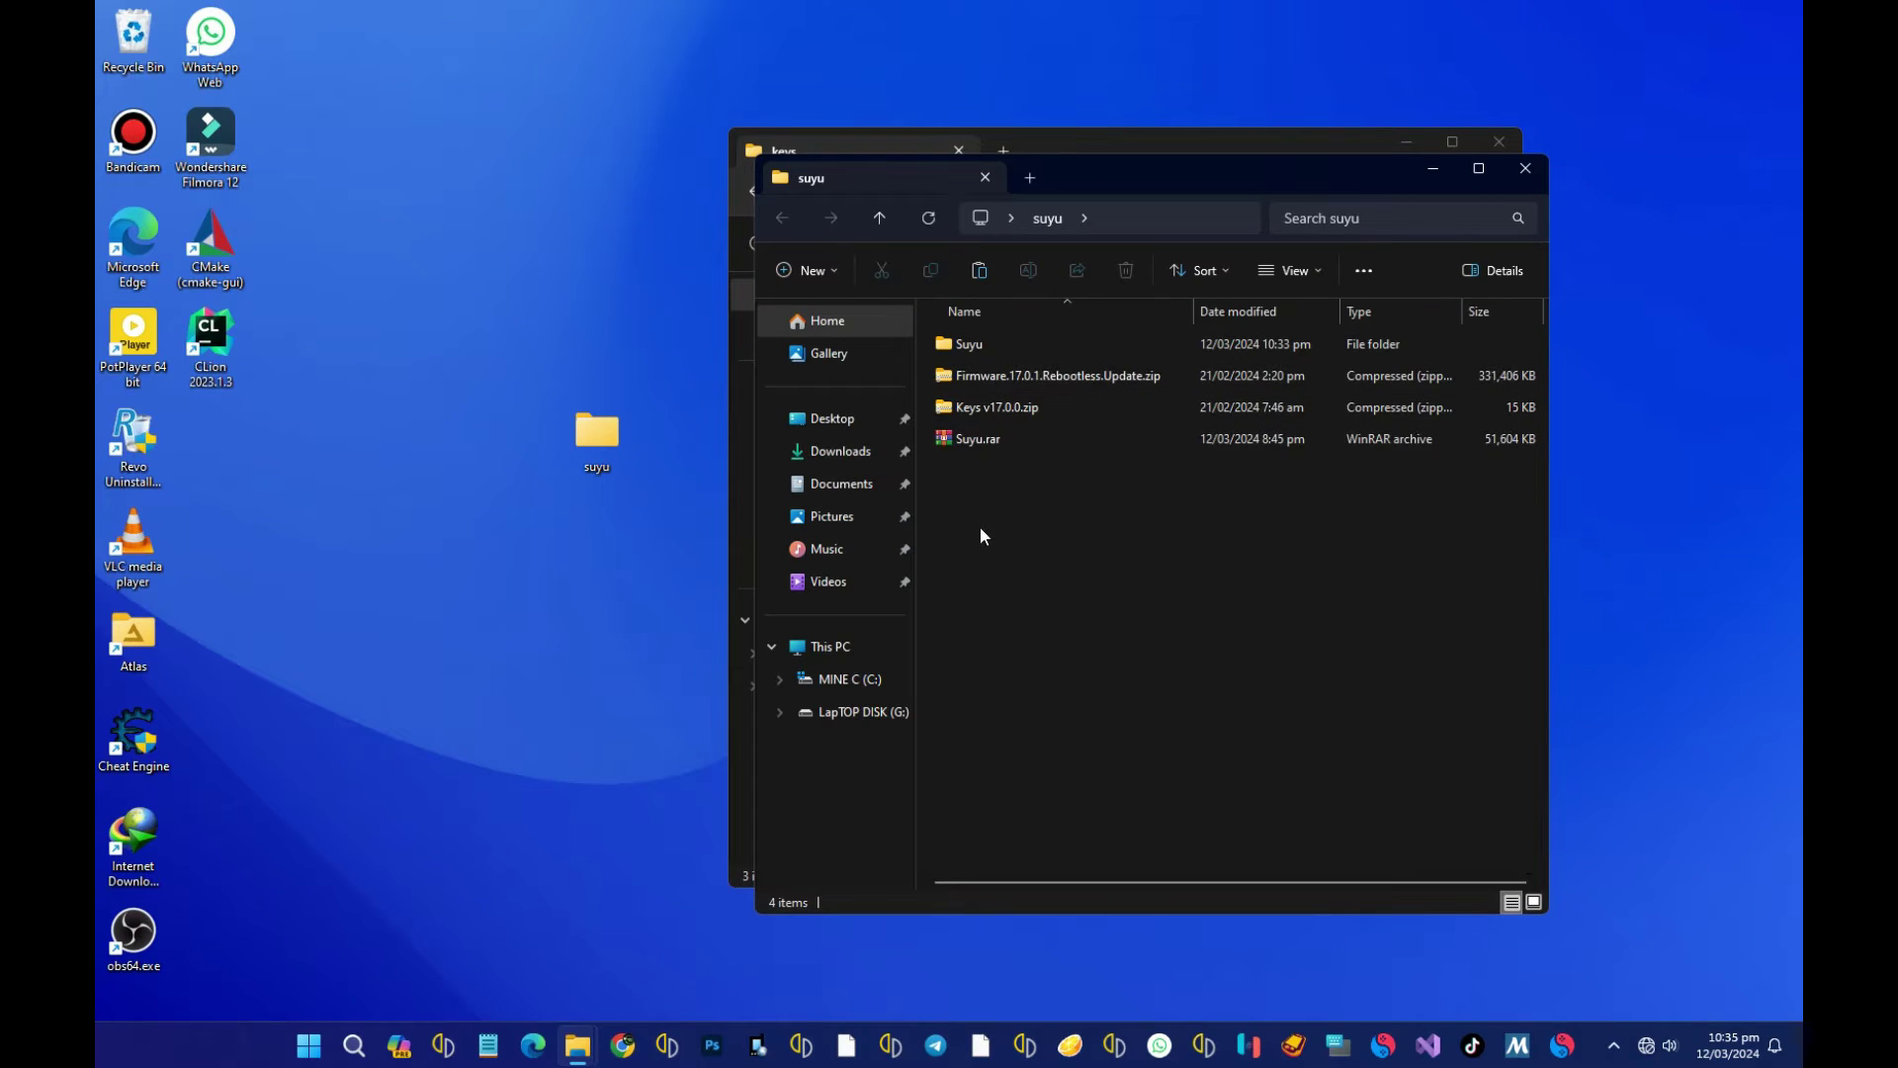
double_click(994, 345)
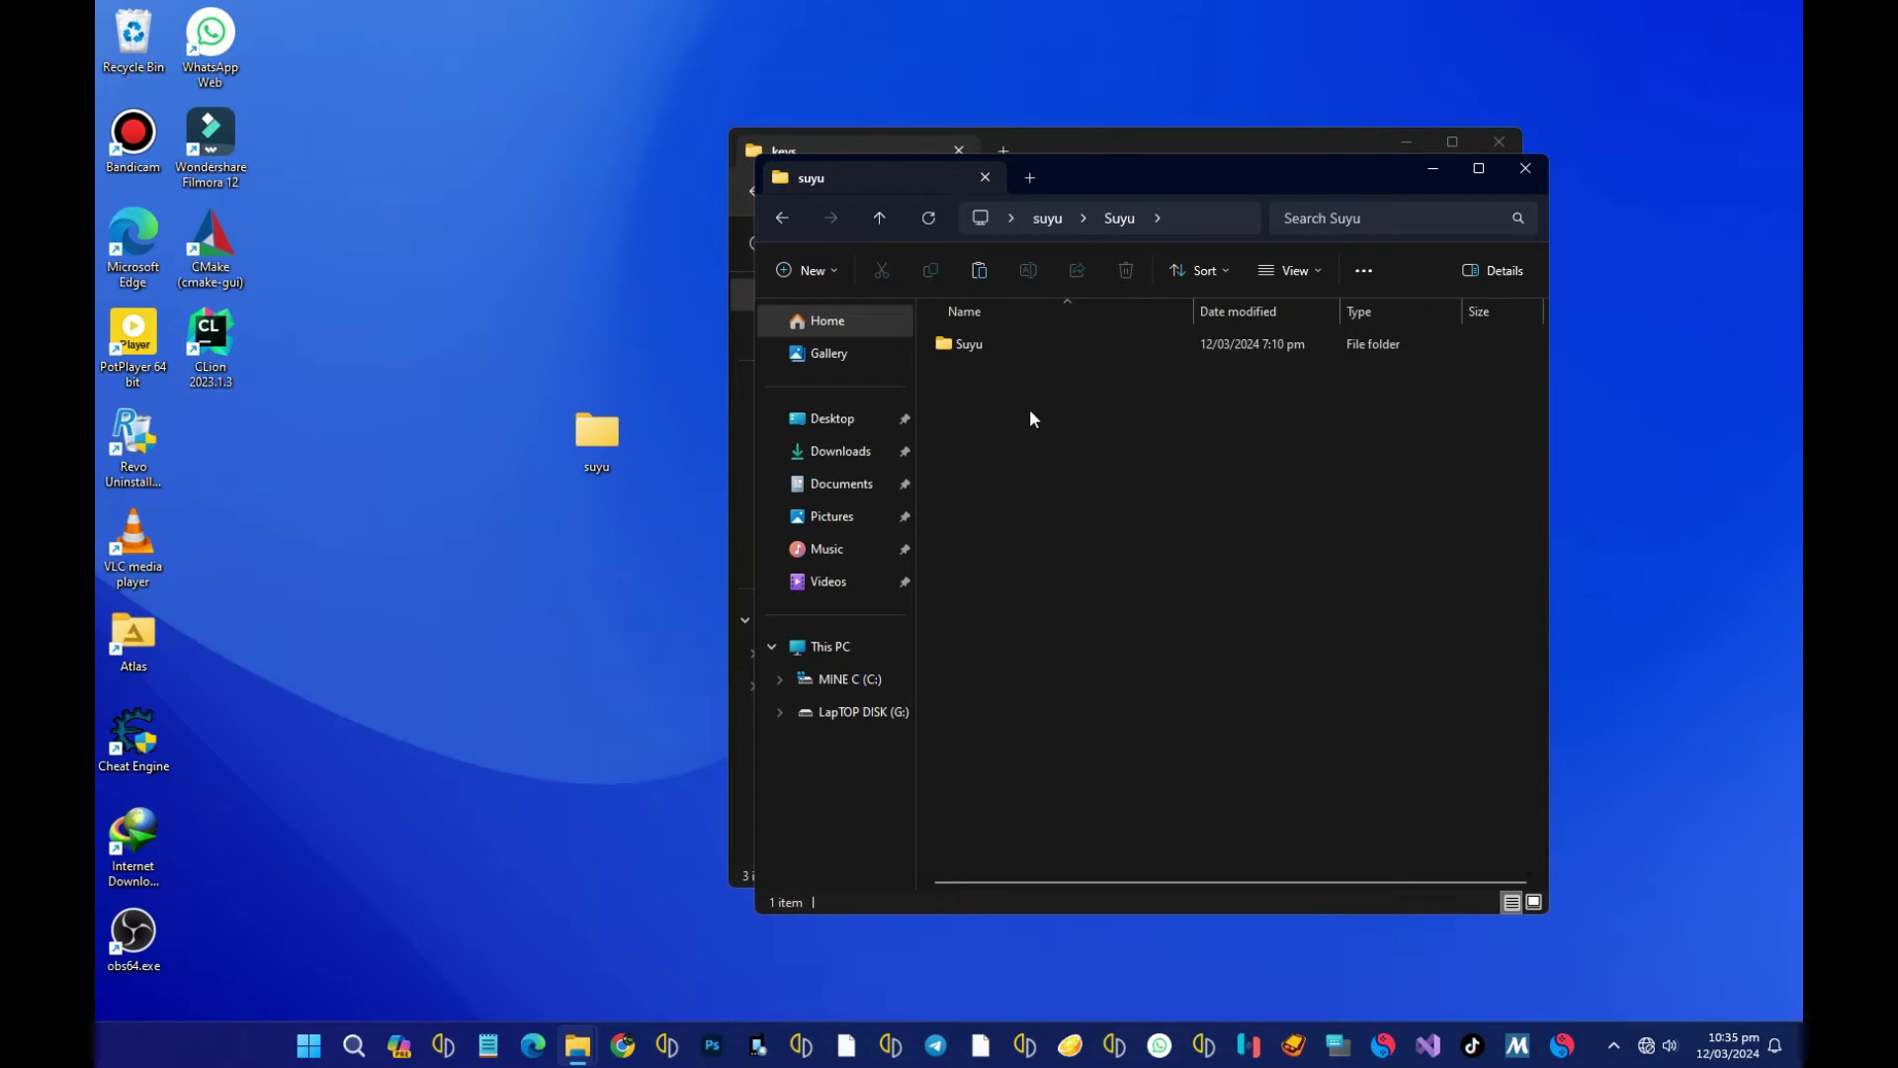
double_click(1006, 346)
double_click(1008, 732)
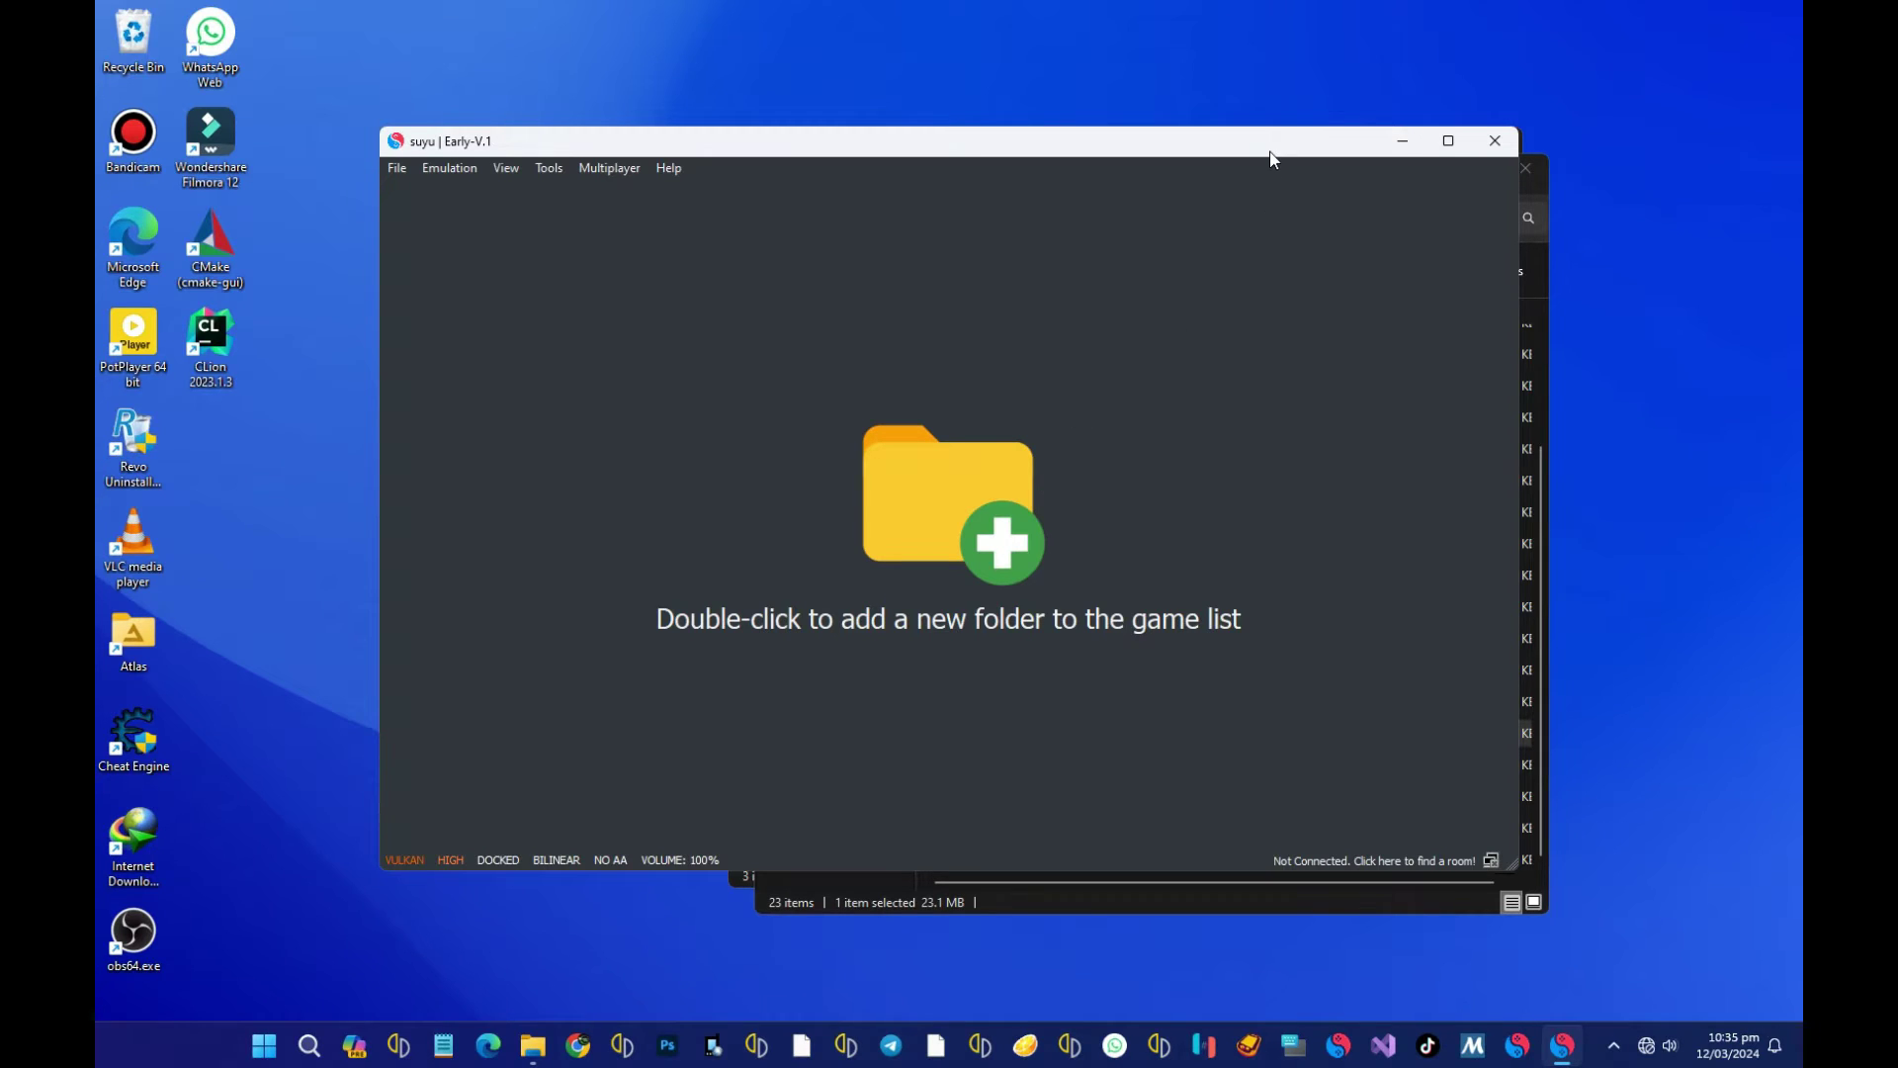
Step: Review the Install Firmware option in suyu's Tools menu, then bring the keys folder window forward
left_click_drag(1273, 156, 1346, 177)
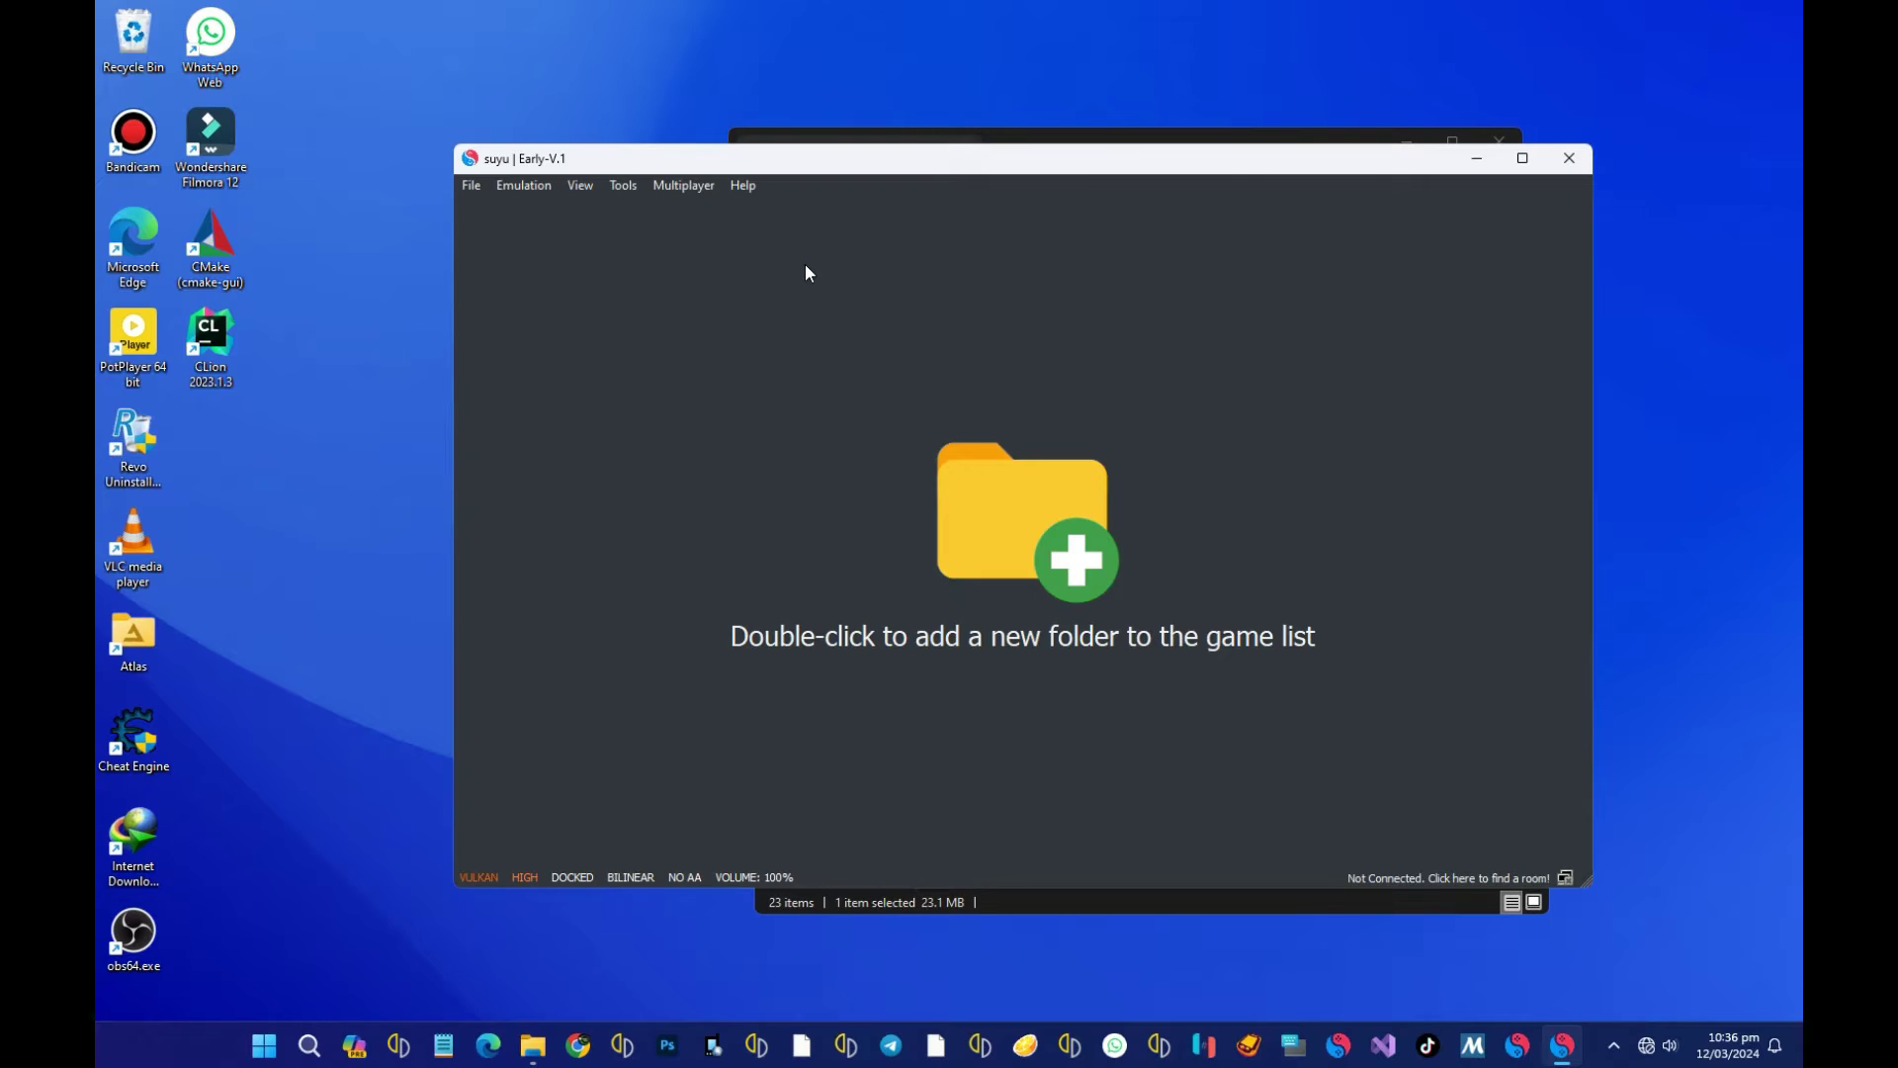
left_click(627, 188)
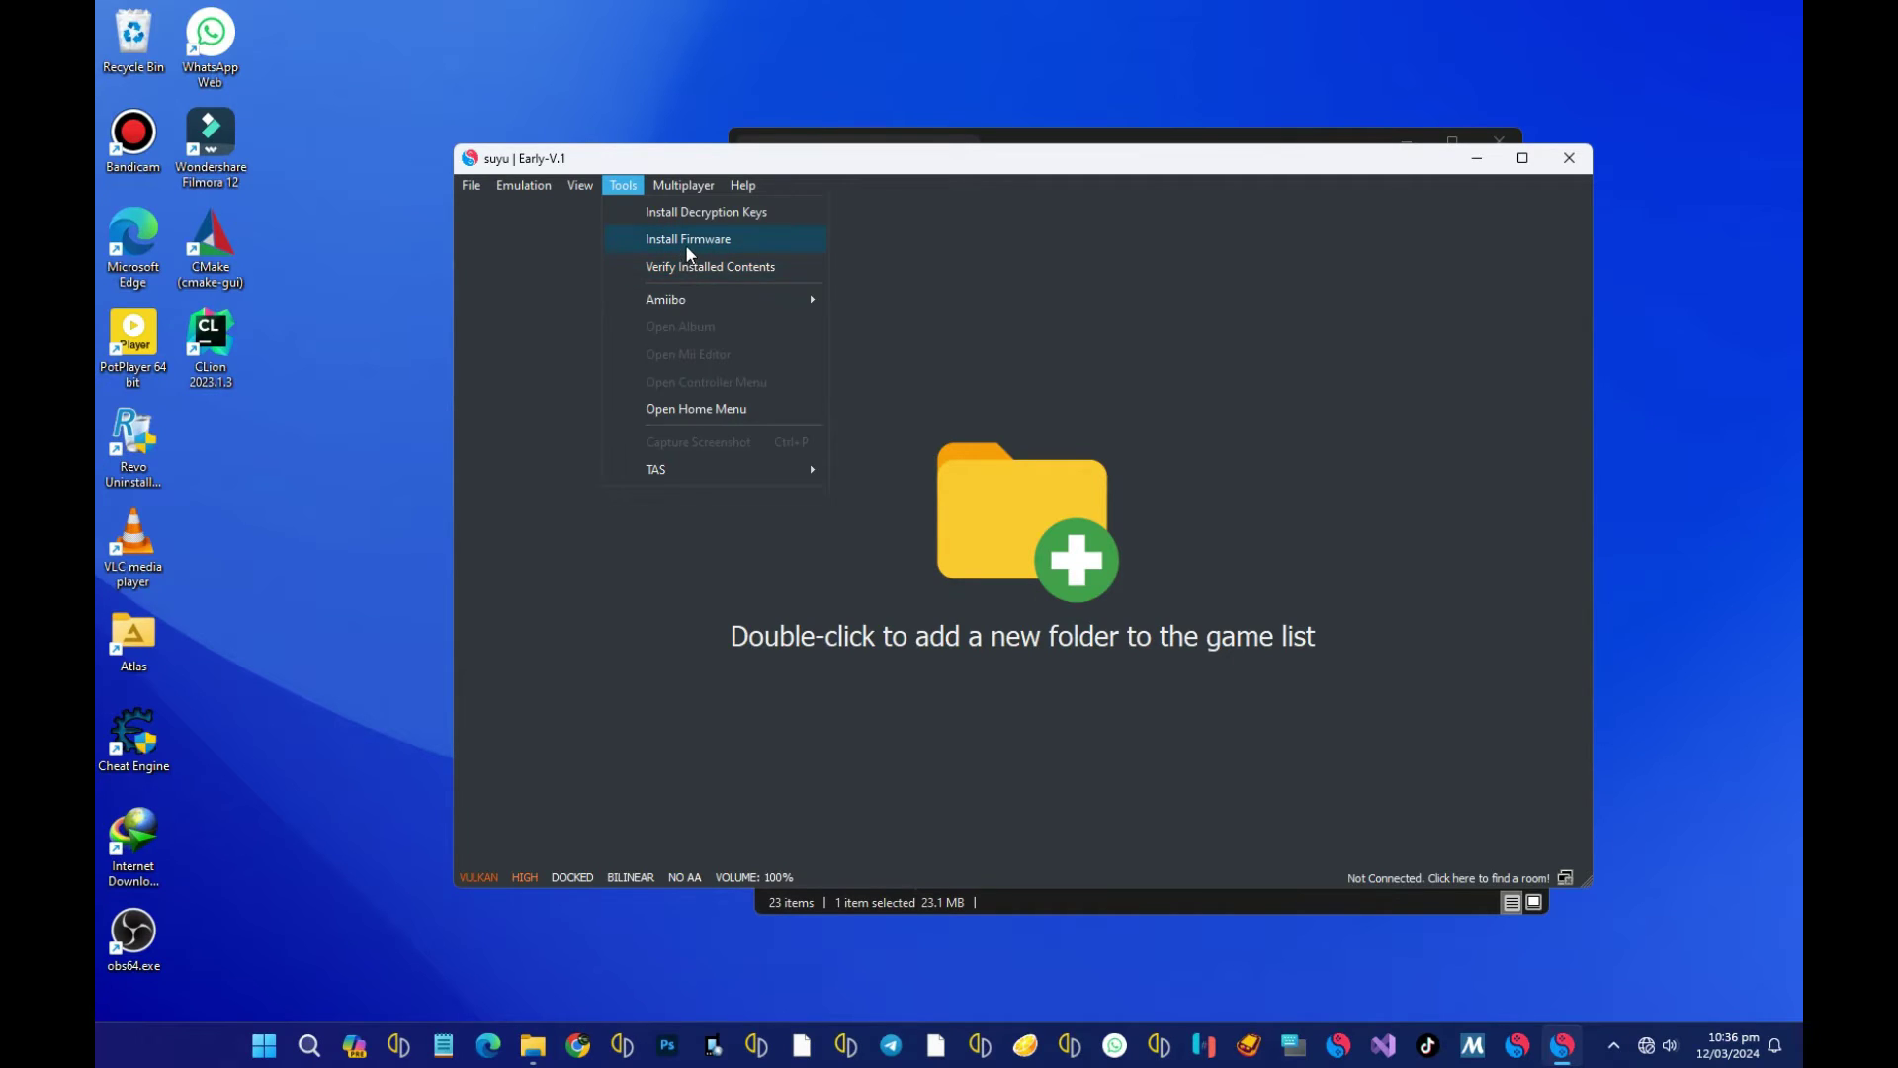
left_click(1071, 902)
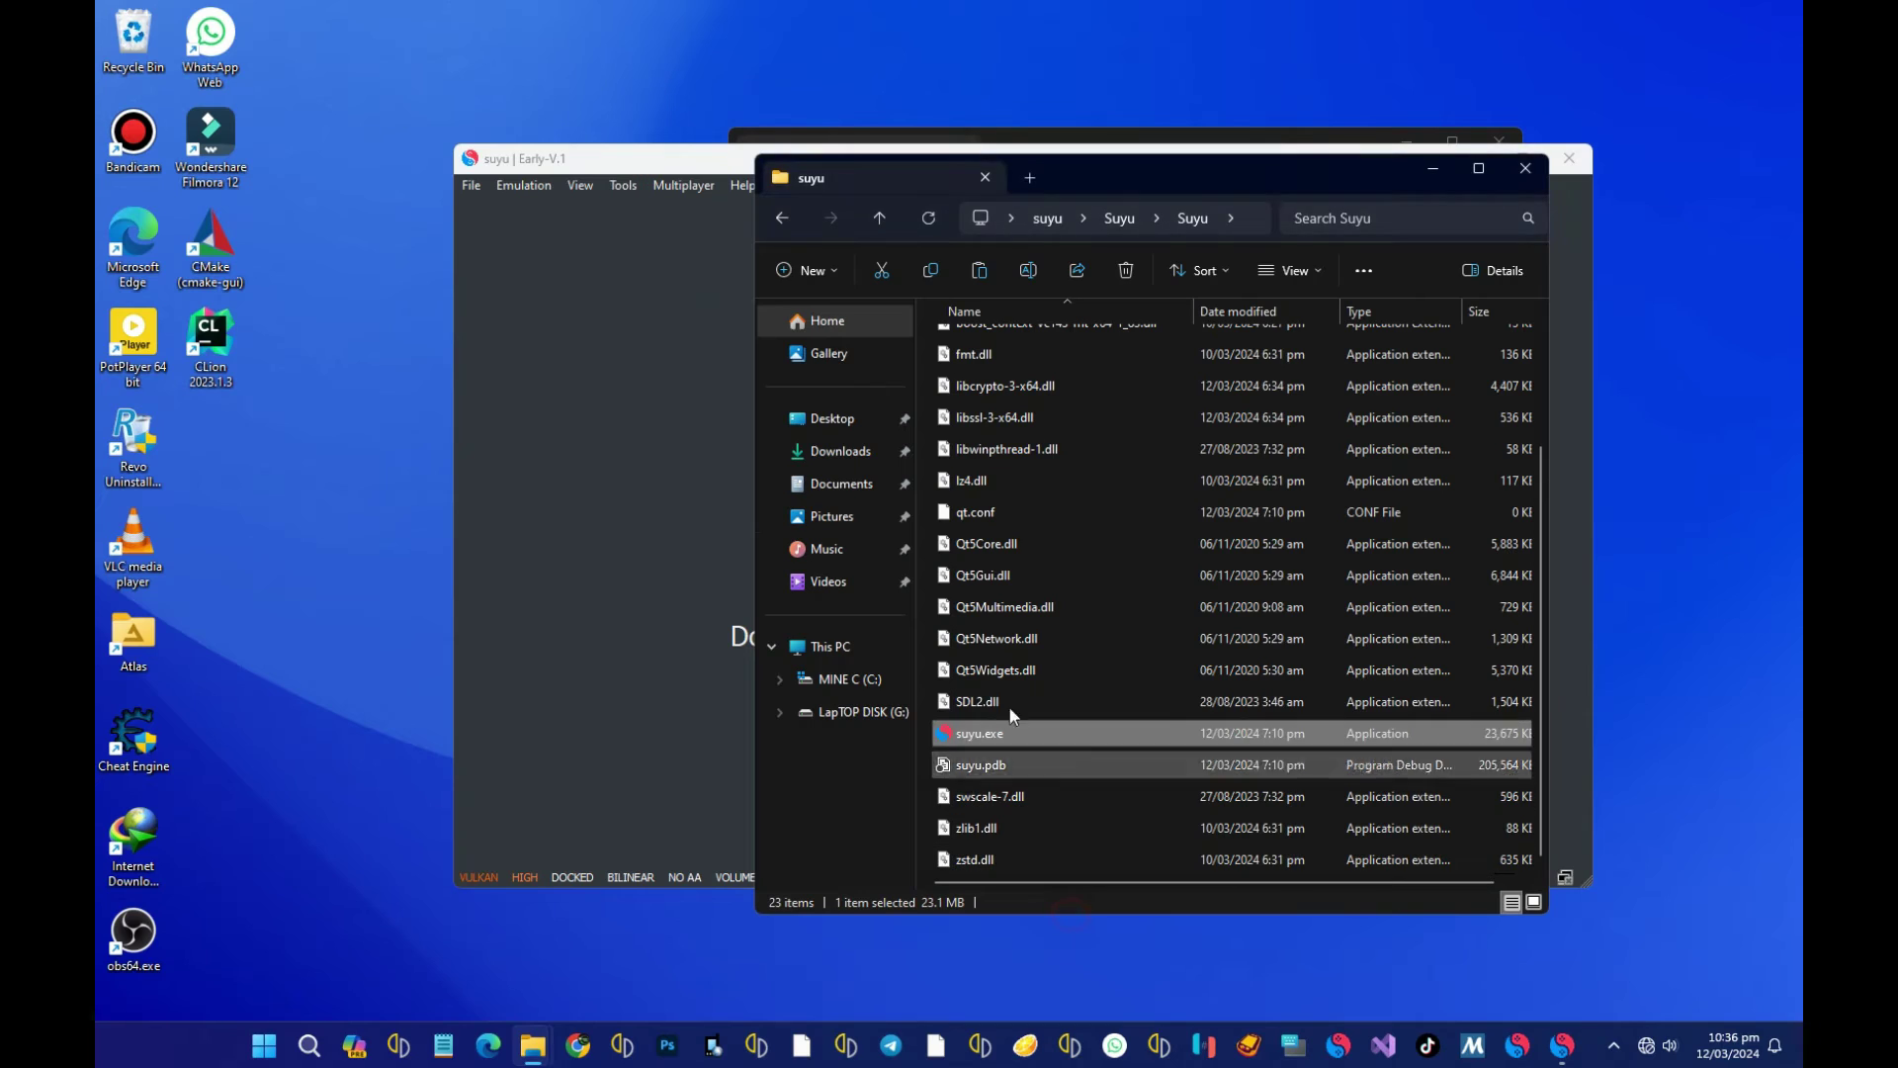
left_click(936, 138)
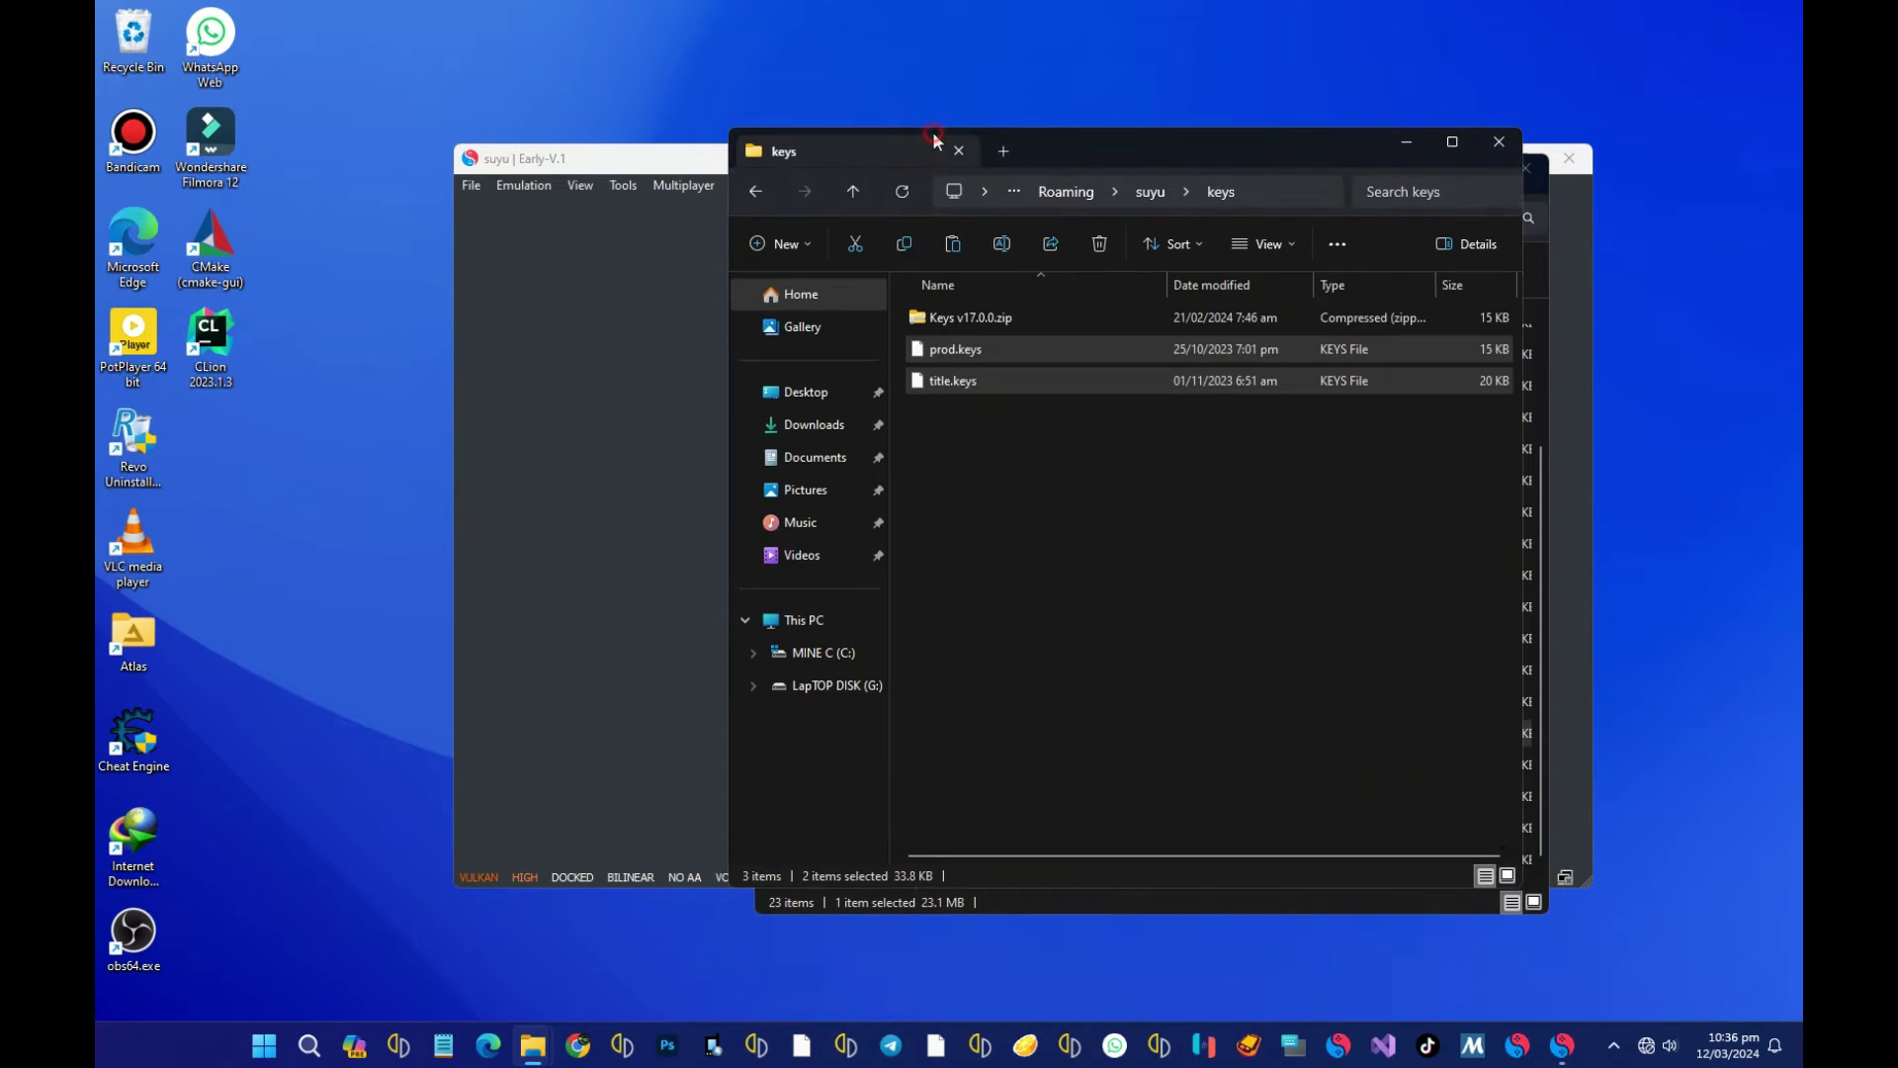
left_click_drag(1070, 152, 862, 187)
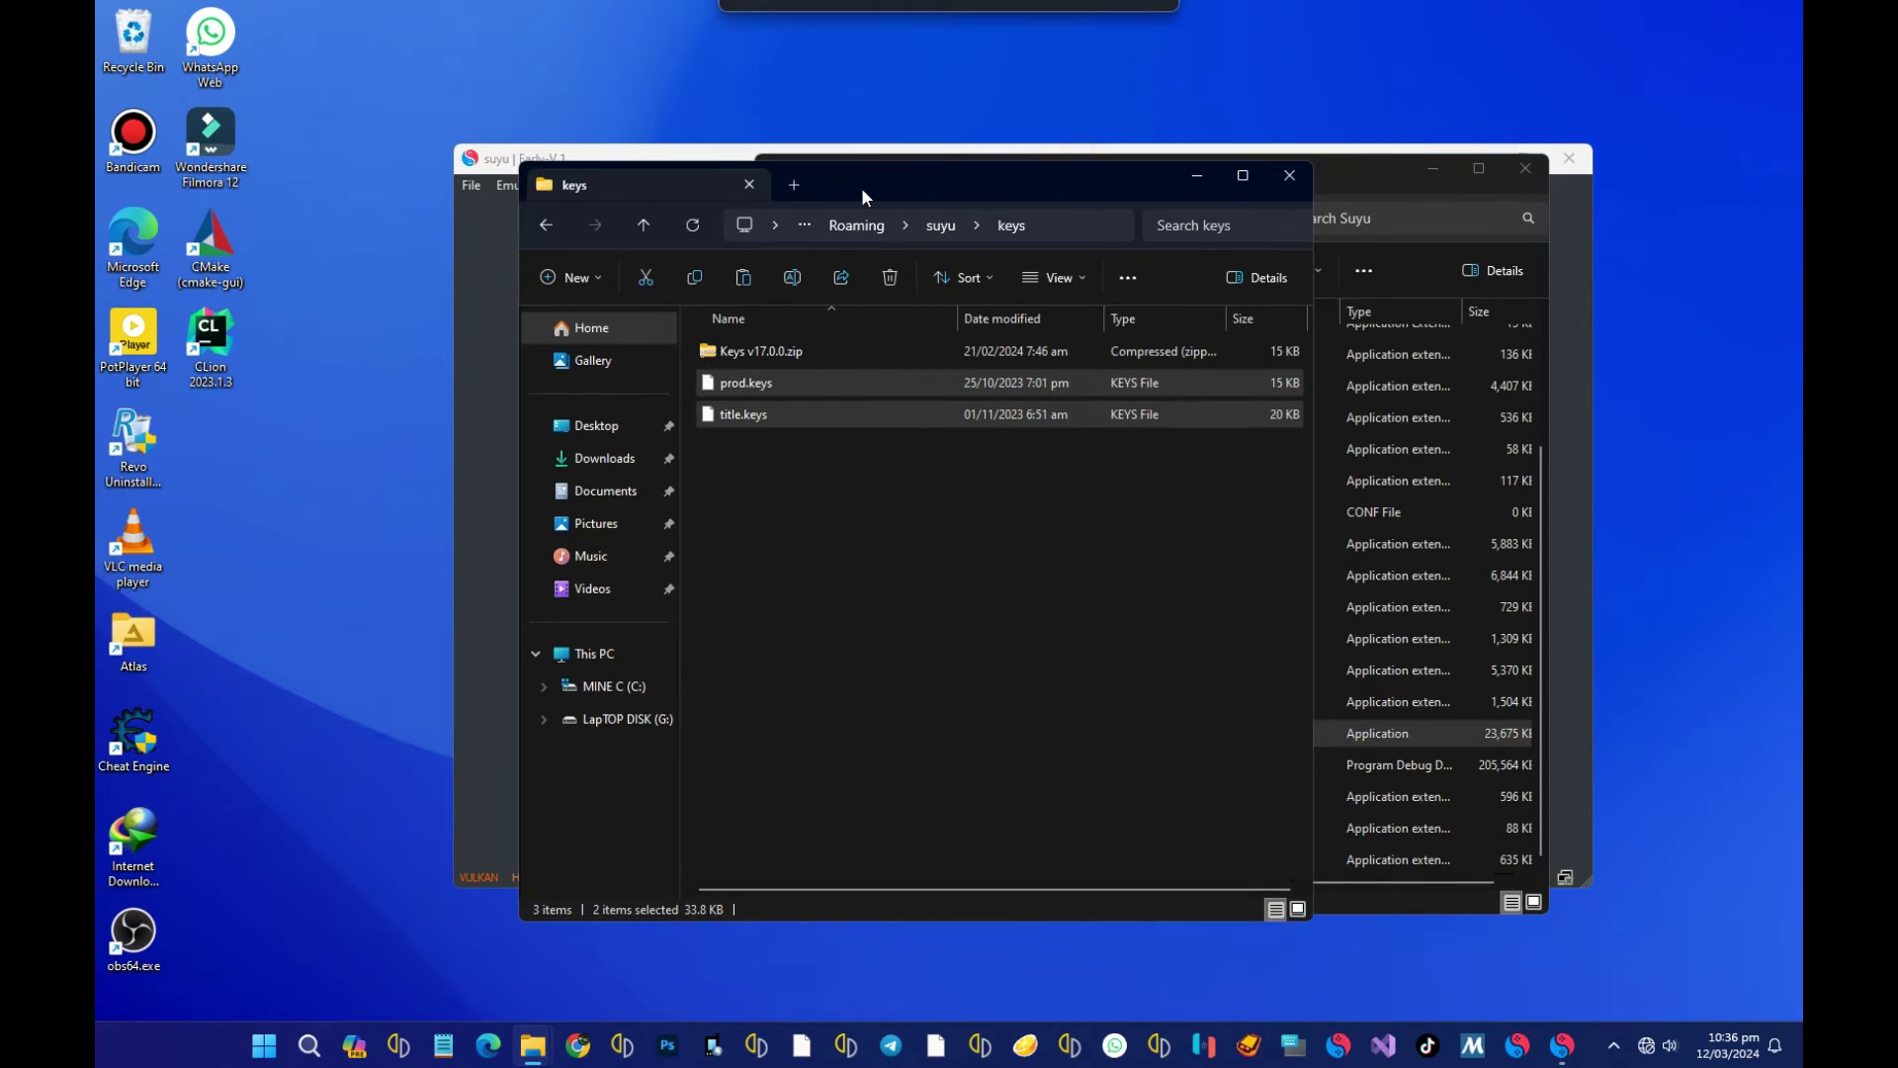